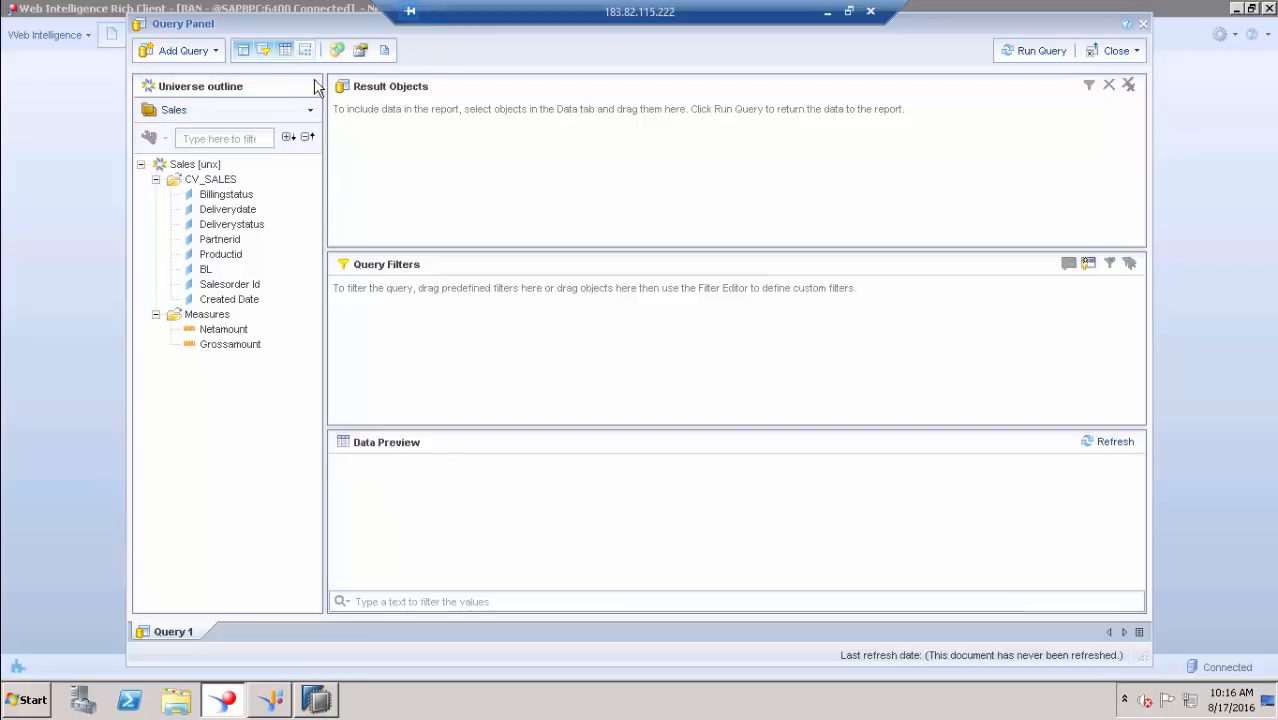
- Return to the data preview after viewing the scope of analysis, and enlarge the Query Filters area
{"action": "left_click", "coordinate": [305, 50]}
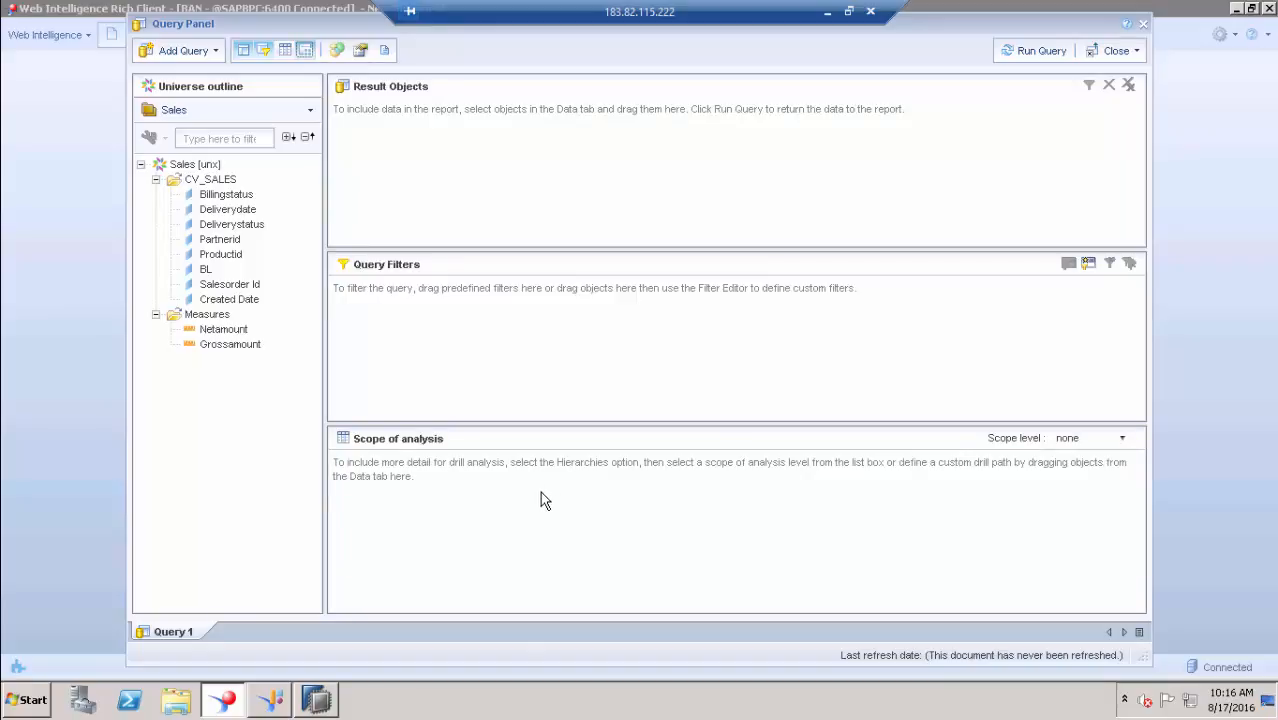
{"action": "left_click", "coordinate": [286, 50]}
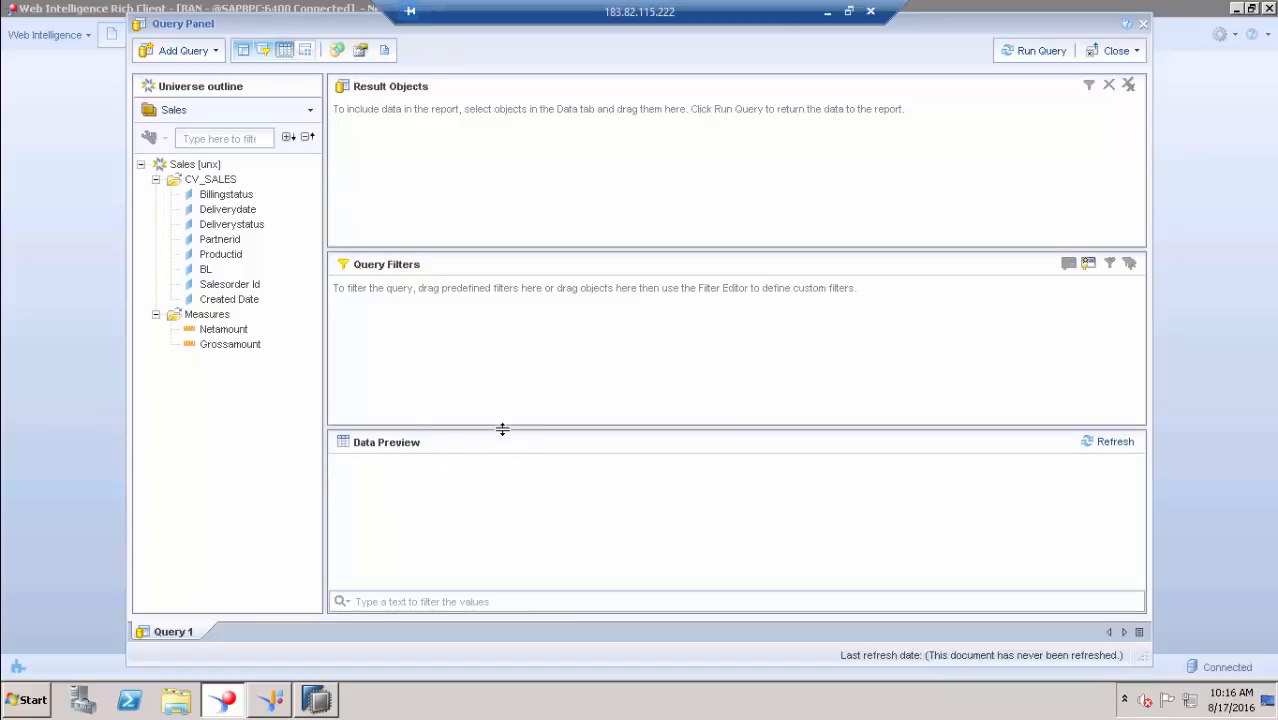
{"action": "left_click_drag", "start_coordinate": [502, 429], "coordinate": [502, 475]}
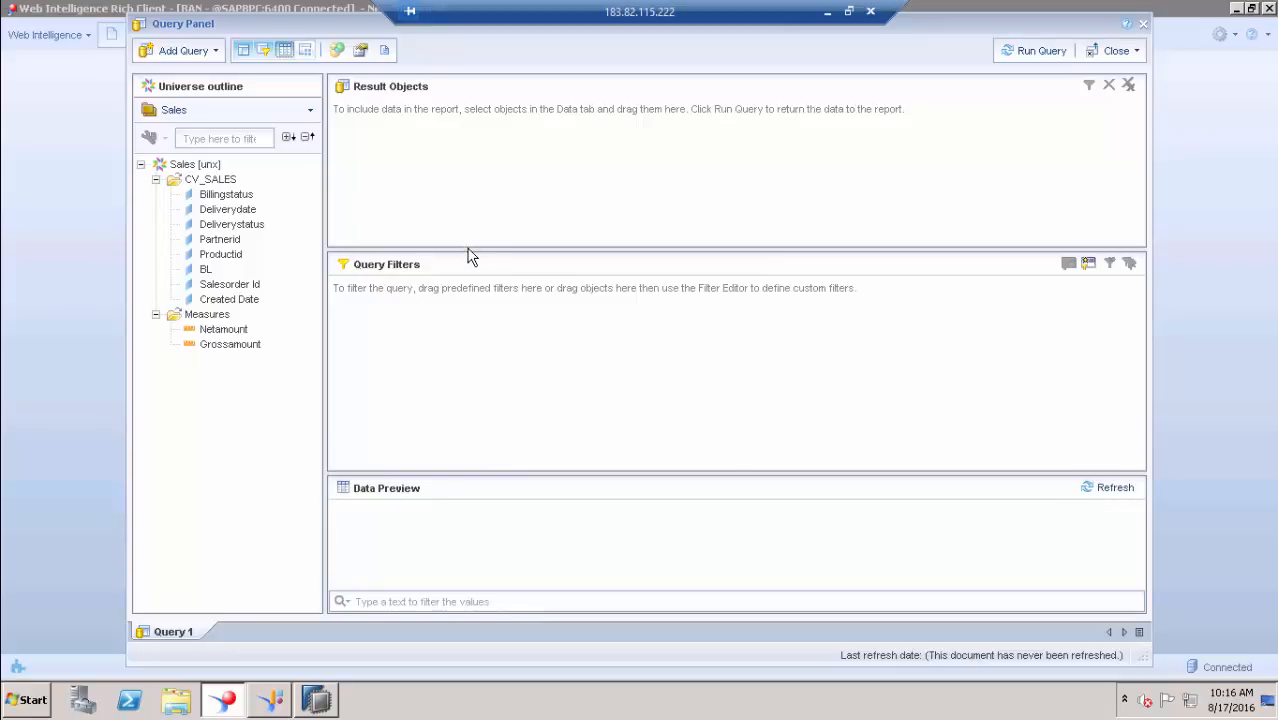
{"action": "left_click_drag", "start_coordinate": [468, 248], "coordinate": [468, 210]}
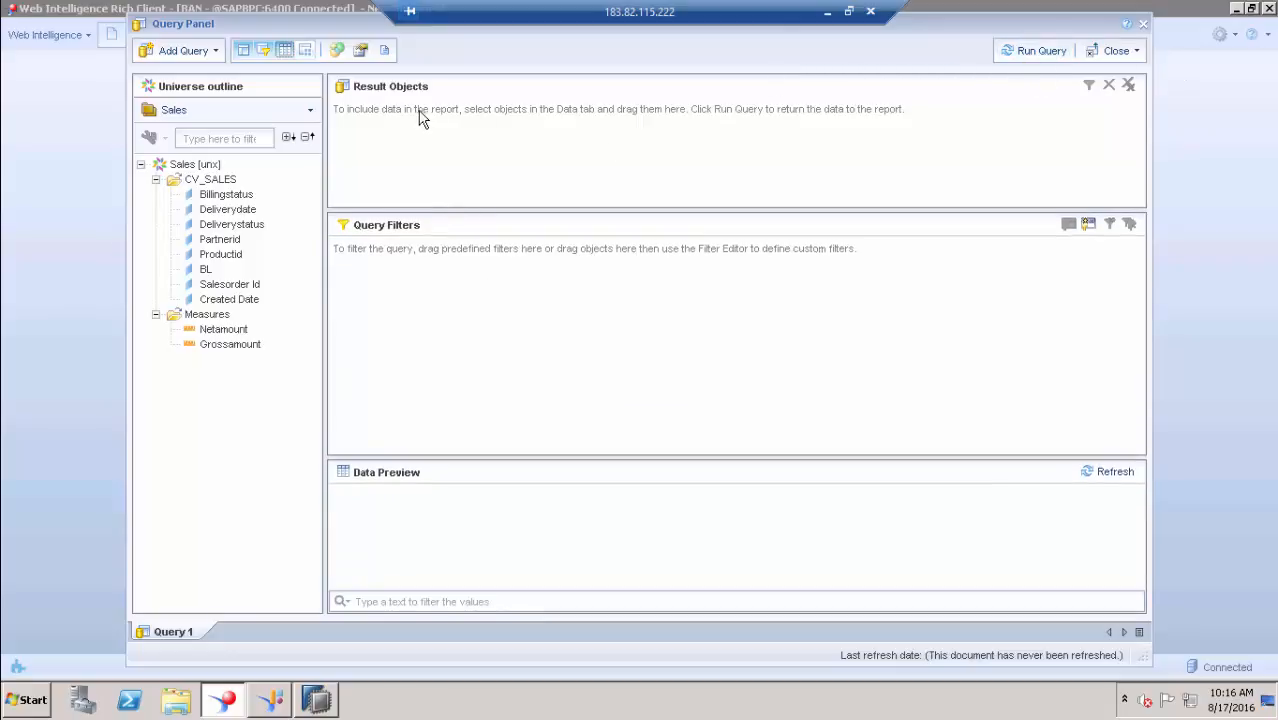
- Add Billingstatus, Deliverydate, Deliverystatus, Salesorder Id, Created Date, Netamount and Grossamount to the result objects
{"action": "left_click", "coordinate": [228, 196]}
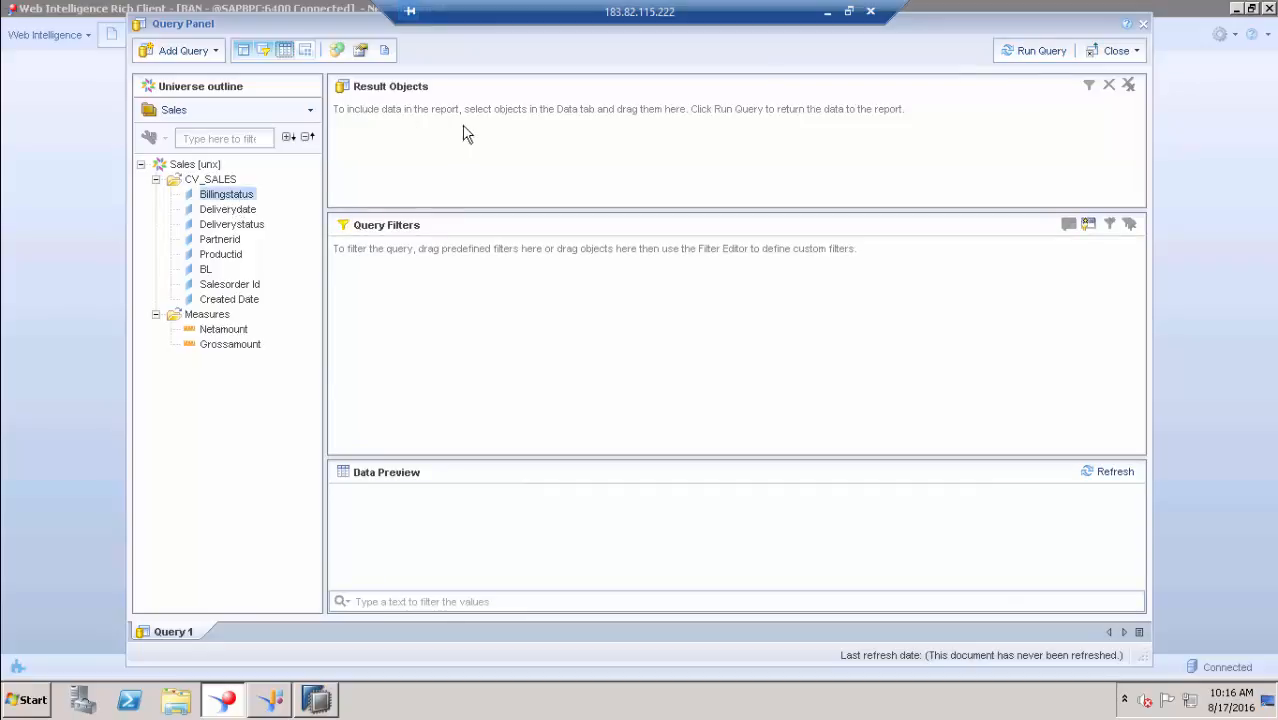
{"action": "left_click_drag", "start_coordinate": [466, 133], "coordinate": [464, 135]}
{"action": "left_click_drag", "start_coordinate": [250, 208], "coordinate": [420, 170]}
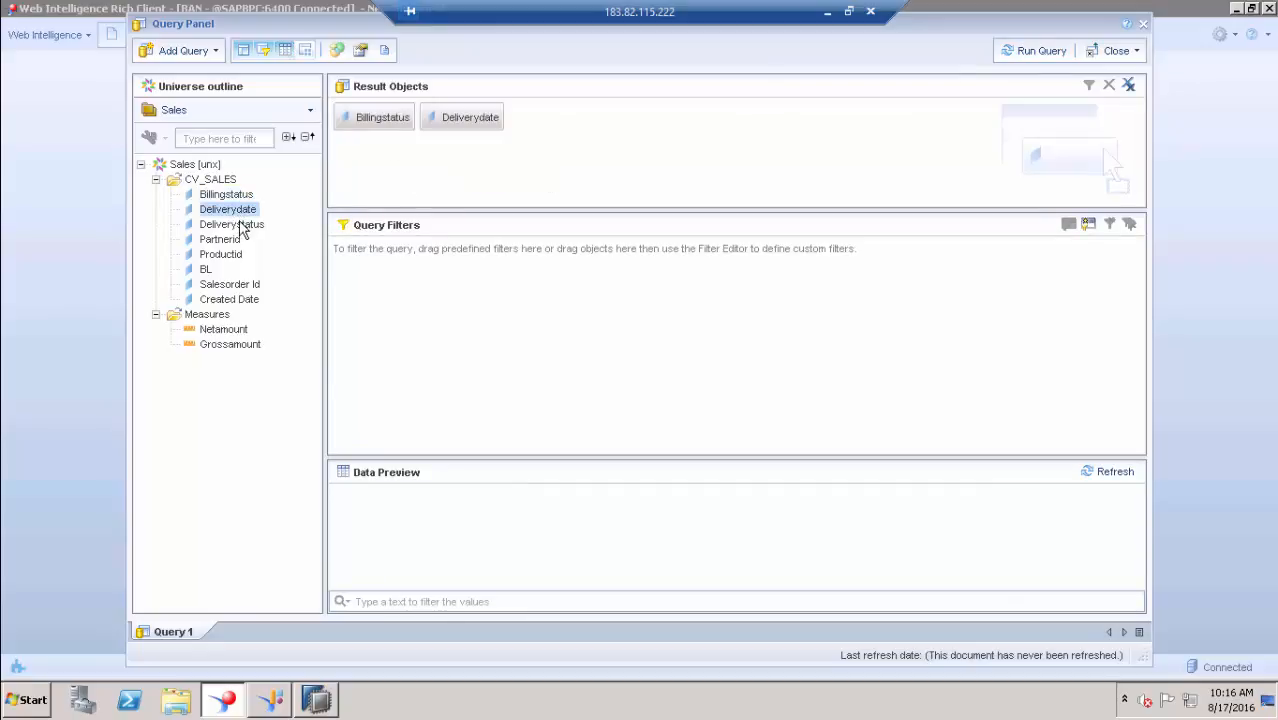
{"action": "left_click_drag", "start_coordinate": [240, 226], "coordinate": [560, 150]}
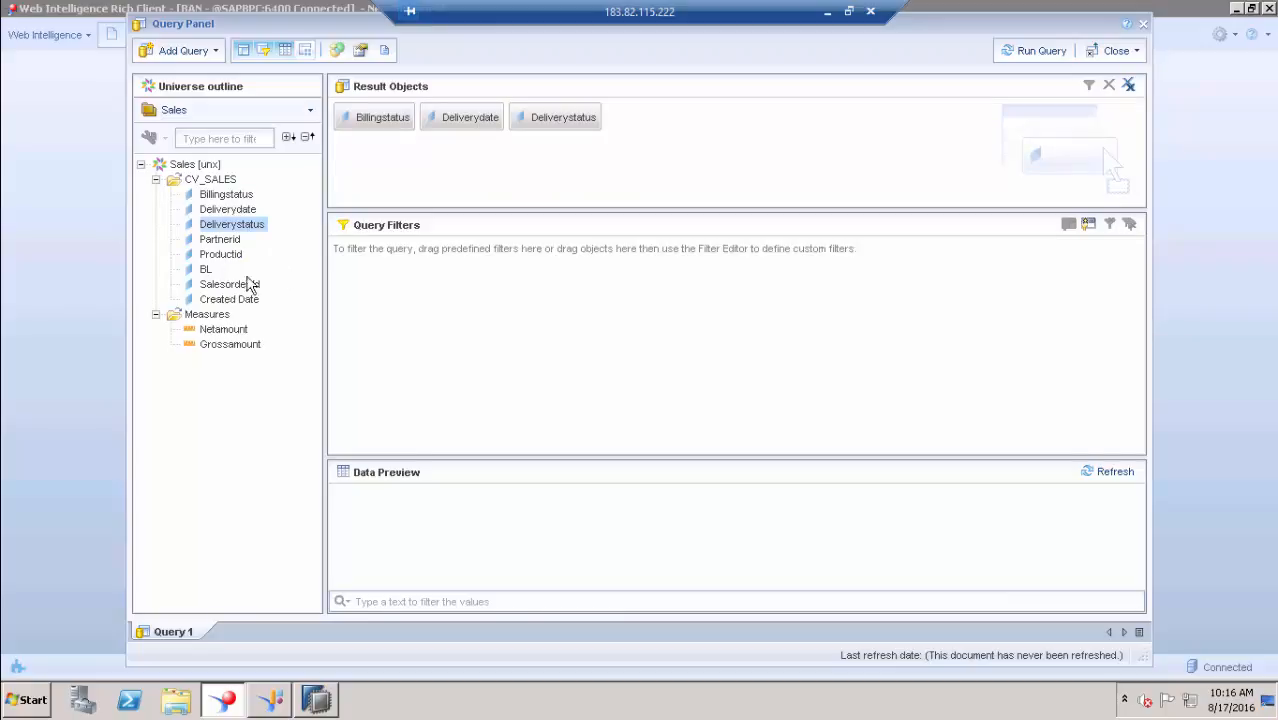
{"action": "left_click_drag", "start_coordinate": [250, 286], "coordinate": [575, 182]}
{"action": "left_click_drag", "start_coordinate": [229, 299], "coordinate": [690, 178]}
{"action": "left_click_drag", "start_coordinate": [223, 329], "coordinate": [490, 182]}
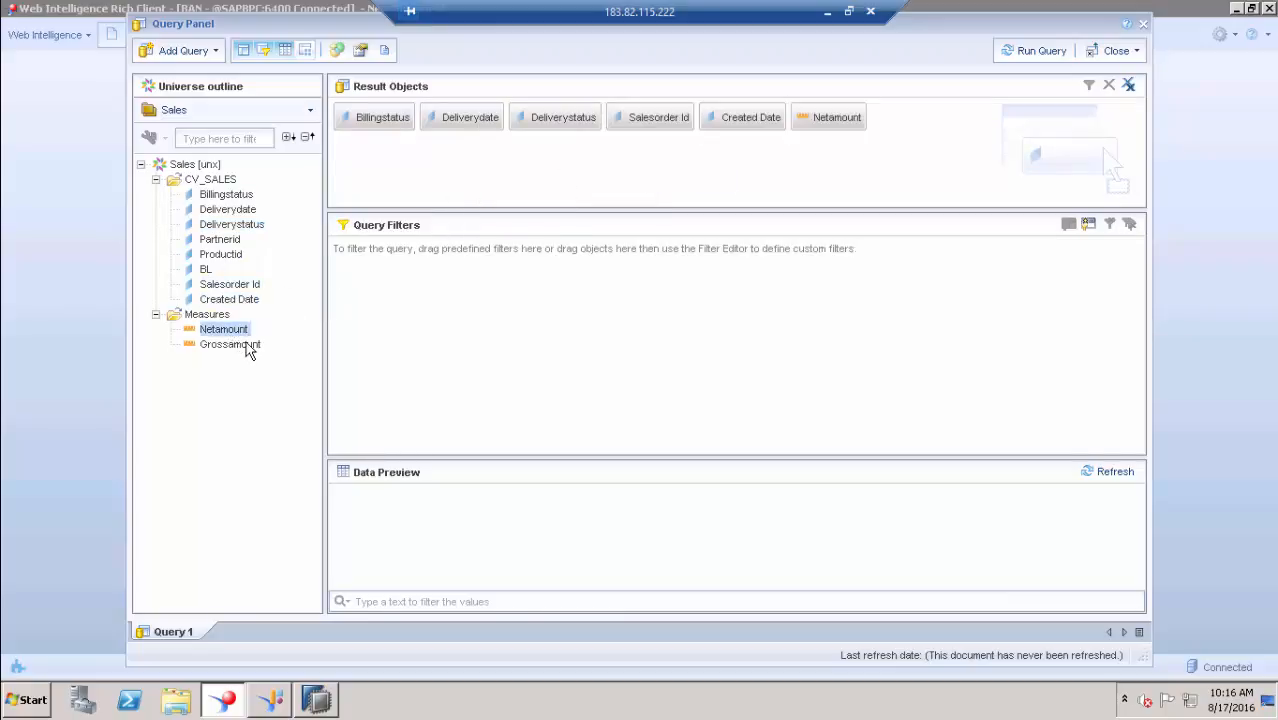
{"action": "left_click_drag", "start_coordinate": [248, 350], "coordinate": [531, 174]}
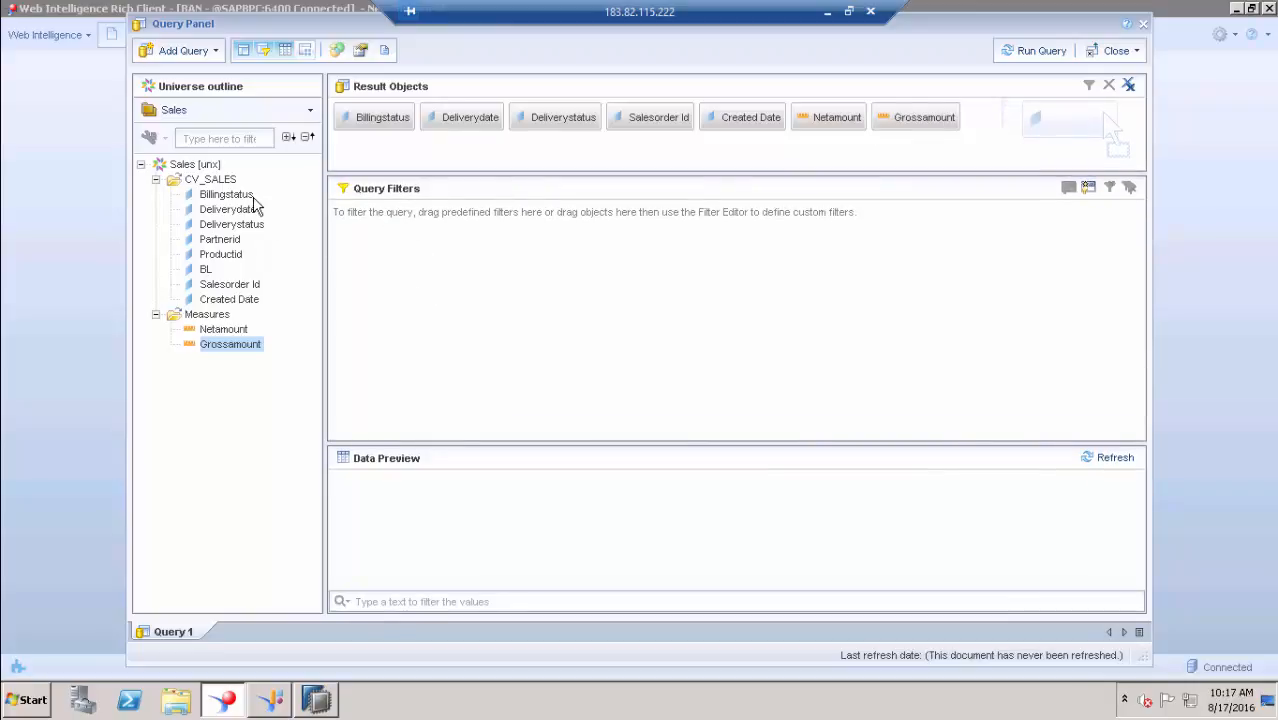
- Add a query filter on Billingstatus using the In list operator
{"action": "left_click_drag", "start_coordinate": [243, 196], "coordinate": [403, 243]}
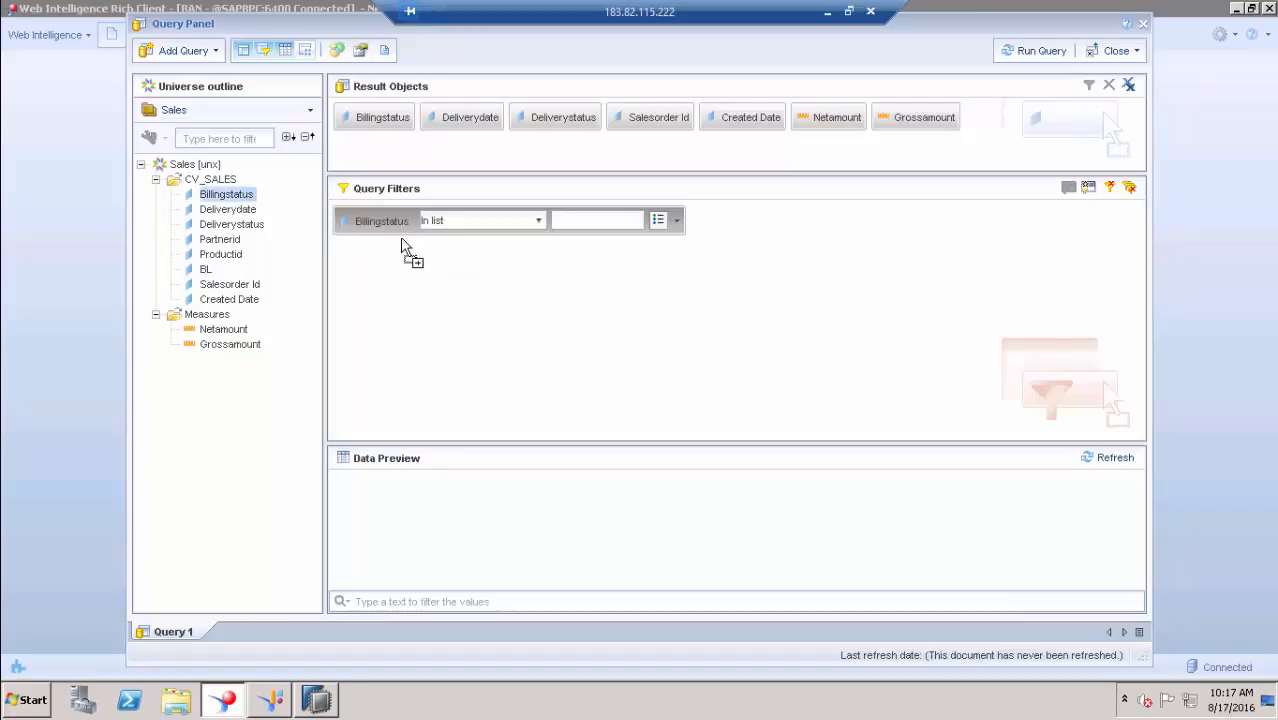
{"action": "left_click", "coordinate": [538, 222]}
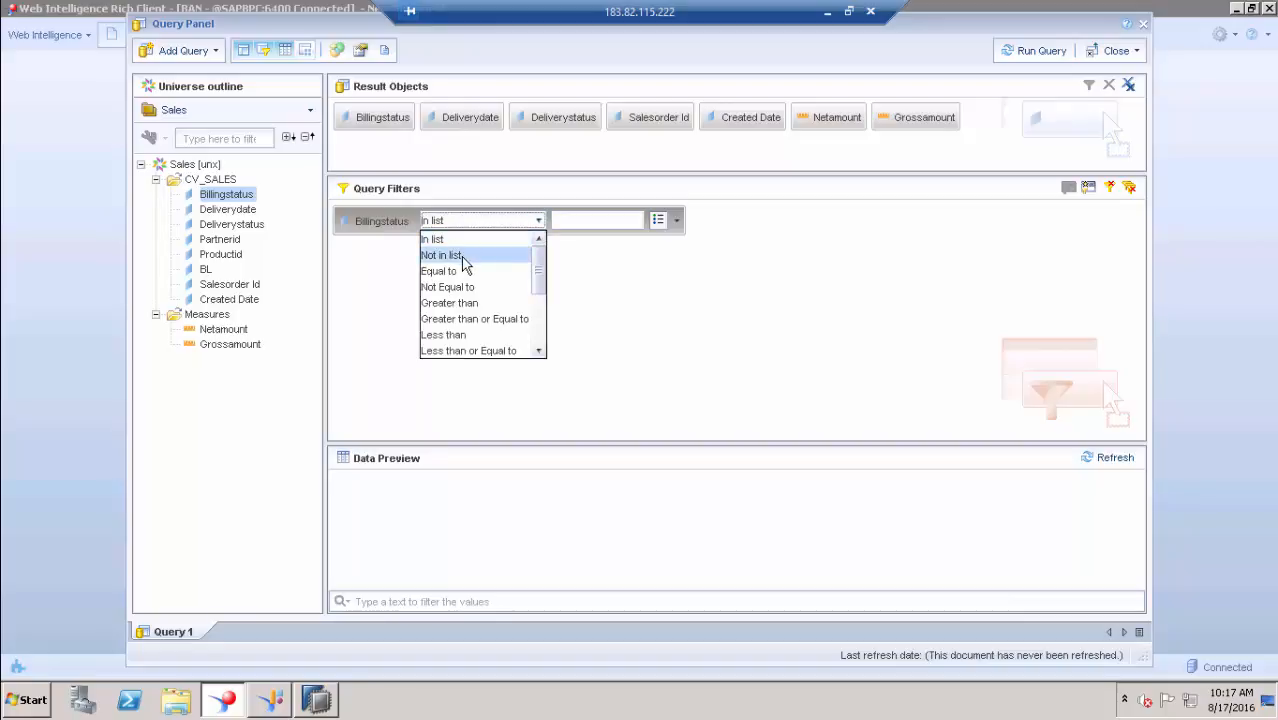
{"action": "scroll", "coordinate": [485, 312], "scroll_direction": "down", "scroll_amount": 3}
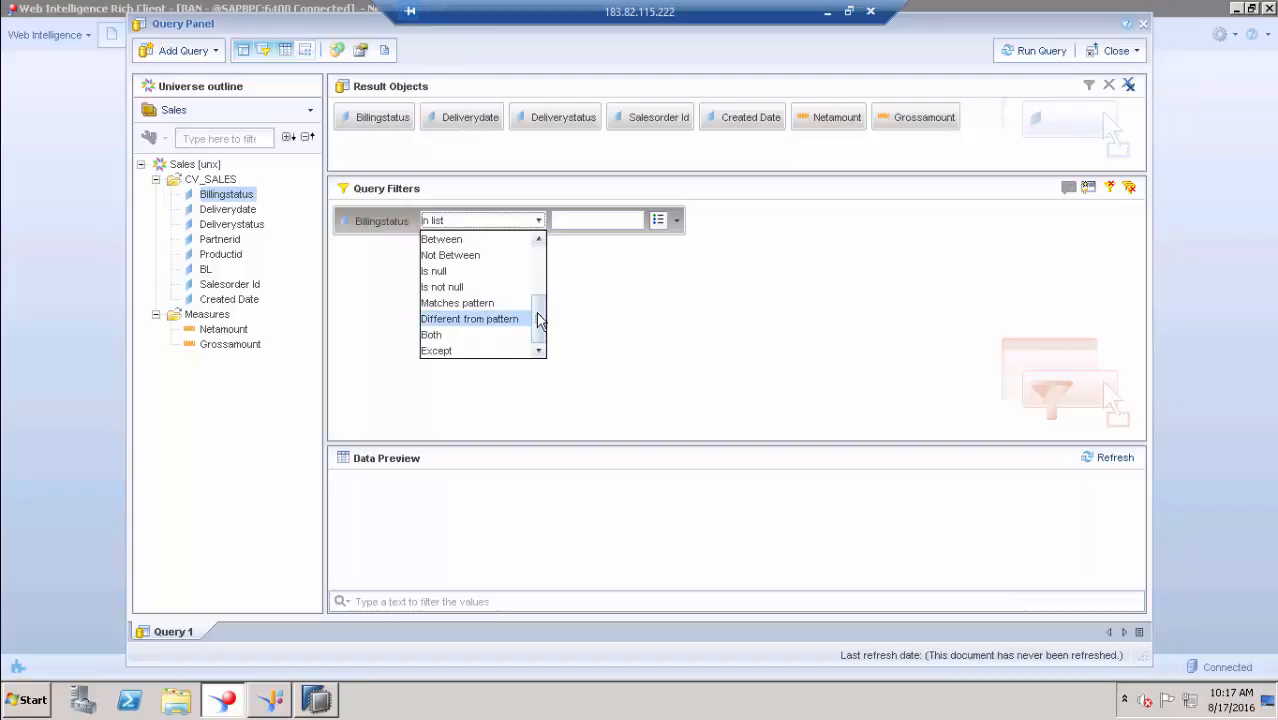
{"action": "left_click_drag", "start_coordinate": [538, 318], "coordinate": [542, 248]}
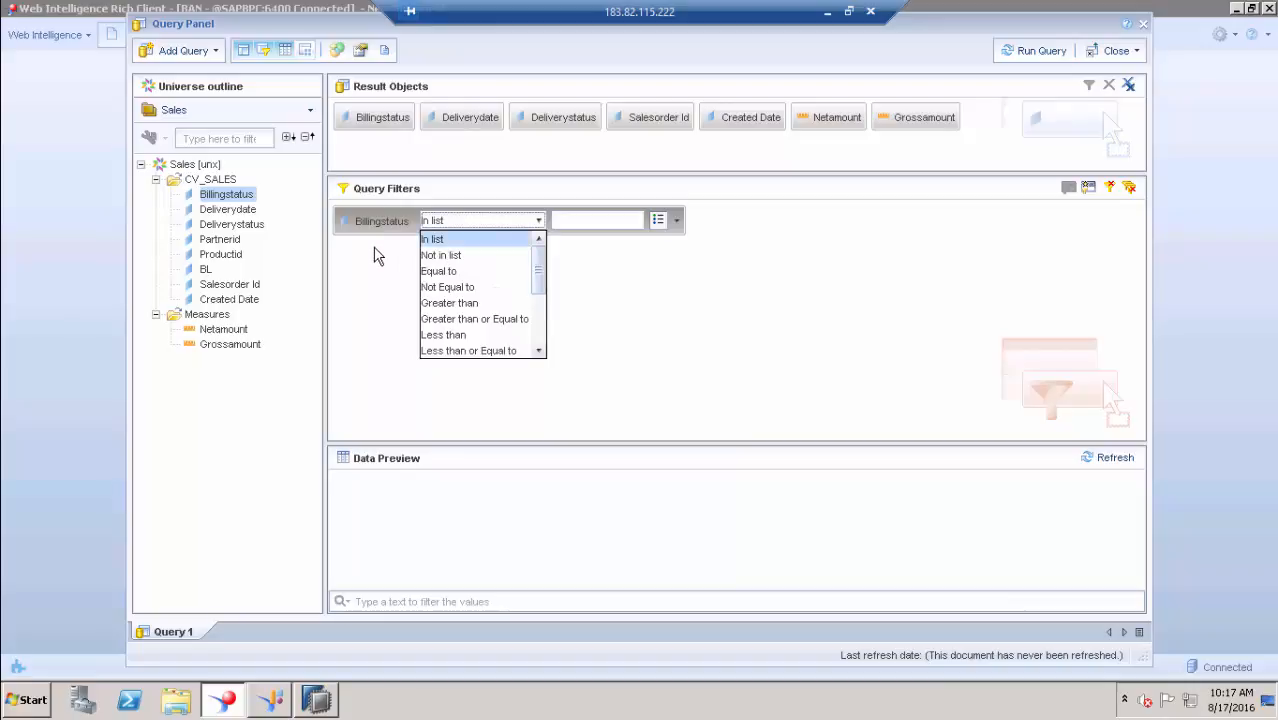
{"action": "left_click", "coordinate": [572, 220]}
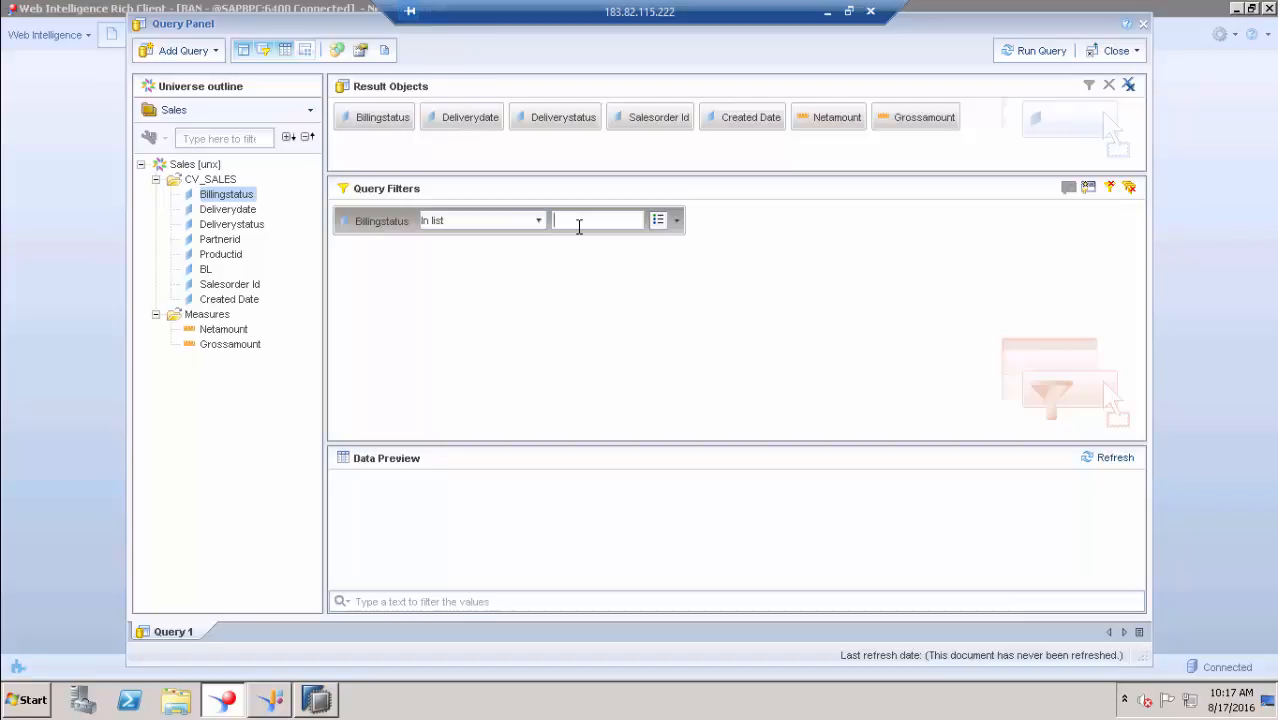
{"action": "left_click", "coordinate": [578, 226]}
- Set the Billingstatus filter to the values I and P picked from its list of values
{"action": "left_click", "coordinate": [678, 221]}
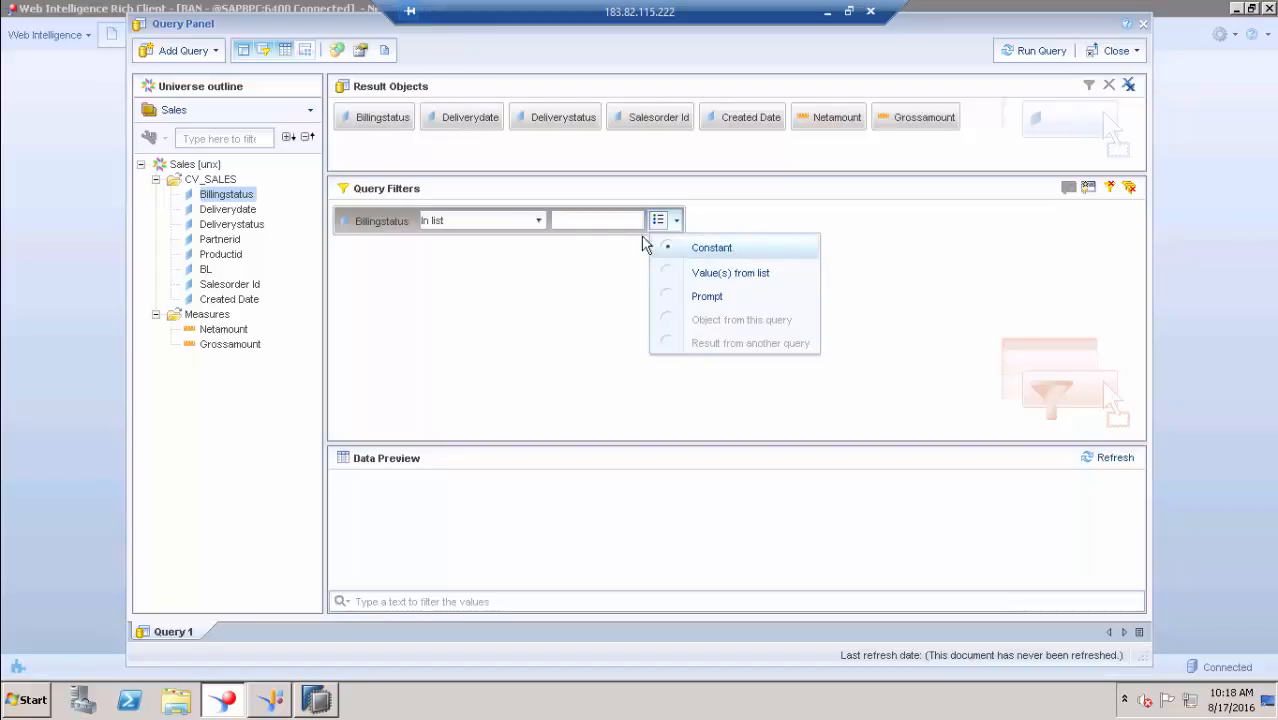
{"action": "left_click", "coordinate": [581, 218]}
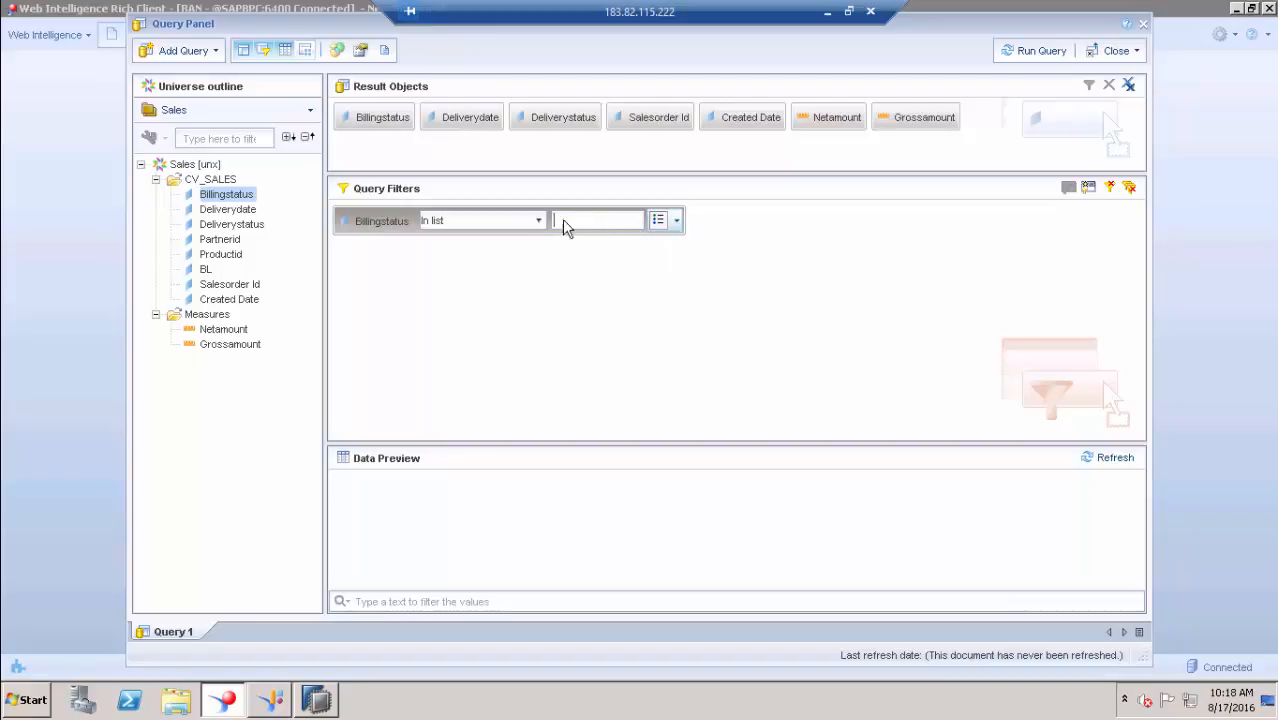
{"action": "left_click", "coordinate": [677, 224]}
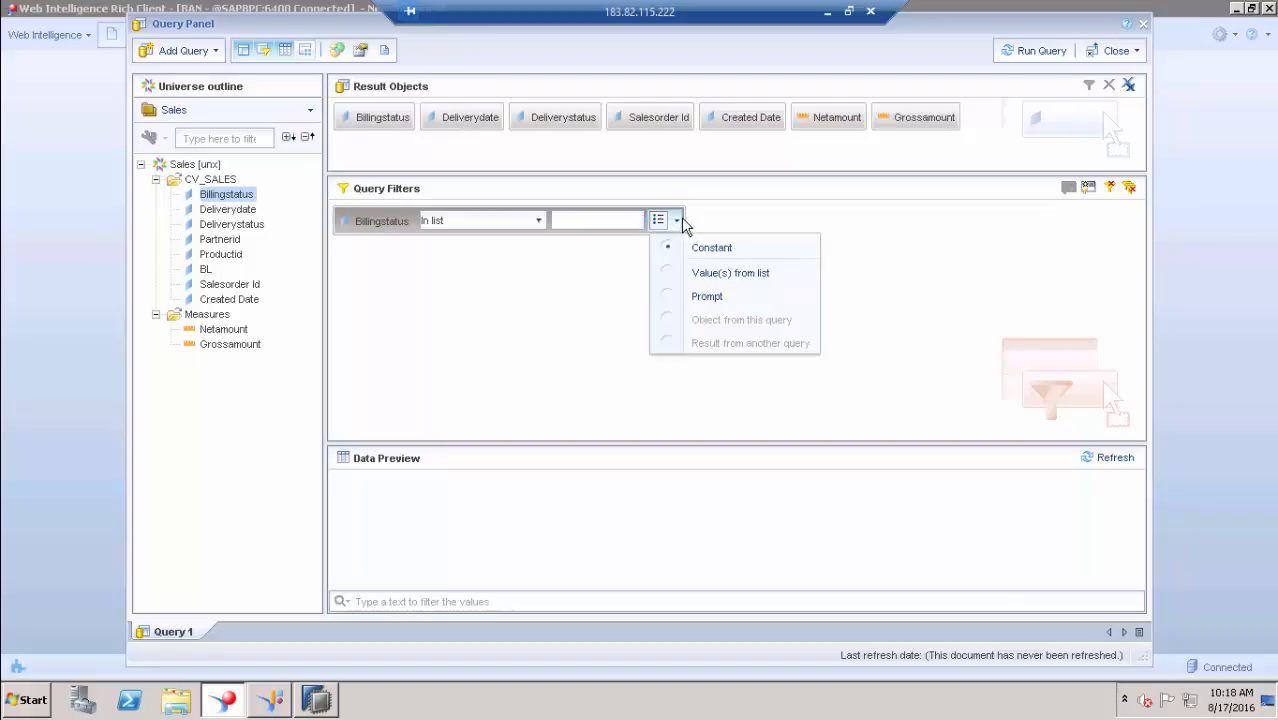
{"action": "left_click", "coordinate": [745, 279]}
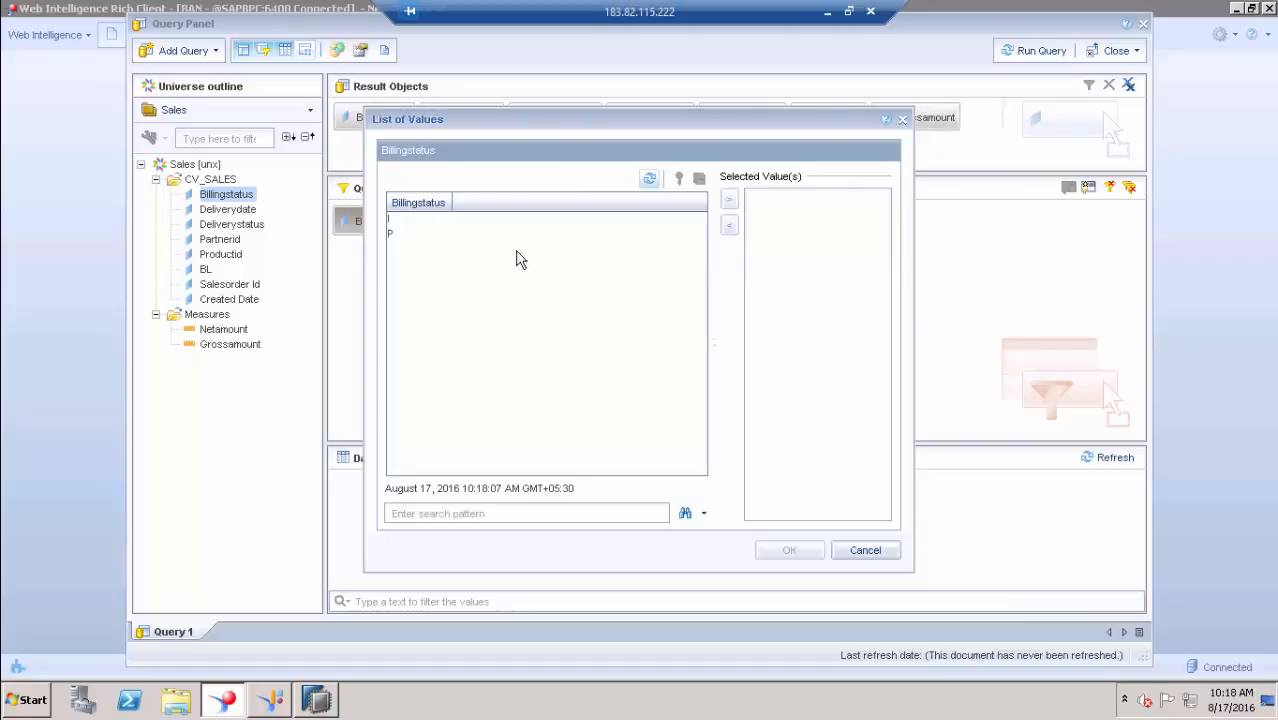
{"action": "double_click", "coordinate": [389, 219]}
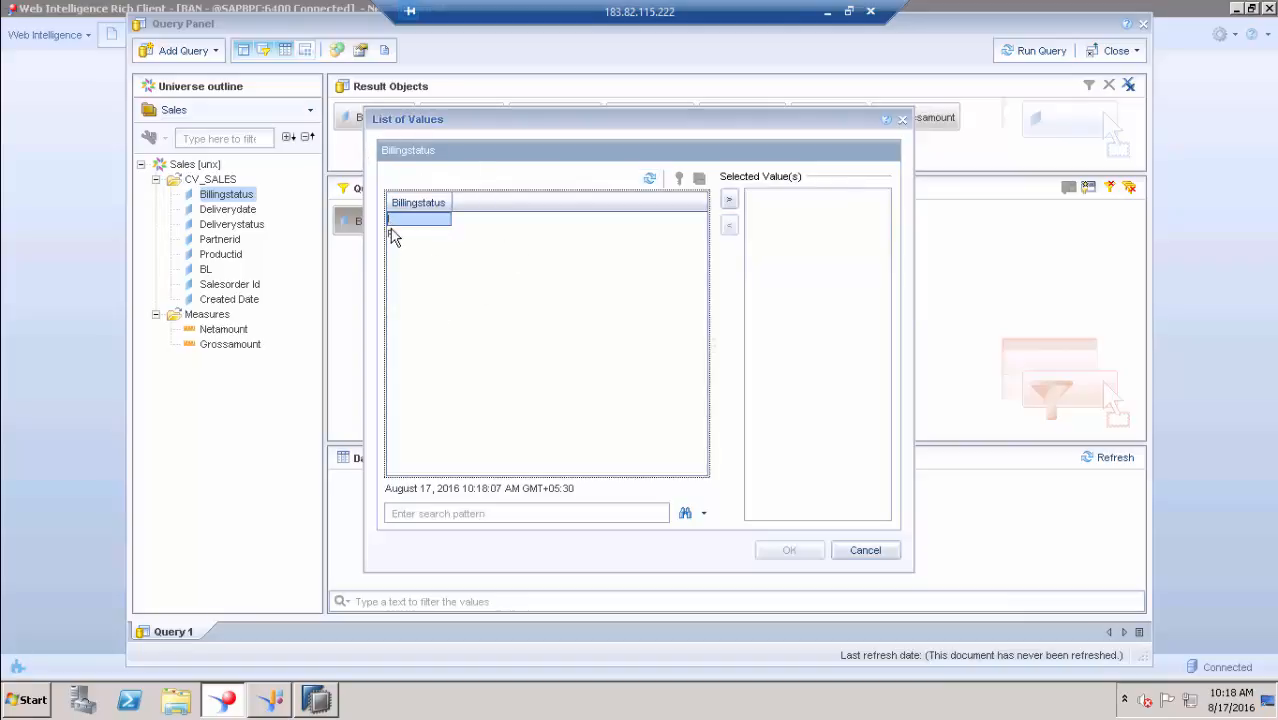
{"action": "left_click", "coordinate": [391, 234]}
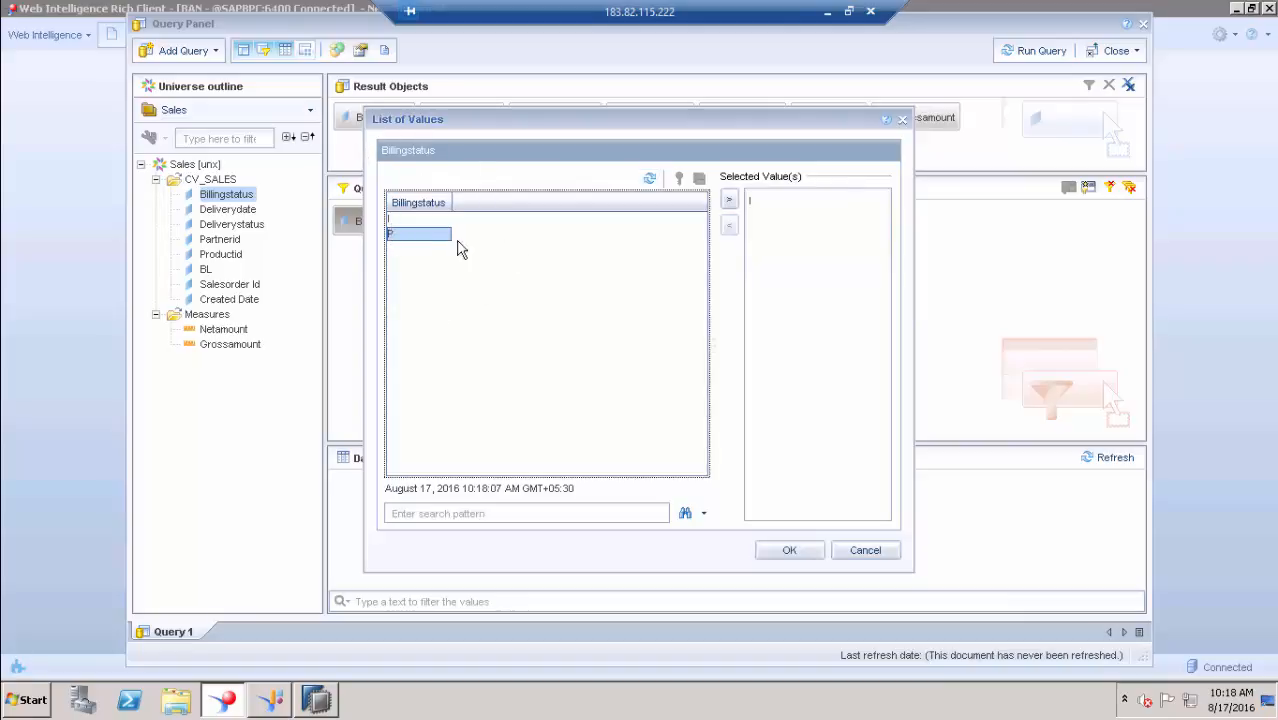
{"action": "left_click", "coordinate": [722, 202]}
{"action": "left_click", "coordinate": [781, 551]}
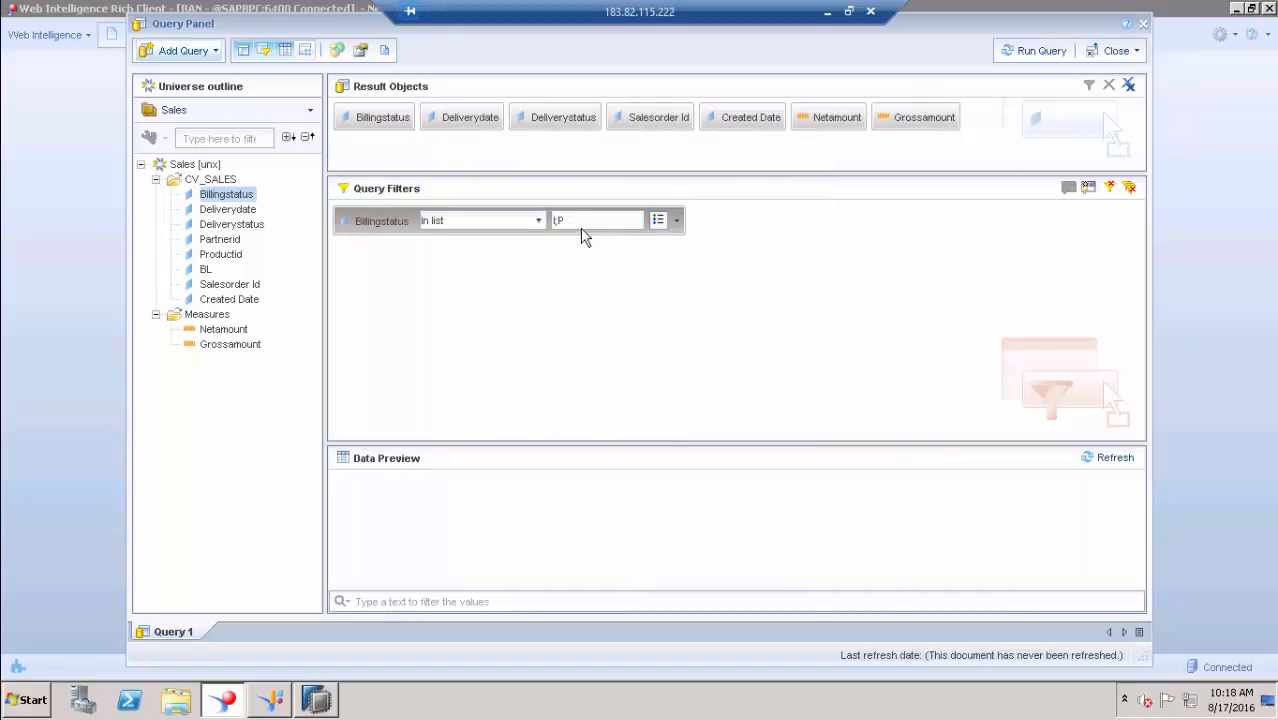
- Change the Billingstatus filter's value type to a prompt
{"action": "left_click", "coordinate": [677, 220]}
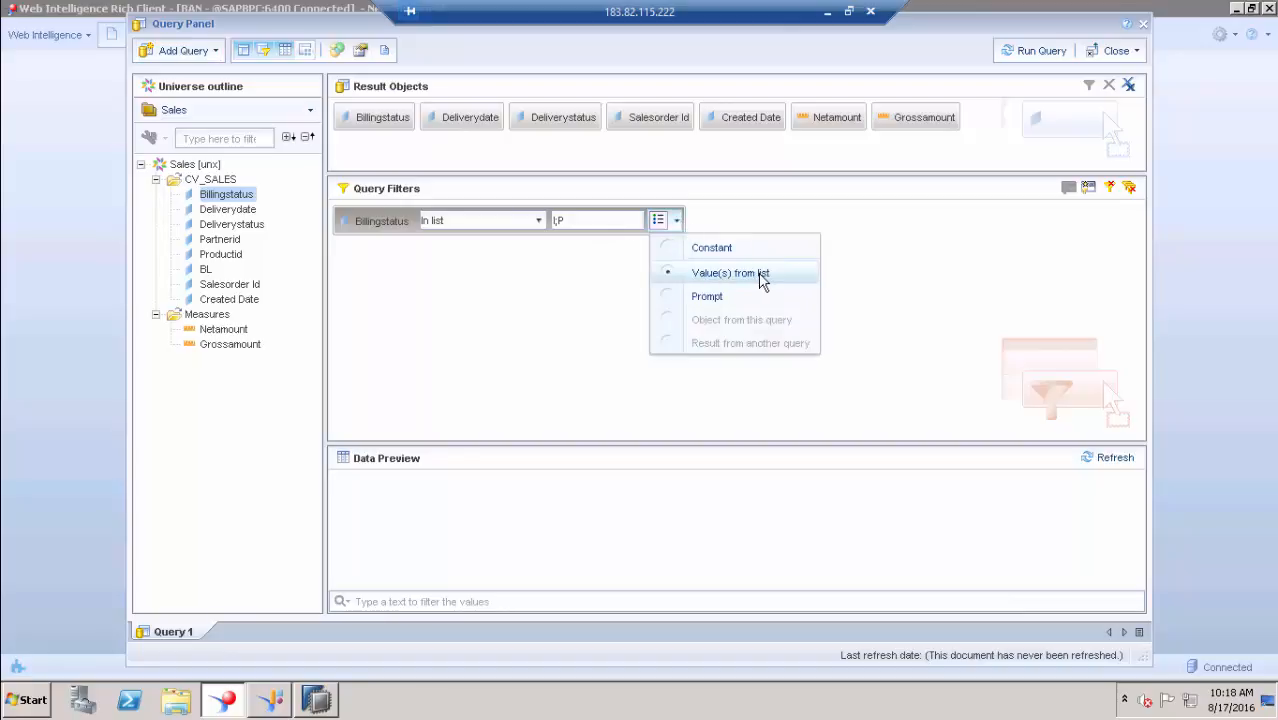
{"action": "left_click", "coordinate": [716, 298]}
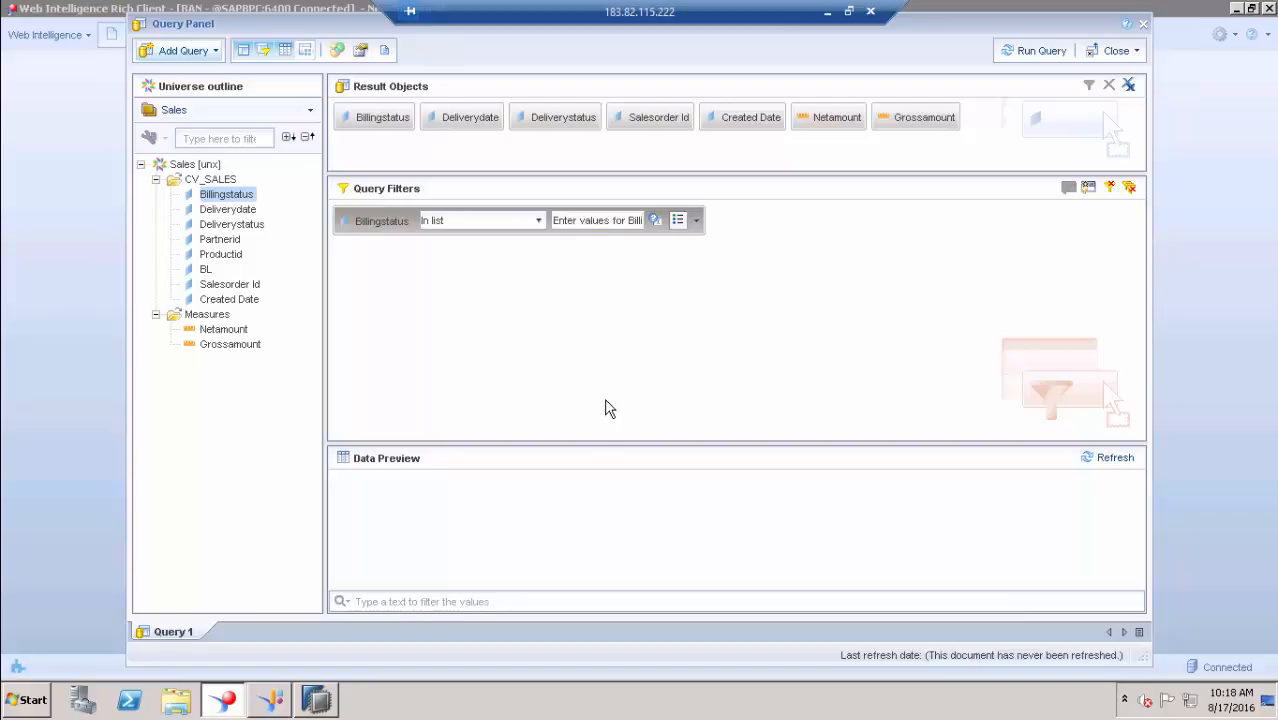
{"action": "left_click", "coordinate": [697, 219]}
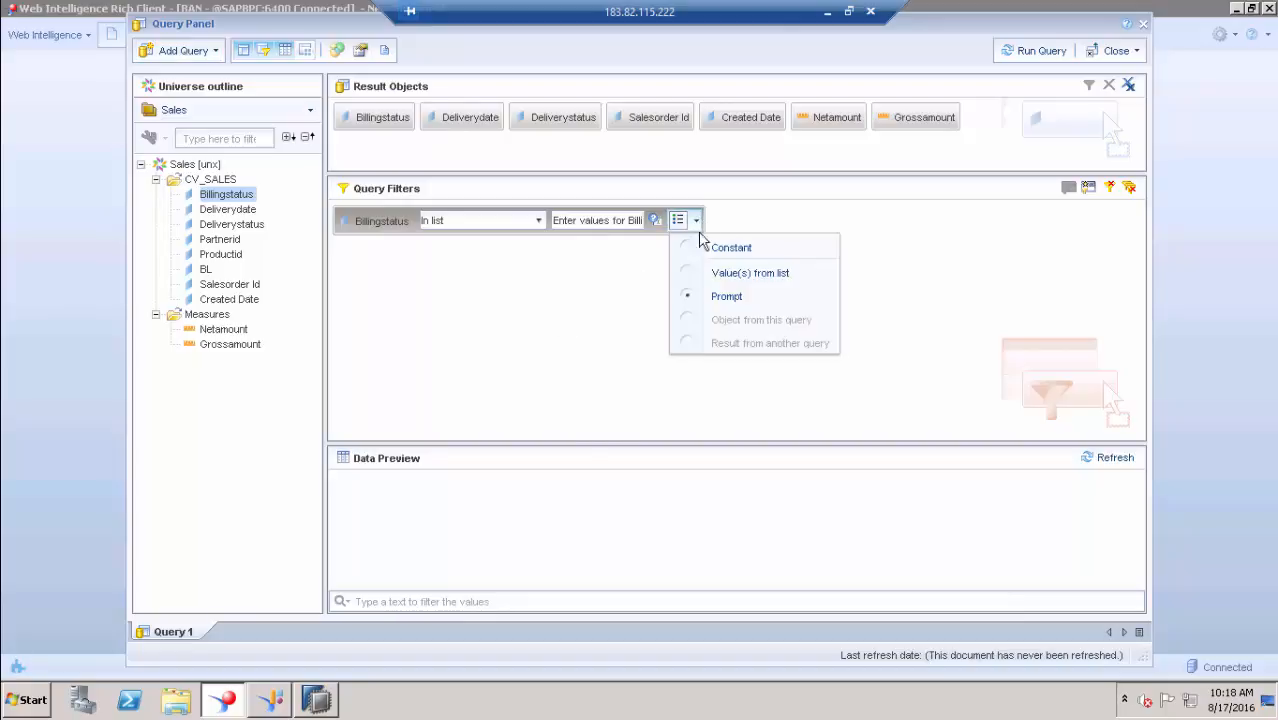
{"action": "left_click", "coordinate": [938, 251]}
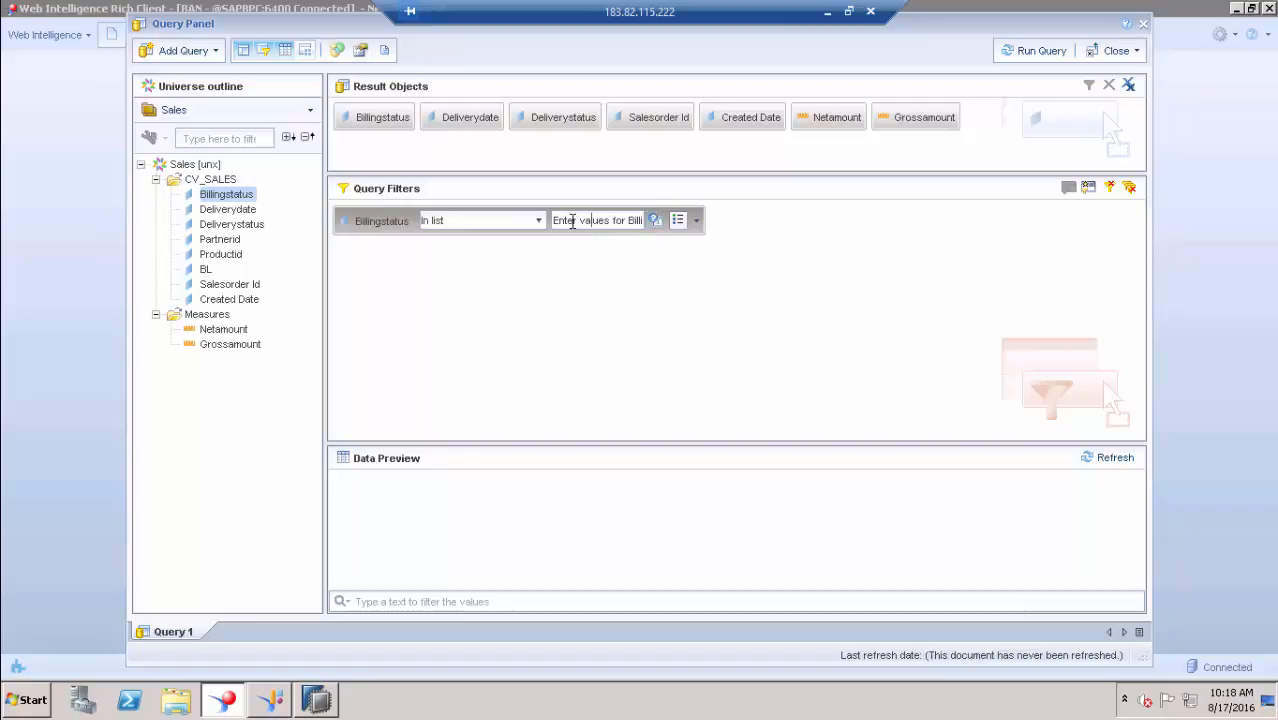
- Disable Prompt with list of values and Keep last values selected in the Billingstatus prompt properties
{"action": "left_click", "coordinate": [655, 220]}
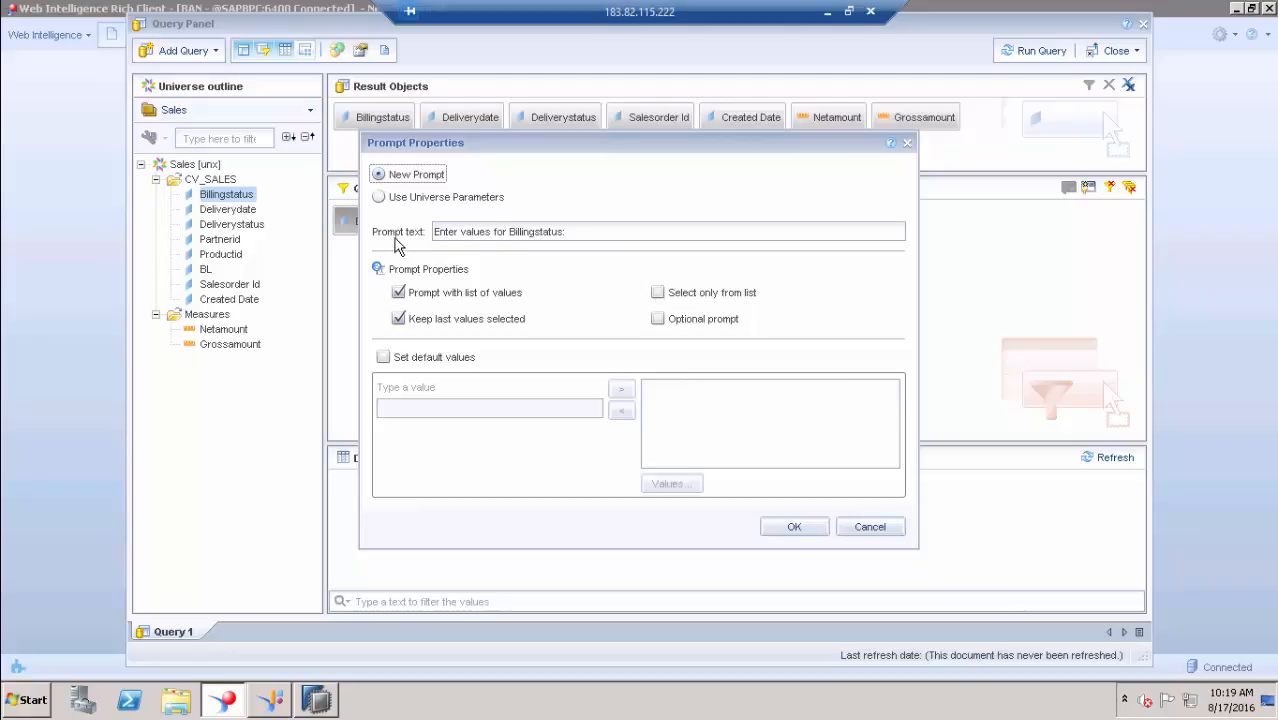
{"action": "left_click_drag", "start_coordinate": [578, 232], "coordinate": [433, 232]}
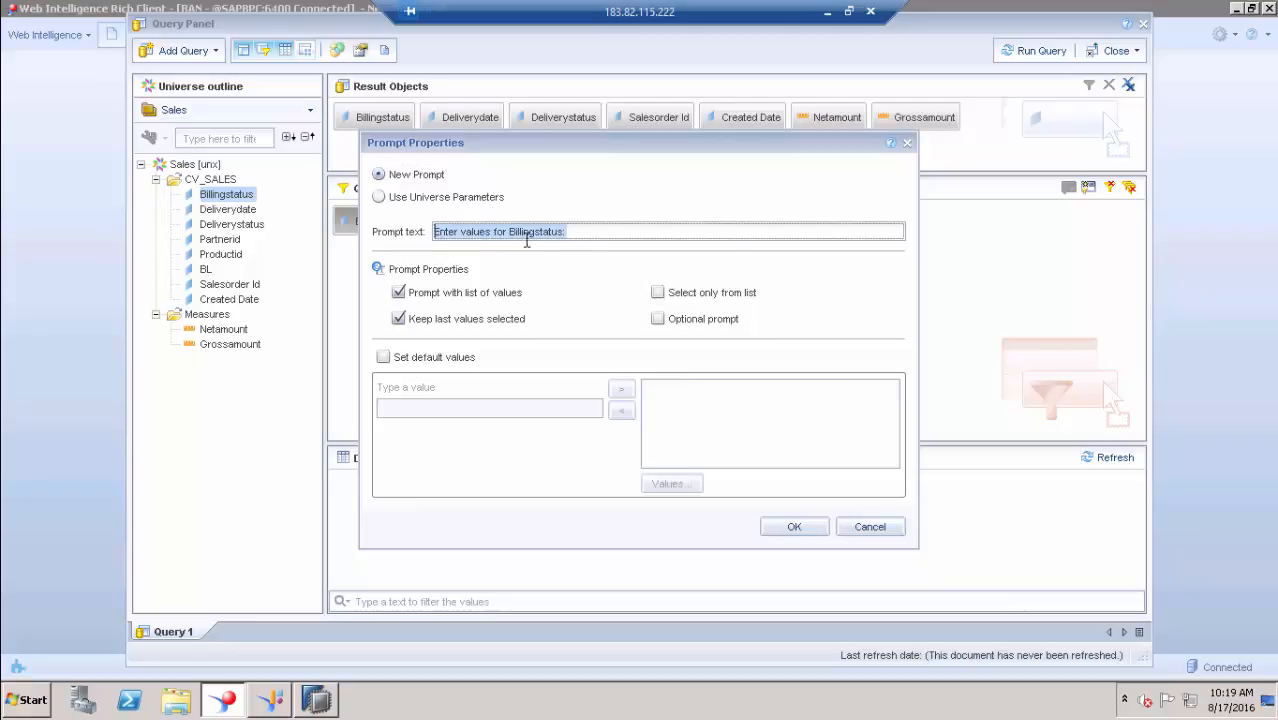
{"action": "left_click", "coordinate": [577, 233]}
{"action": "left_click_drag", "start_coordinate": [571, 232], "coordinate": [433, 232]}
{"action": "left_click", "coordinate": [398, 293]}
{"action": "left_click", "coordinate": [398, 318]}
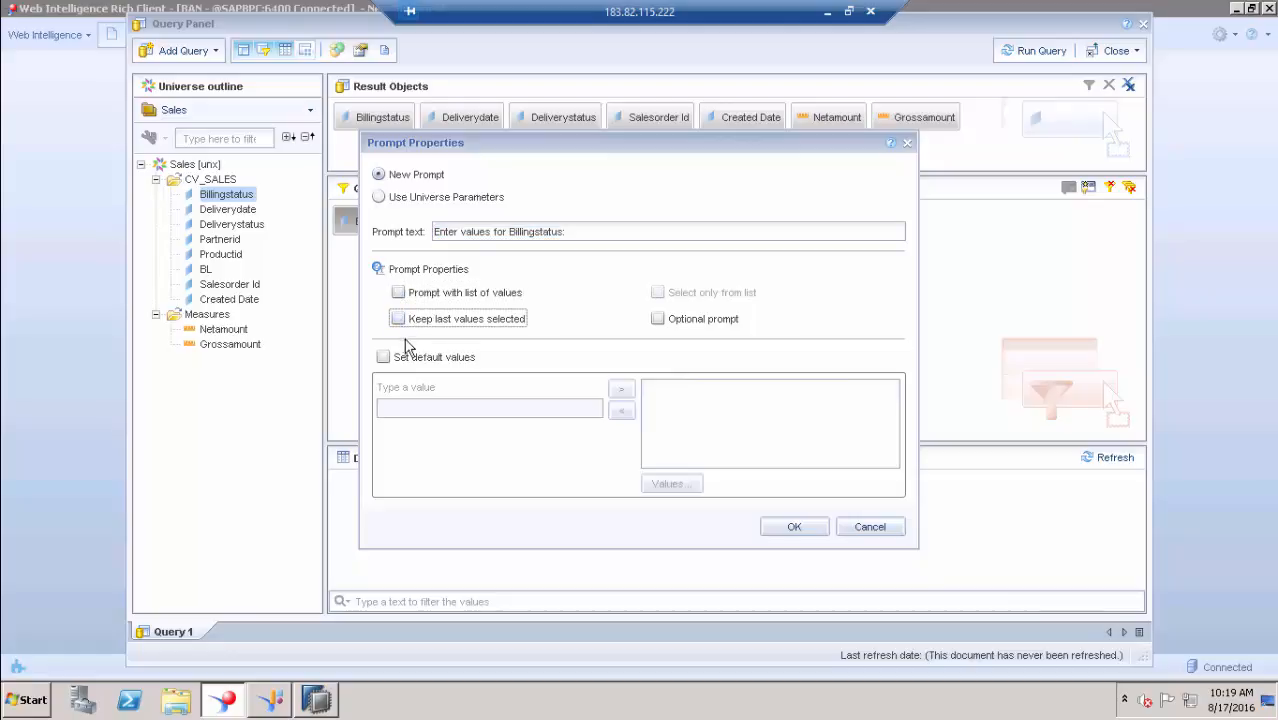
{"action": "left_click", "coordinate": [792, 526]}
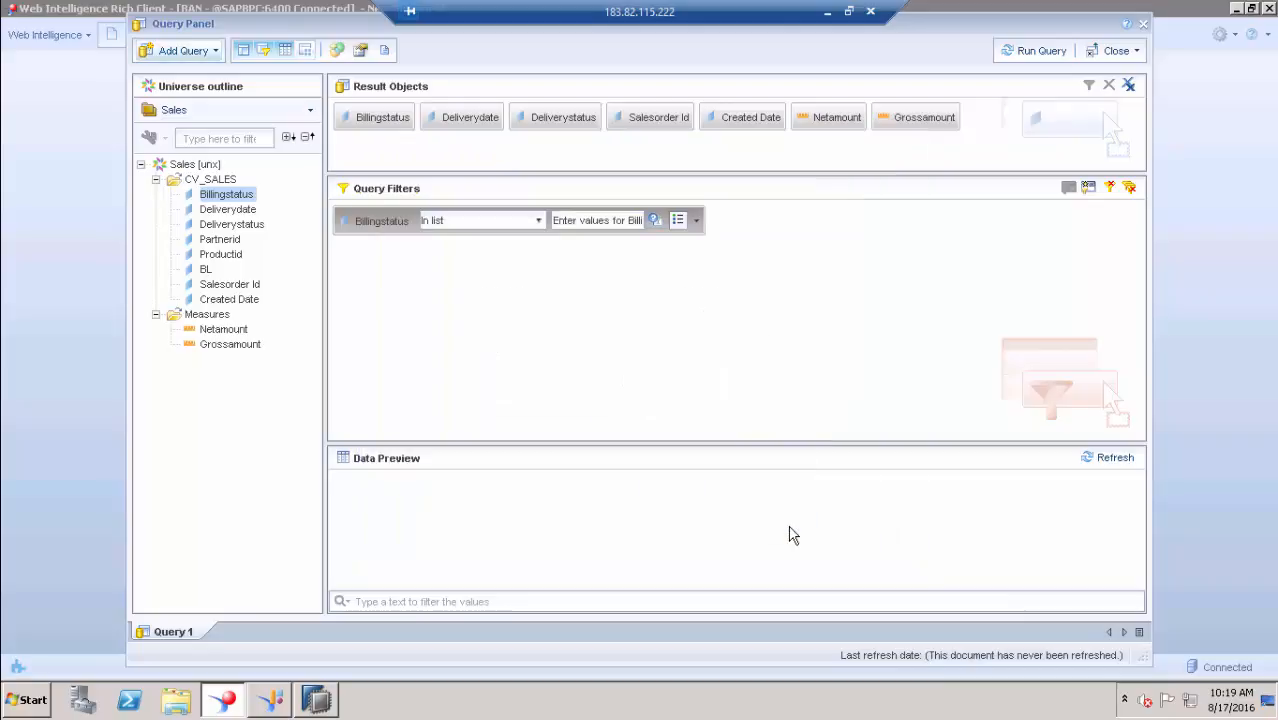
- Test the Billingstatus prompt through a data preview refresh with the values I and P, then cancel it
{"action": "left_click", "coordinate": [1090, 458]}
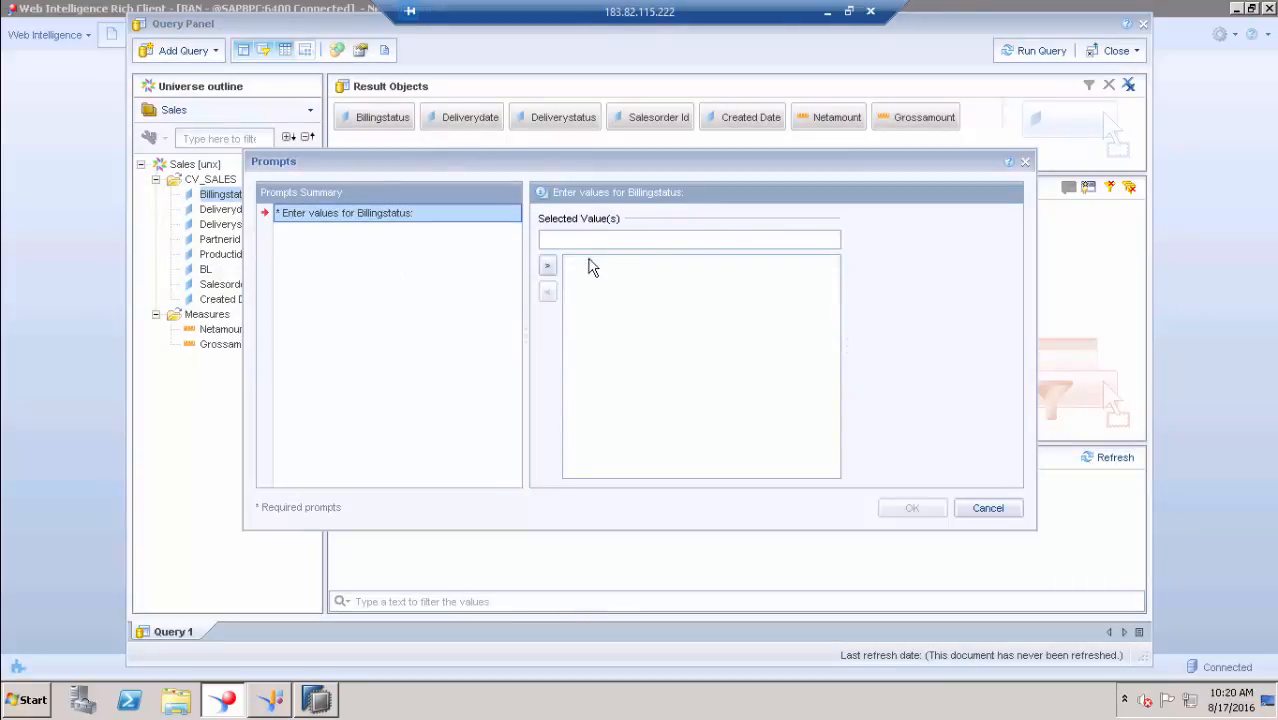
{"action": "left_click", "coordinate": [697, 339]}
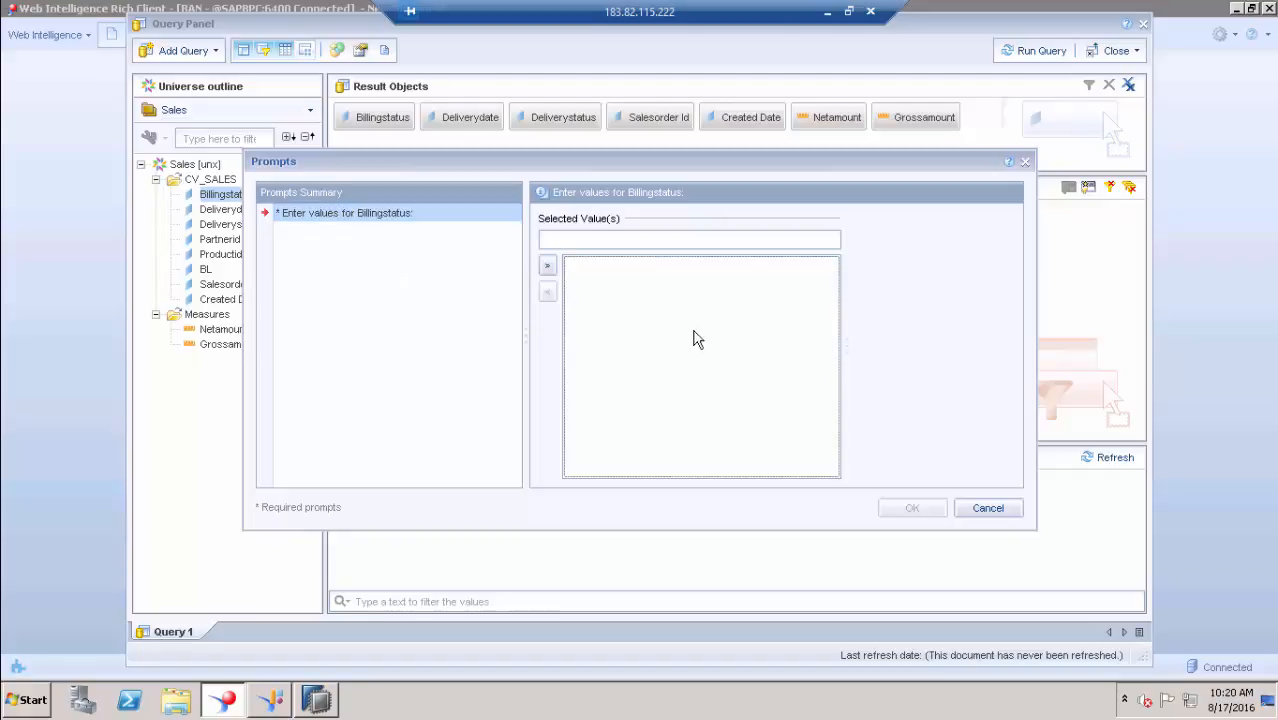
{"action": "left_click", "coordinate": [571, 237]}
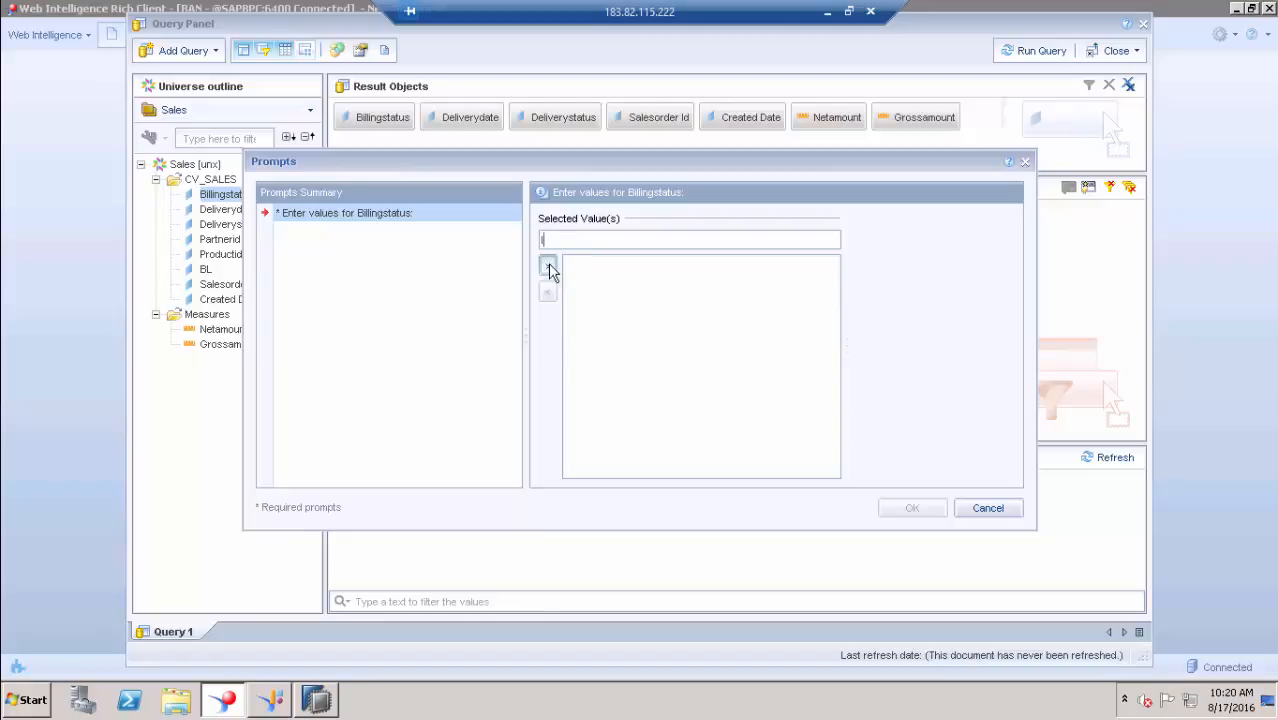
{"action": "left_click", "coordinate": [548, 265]}
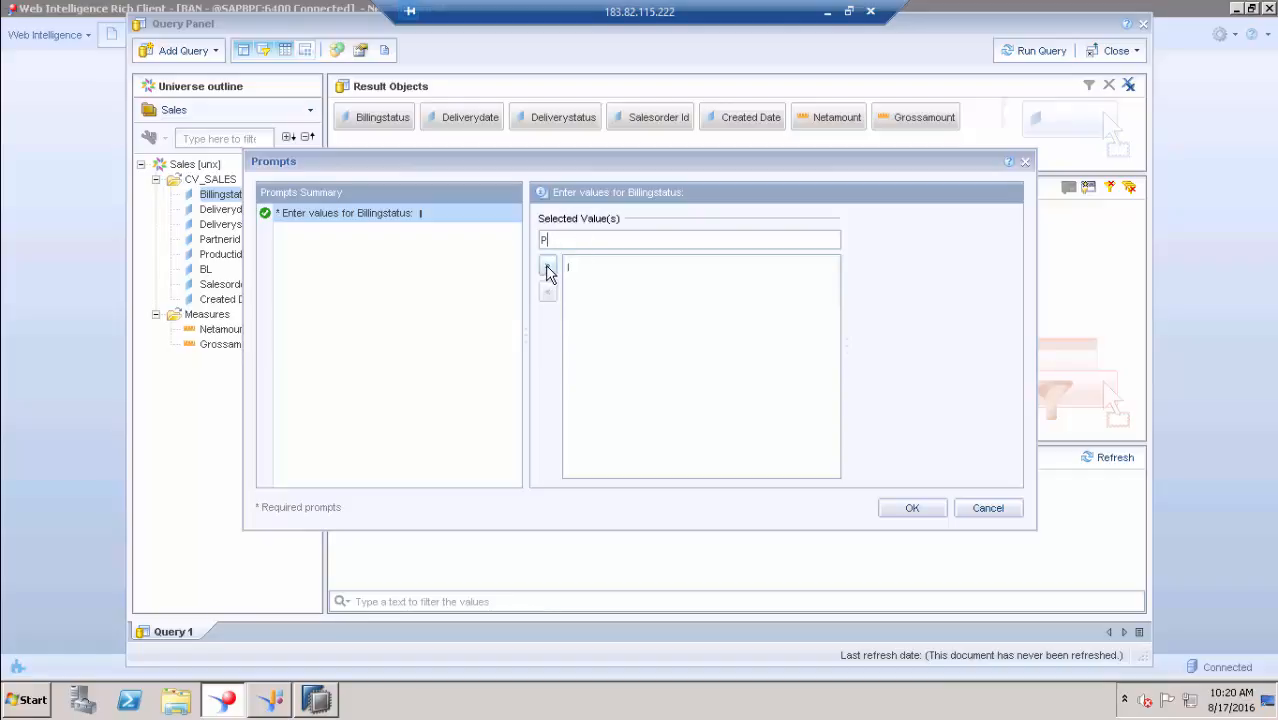
{"action": "left_click", "coordinate": [547, 268]}
{"action": "left_click", "coordinate": [986, 510]}
- Enable Prompt with list of values in the Billingstatus prompt properties
{"action": "left_click", "coordinate": [656, 220]}
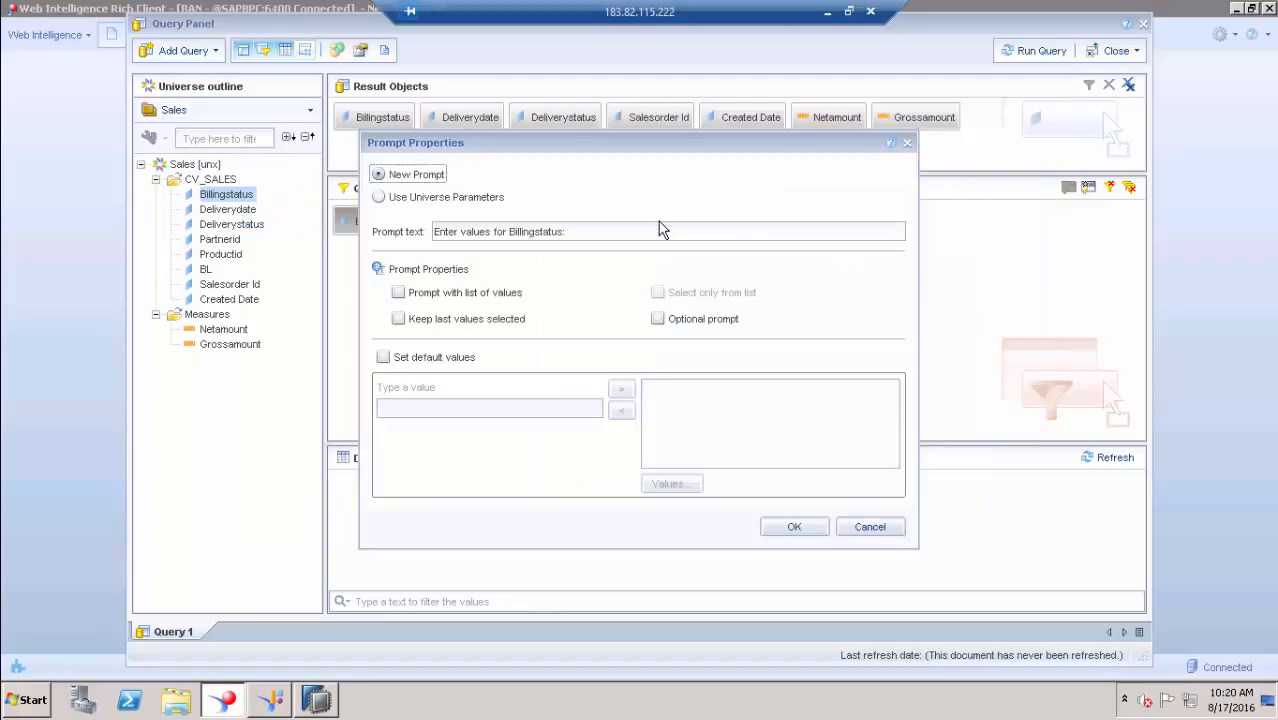
{"action": "left_click", "coordinate": [399, 294]}
{"action": "left_click", "coordinate": [793, 527]}
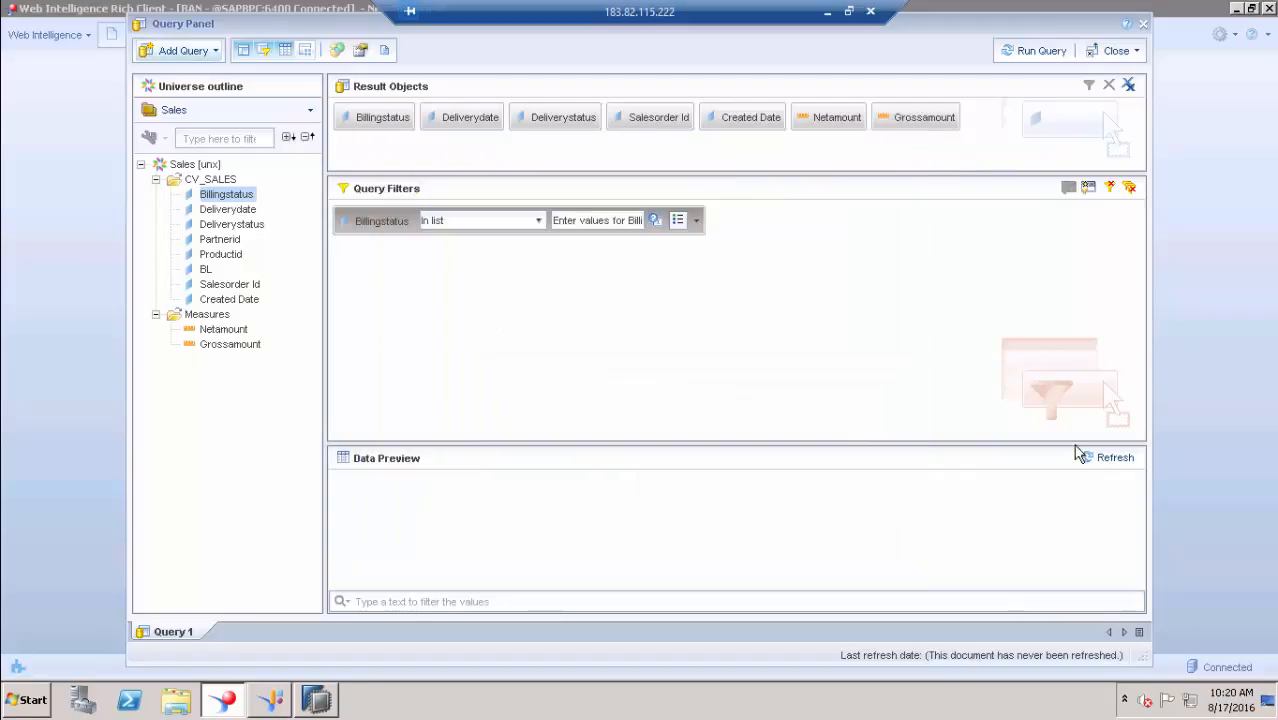
- Refresh the data preview and add I from the value list to the Billingstatus prompt's selected values
{"action": "left_click", "coordinate": [1108, 457]}
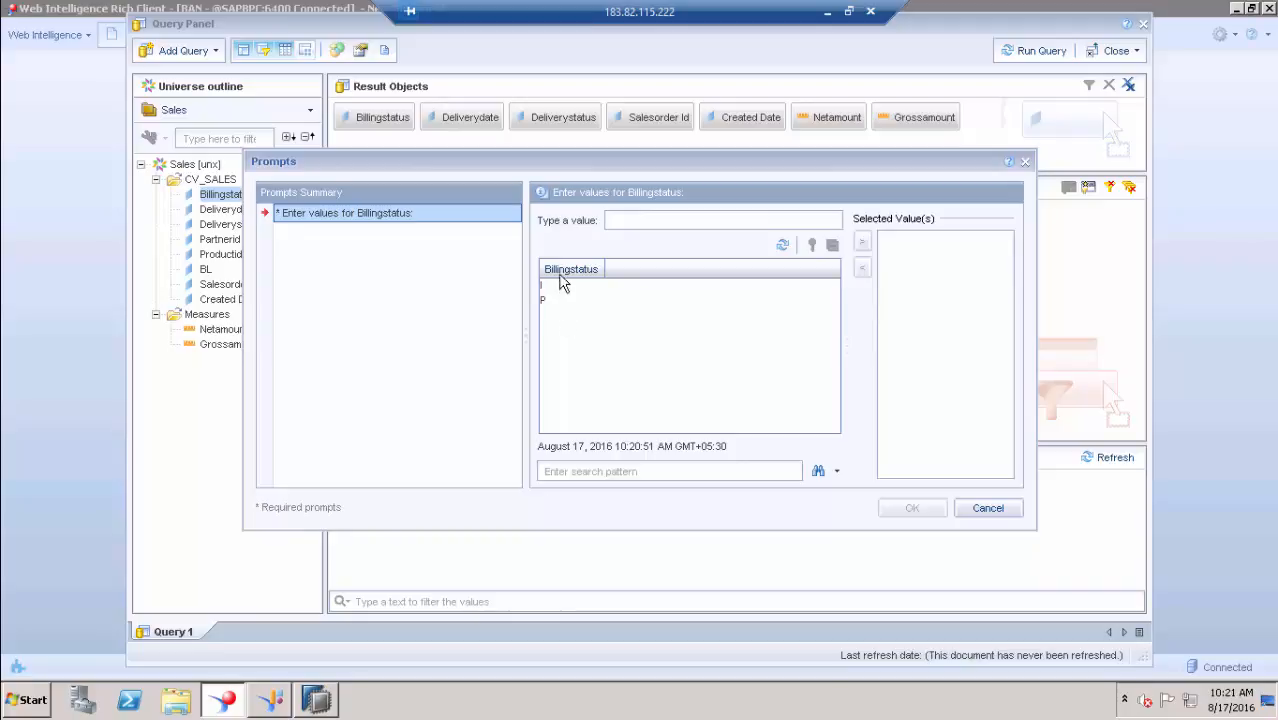
{"action": "left_click", "coordinate": [543, 288]}
{"action": "left_click", "coordinate": [543, 301]}
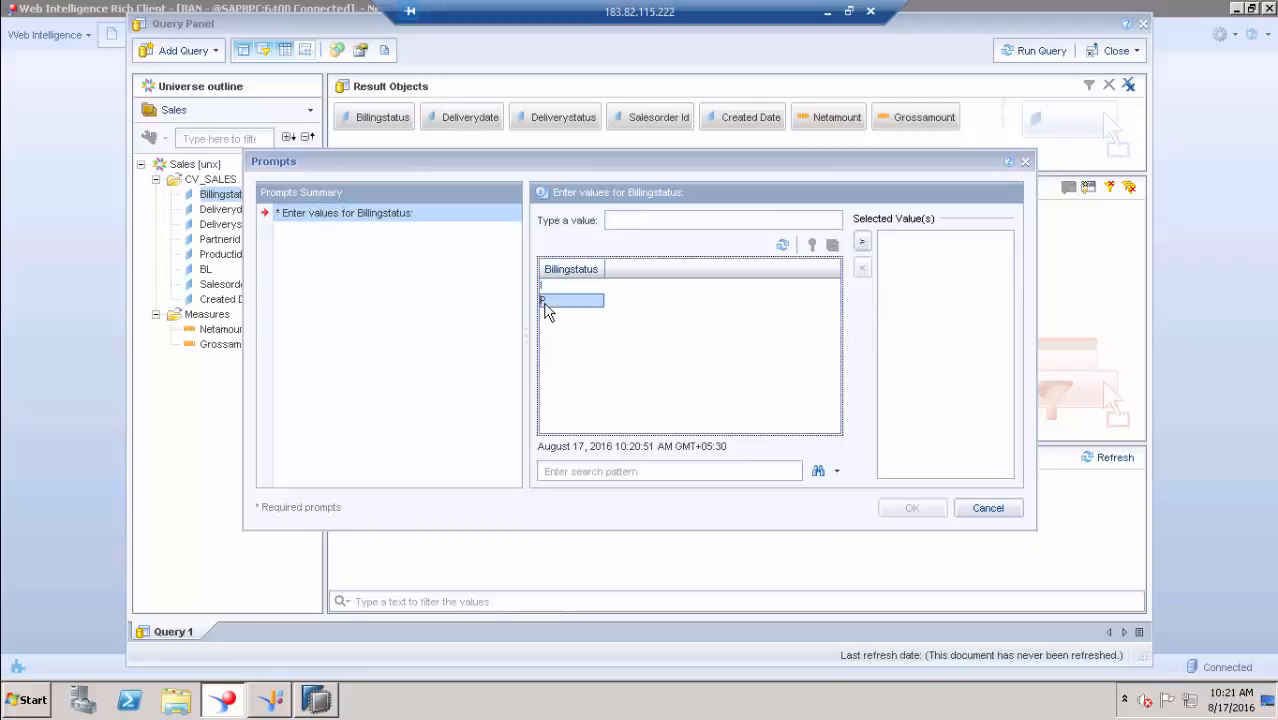
{"action": "left_click", "coordinate": [543, 287]}
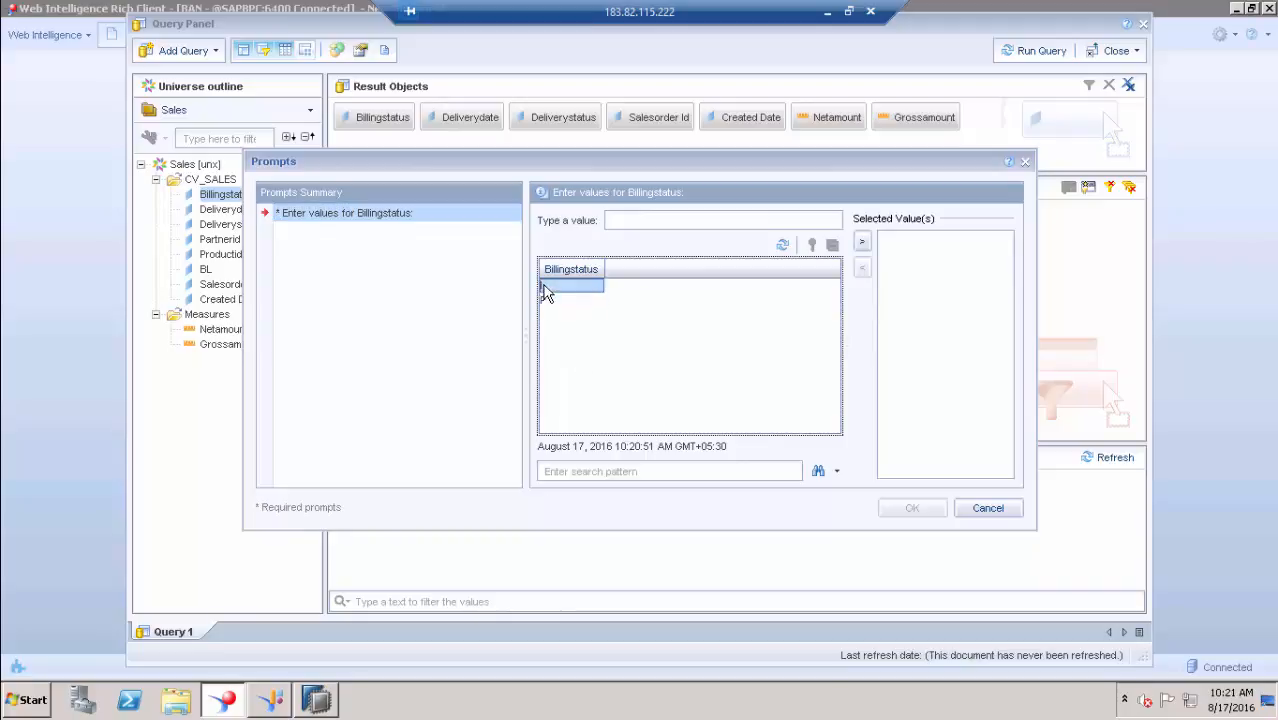
{"action": "left_click", "coordinate": [863, 243]}
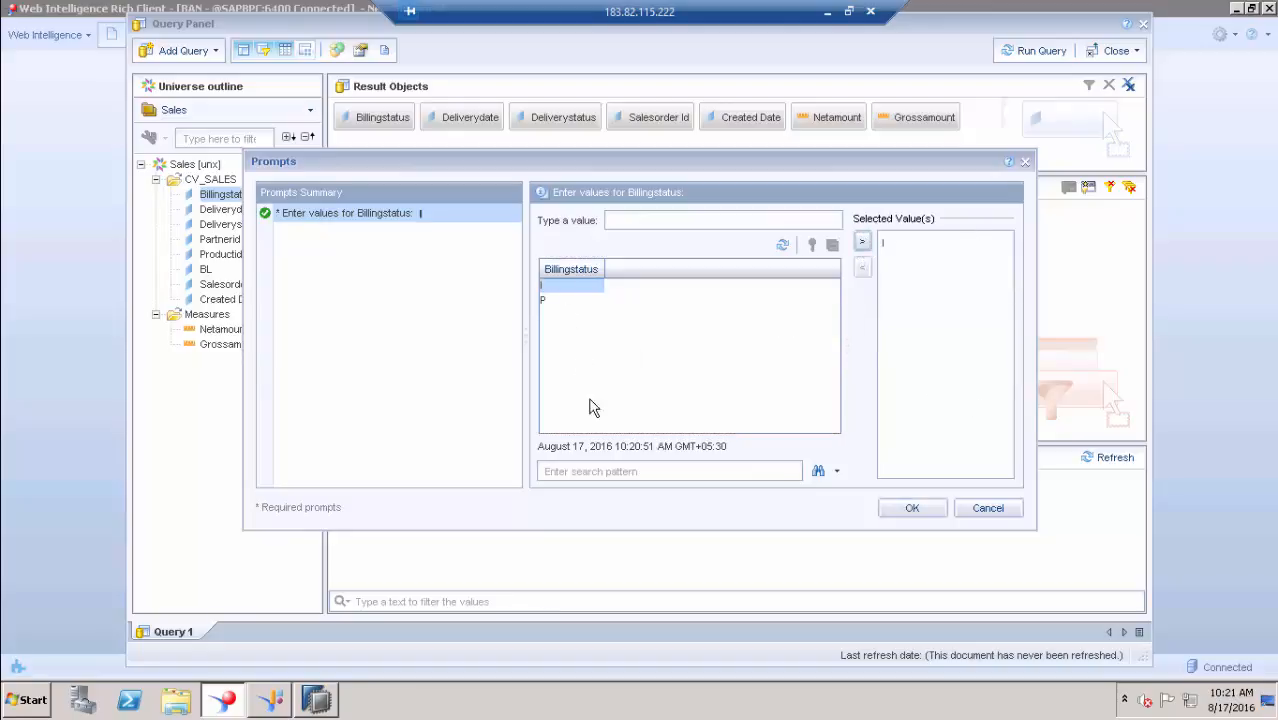
- Search the Billingstatus value list for P, add it to the selected values, and cancel the prompt
{"action": "left_click", "coordinate": [606, 474]}
{"action": "left_click", "coordinate": [836, 471]}
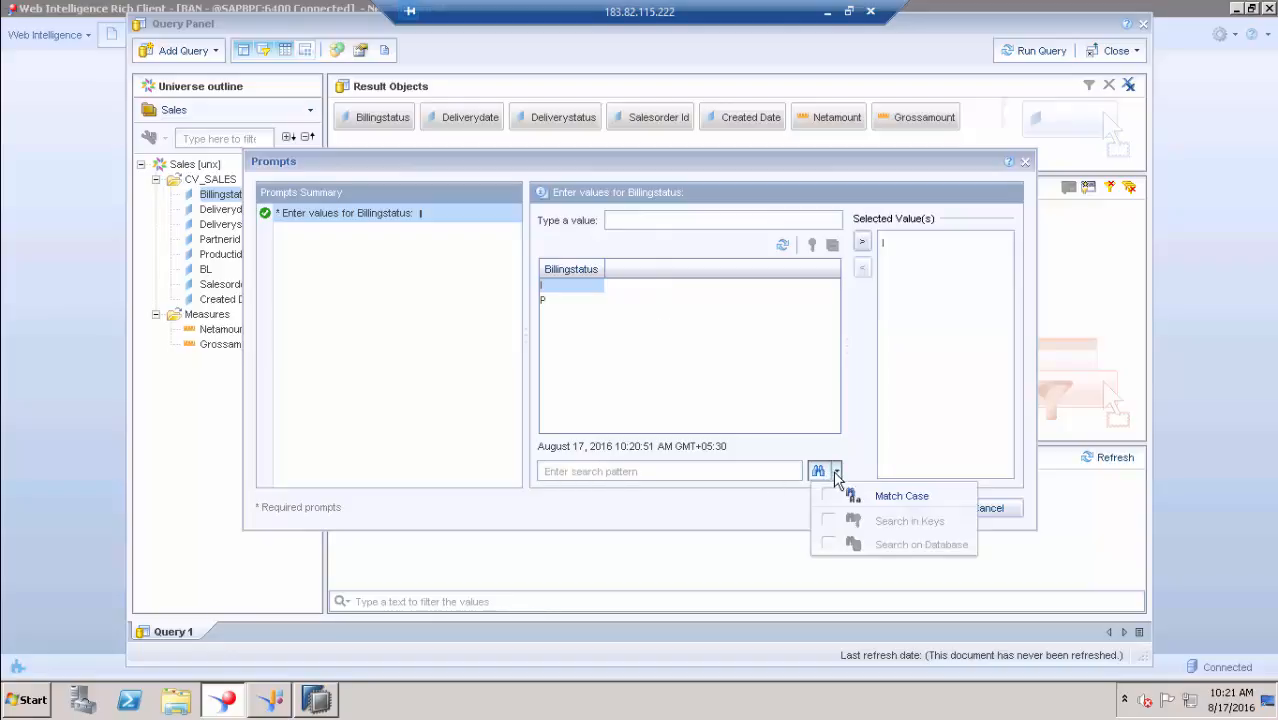
{"action": "left_click", "coordinate": [860, 437]}
{"action": "left_click", "coordinate": [759, 471]}
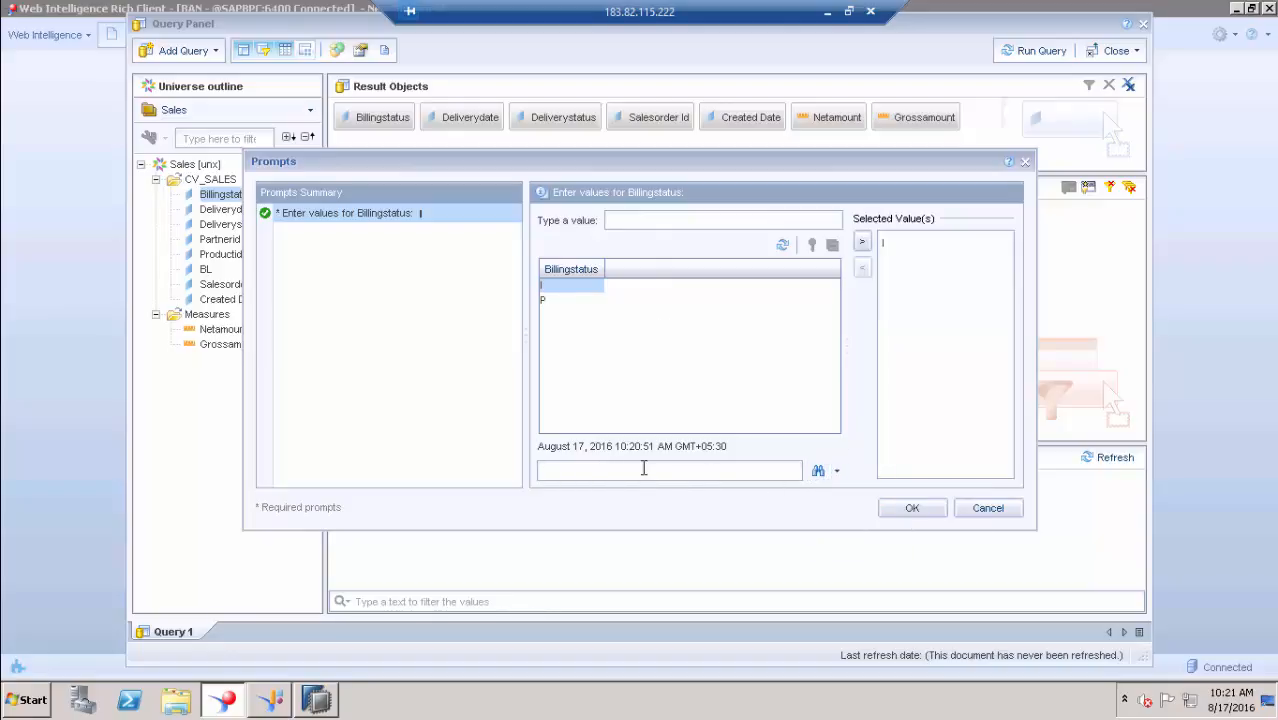
{"action": "left_click", "coordinate": [818, 471]}
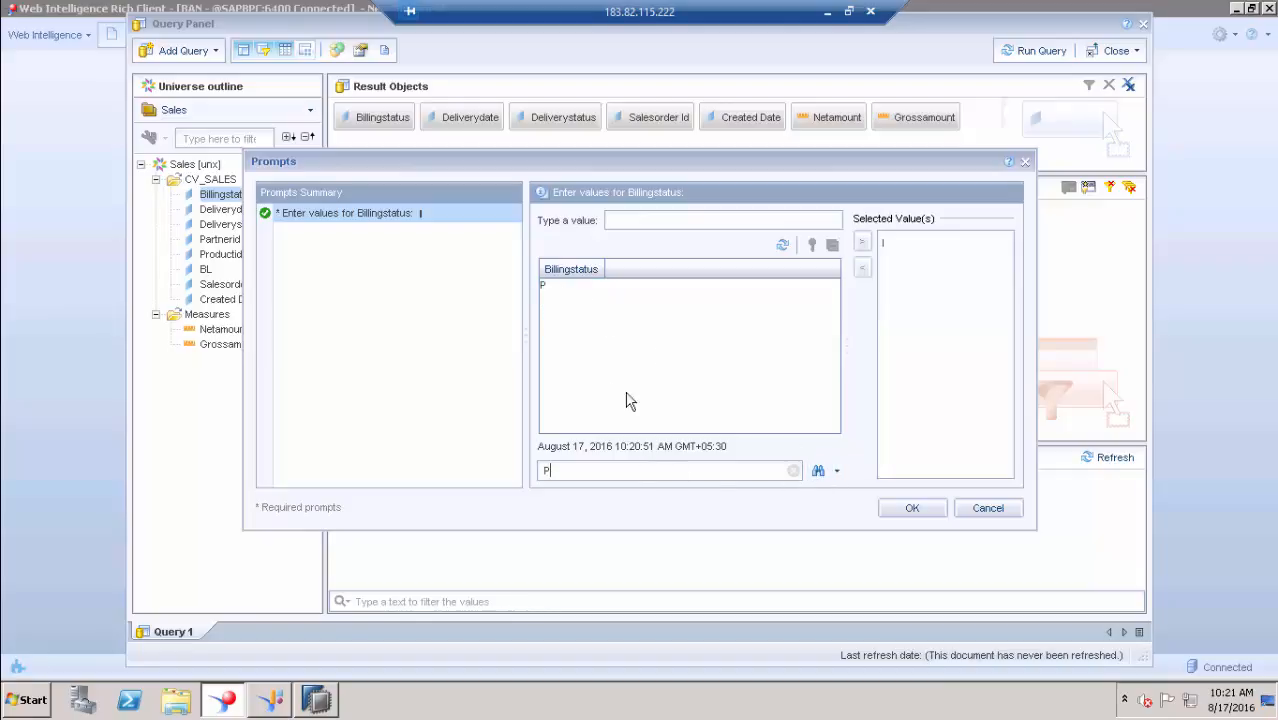
{"action": "left_click", "coordinate": [546, 286]}
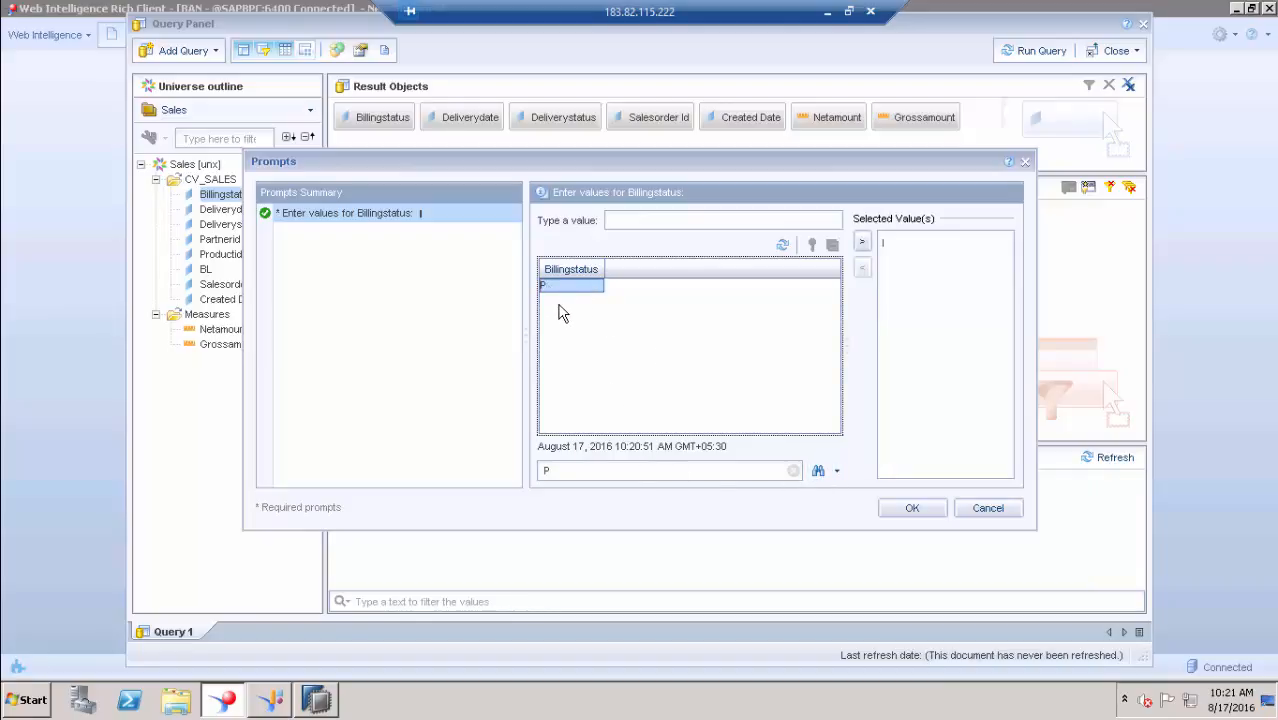
{"action": "left_click", "coordinate": [862, 244]}
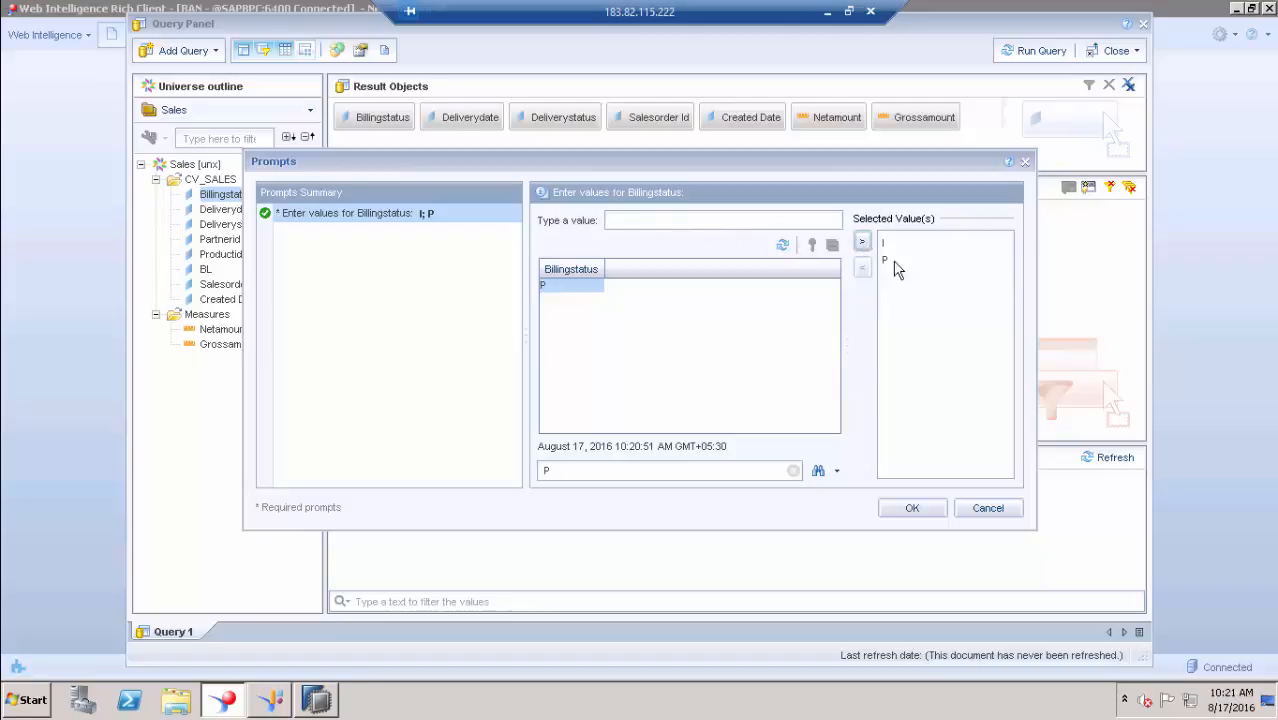
{"action": "left_click", "coordinate": [1003, 512]}
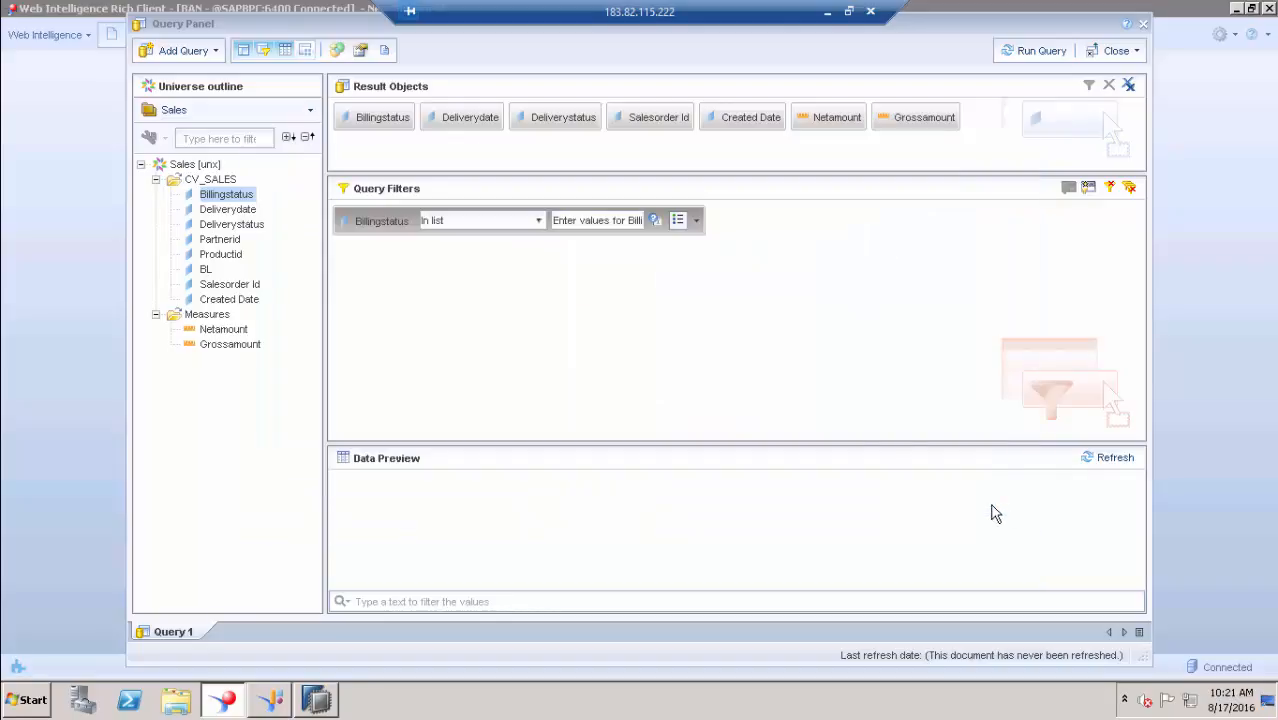
- Enable Select only from list in the Billingstatus prompt properties
{"action": "left_click", "coordinate": [650, 218]}
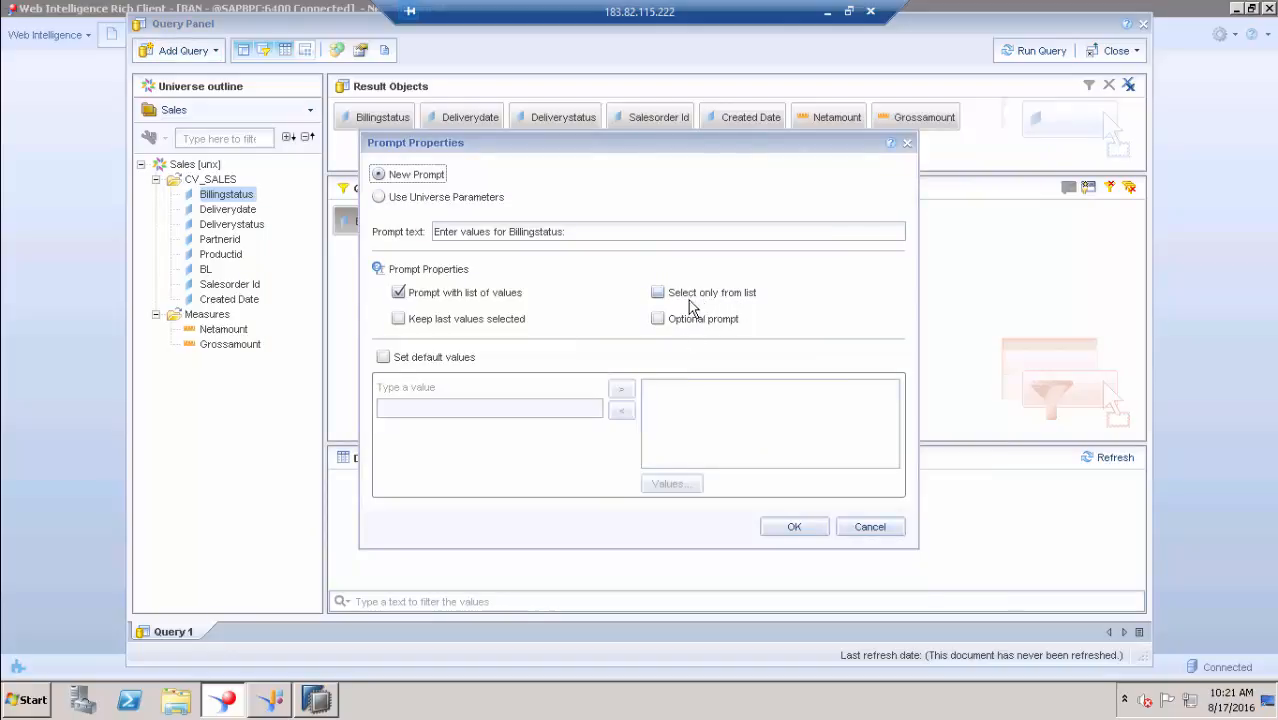
{"action": "left_click", "coordinate": [805, 532]}
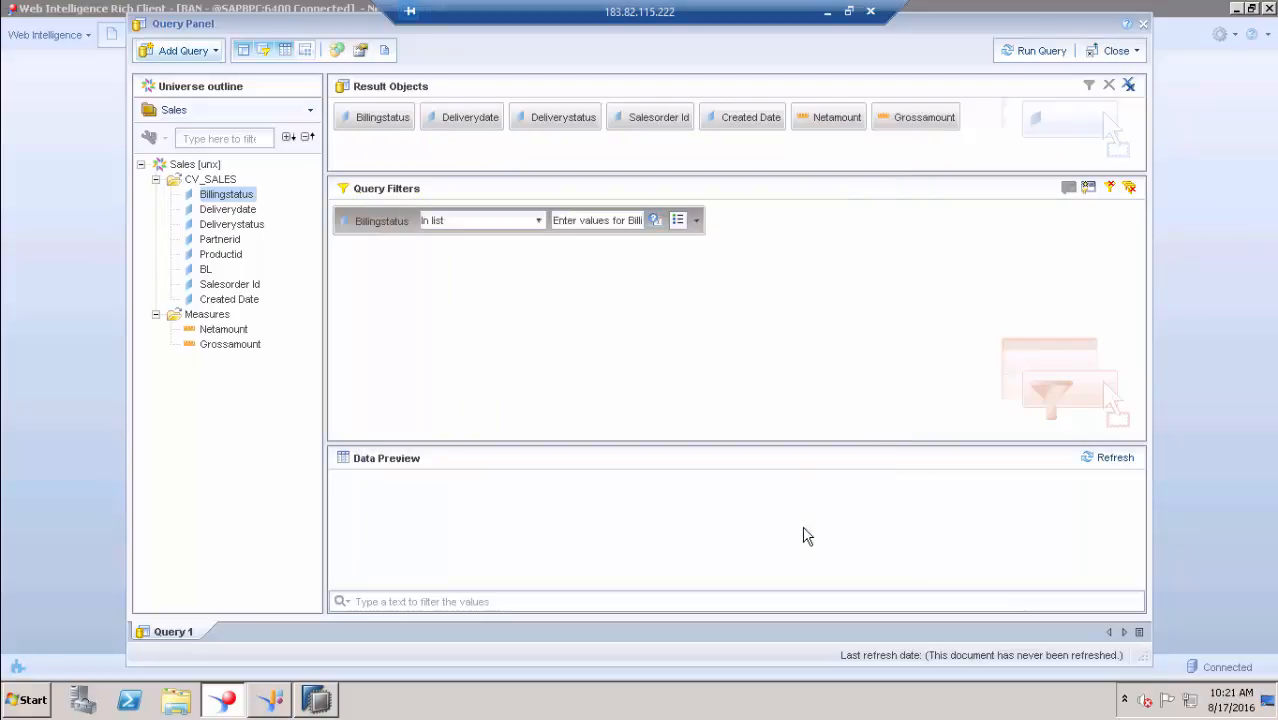
{"action": "left_click", "coordinate": [653, 217]}
{"action": "left_click", "coordinate": [866, 528]}
- Check the Billingstatus prompt's available entry fields through a data preview refresh, then cancel it
{"action": "left_click", "coordinate": [1108, 458]}
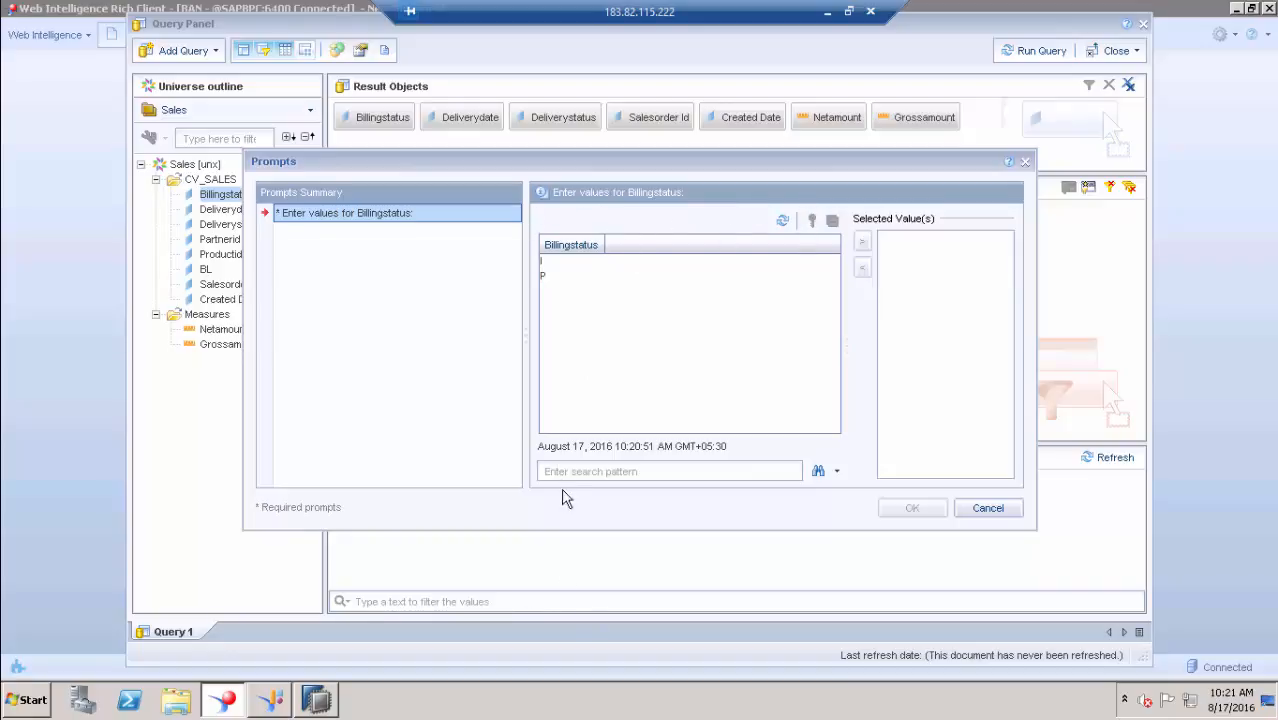
{"action": "left_click", "coordinate": [585, 473]}
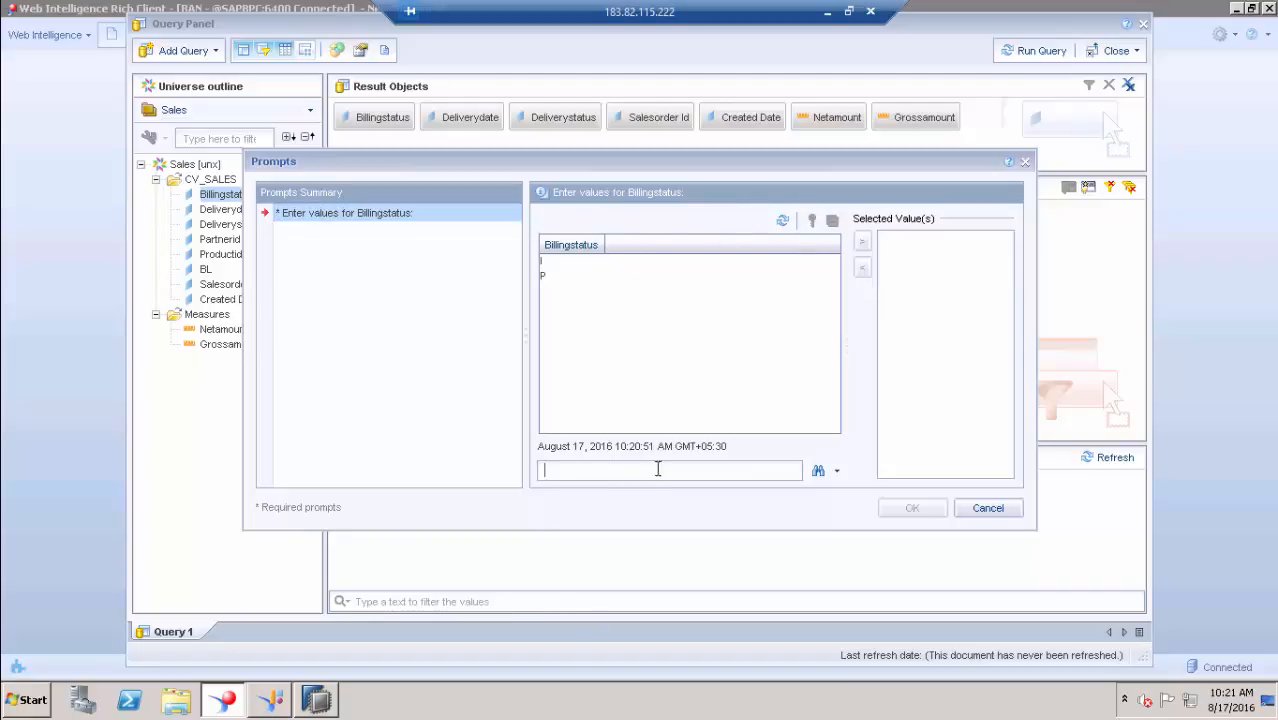
{"action": "left_click", "coordinate": [988, 508]}
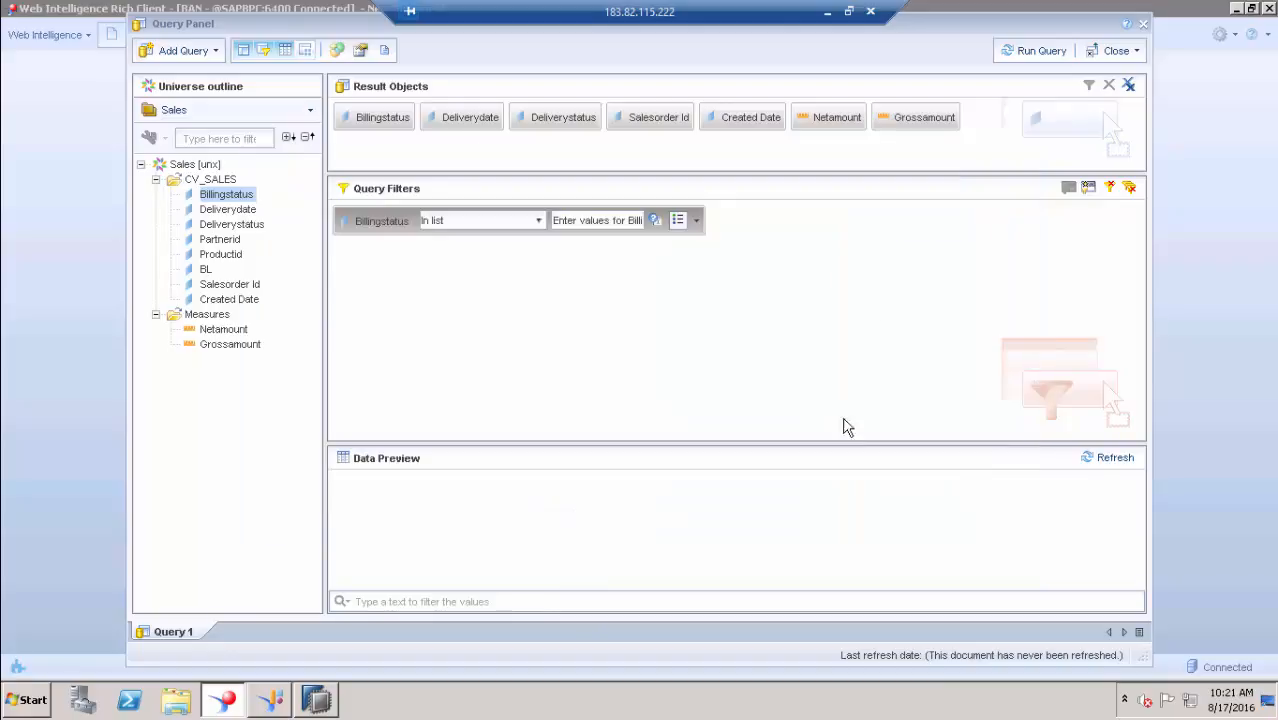
- Enable Keep last values selected in the Billingstatus prompt properties
{"action": "left_click", "coordinate": [656, 224]}
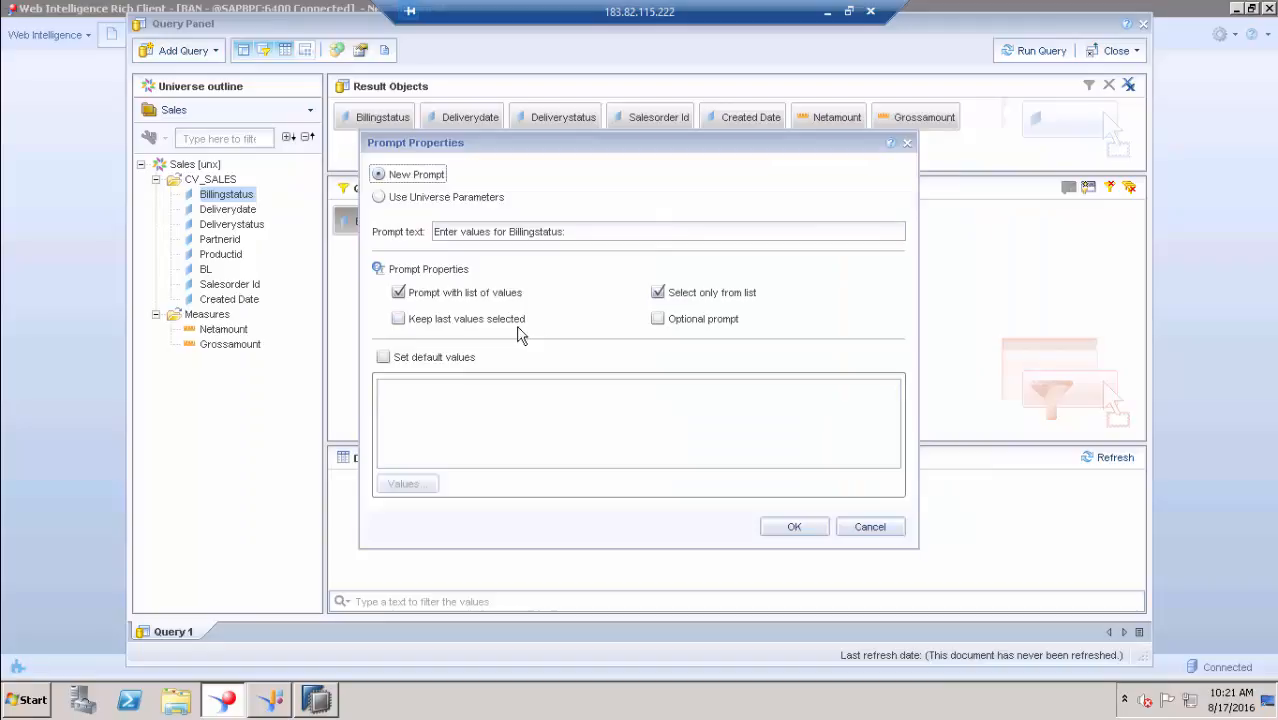
{"action": "left_click", "coordinate": [398, 319]}
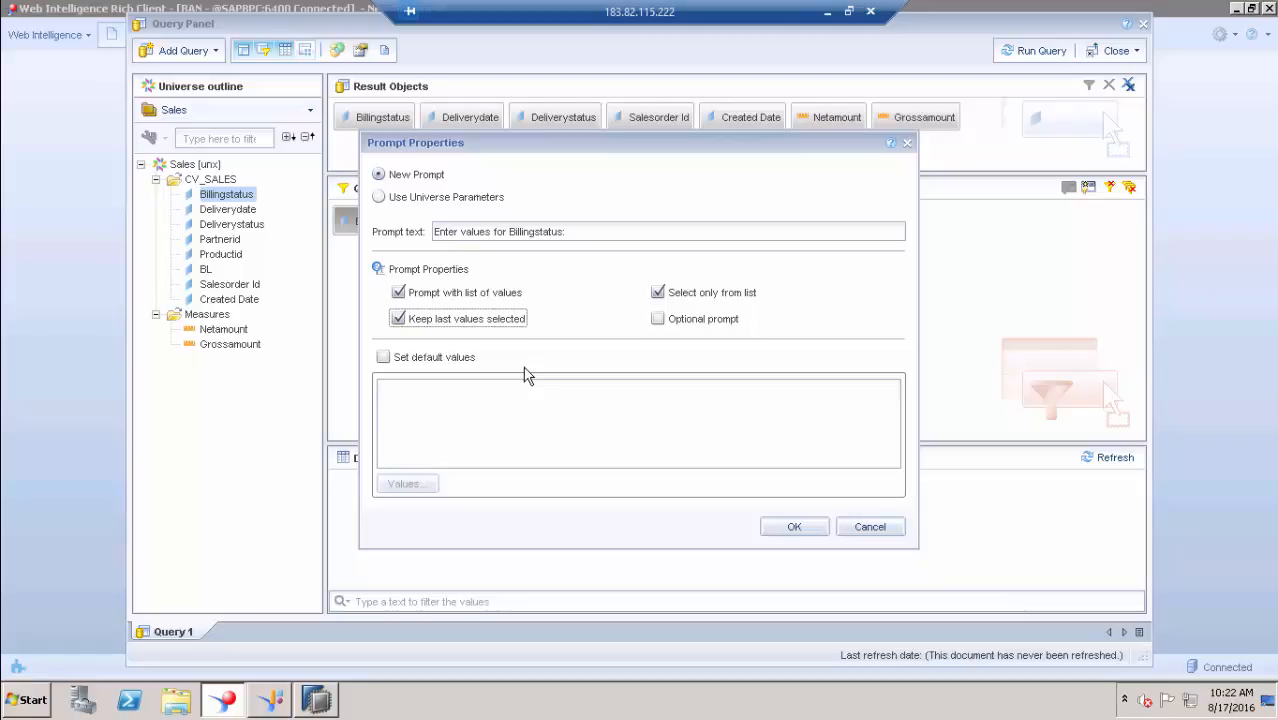
{"action": "left_click", "coordinate": [793, 530]}
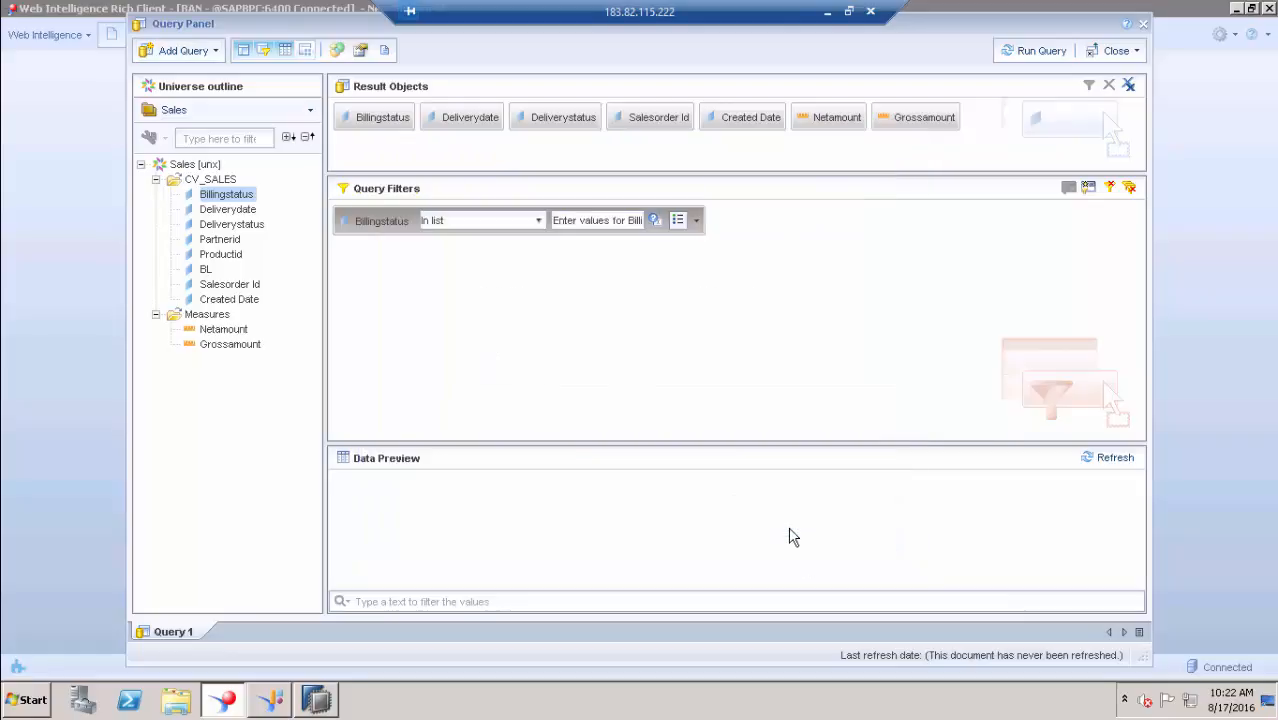
- Run the query with Billingstatus value I, then refresh the report to check the prompt's preselected value and cancel
{"action": "left_click", "coordinate": [1038, 45]}
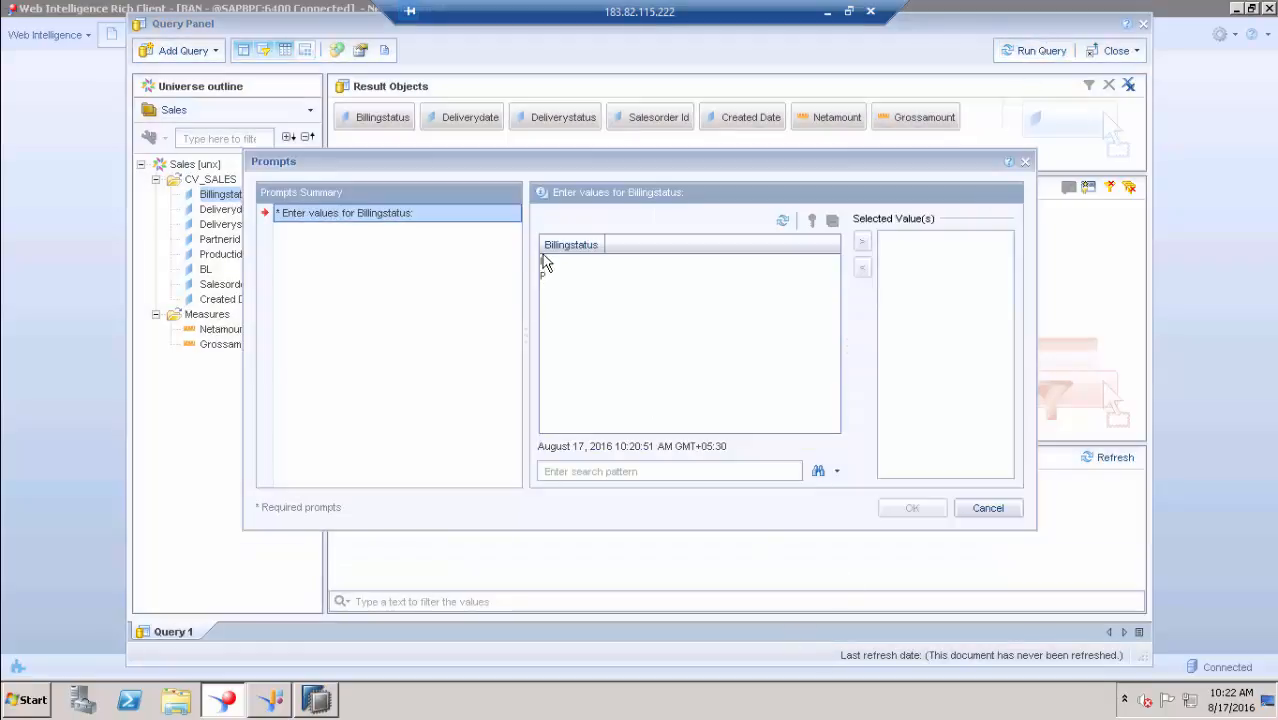
{"action": "double_click", "coordinate": [545, 263]}
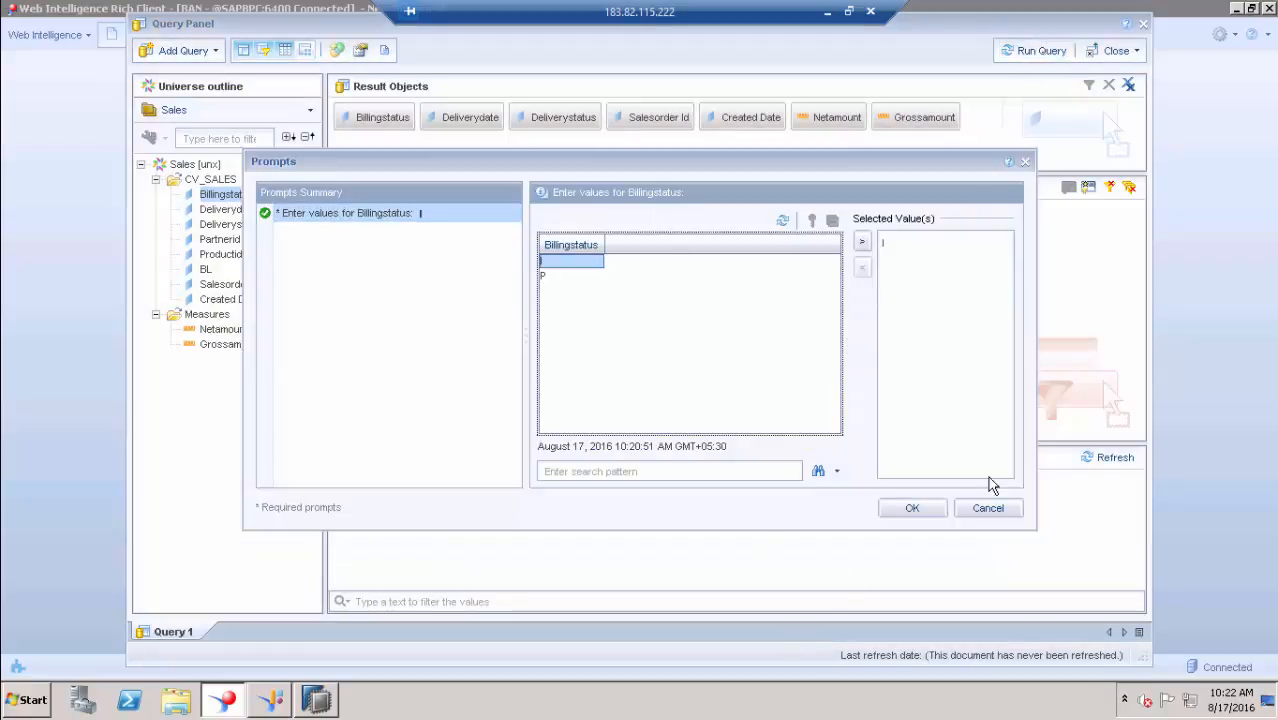
{"action": "left_click", "coordinate": [931, 508]}
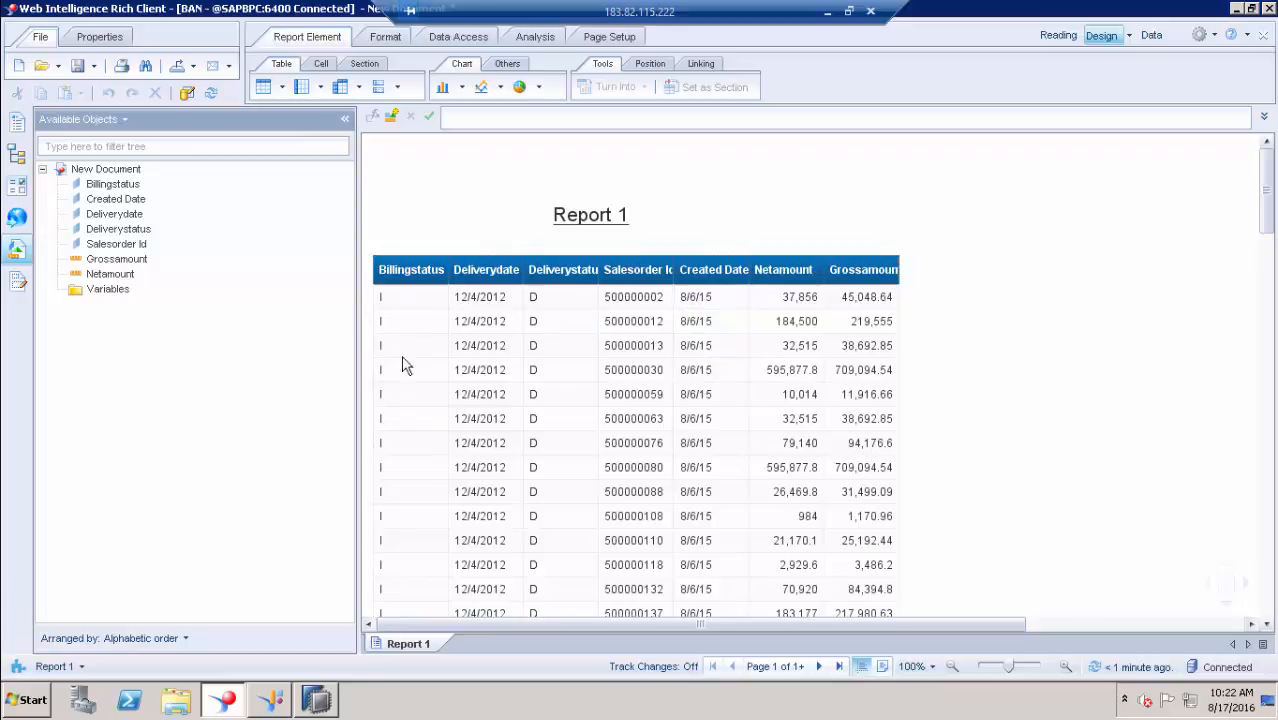
{"action": "left_click", "coordinate": [211, 93]}
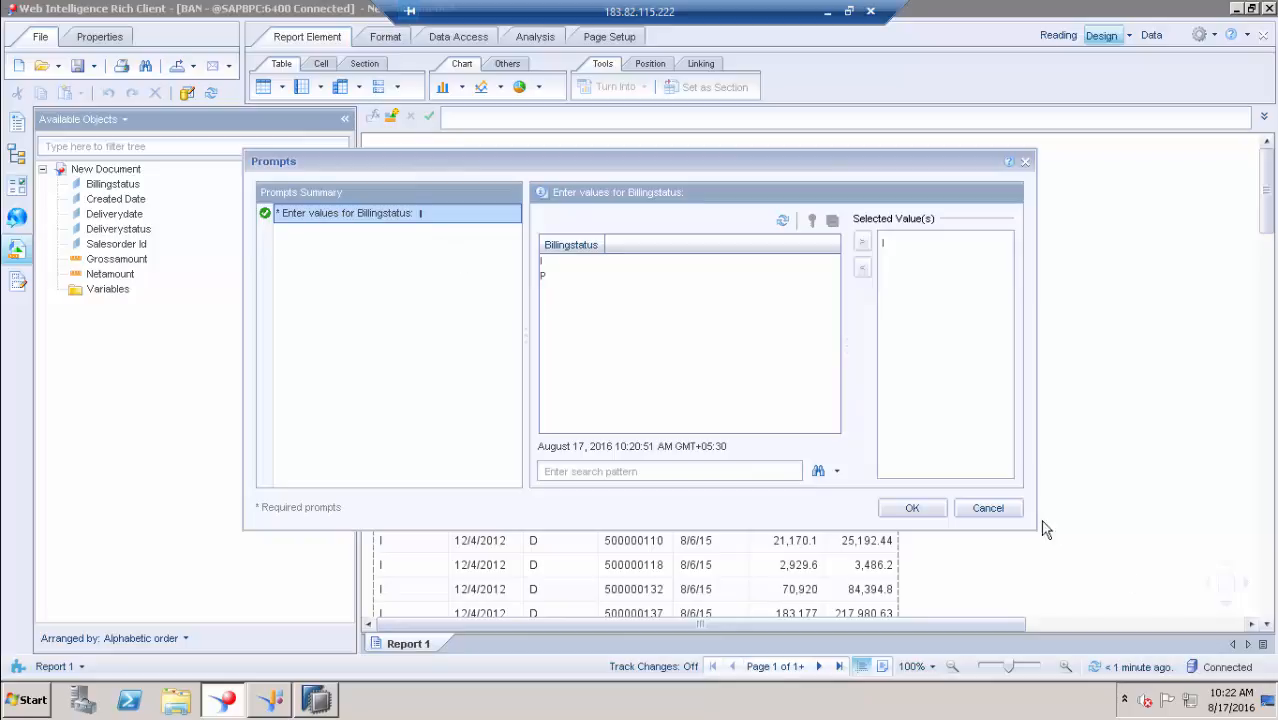
{"action": "left_click", "coordinate": [993, 508]}
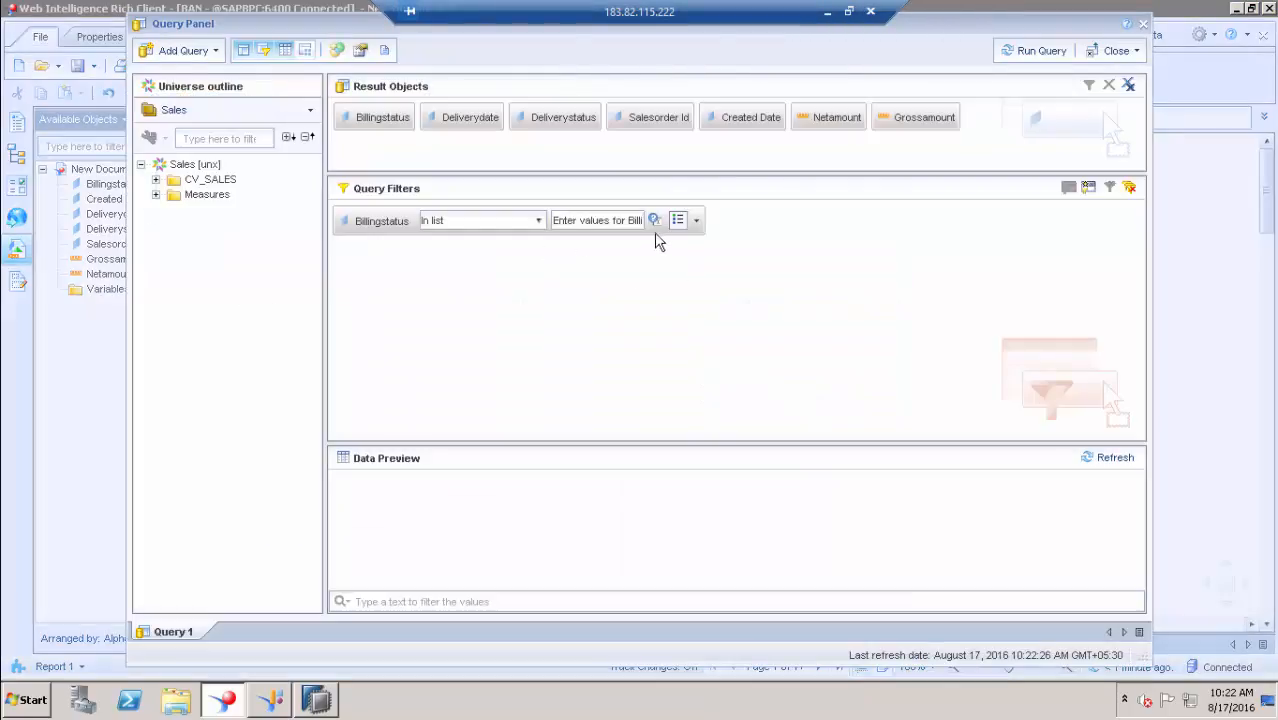
- Disable Keep last values selected in the Billingstatus prompt properties
{"action": "left_click", "coordinate": [655, 221]}
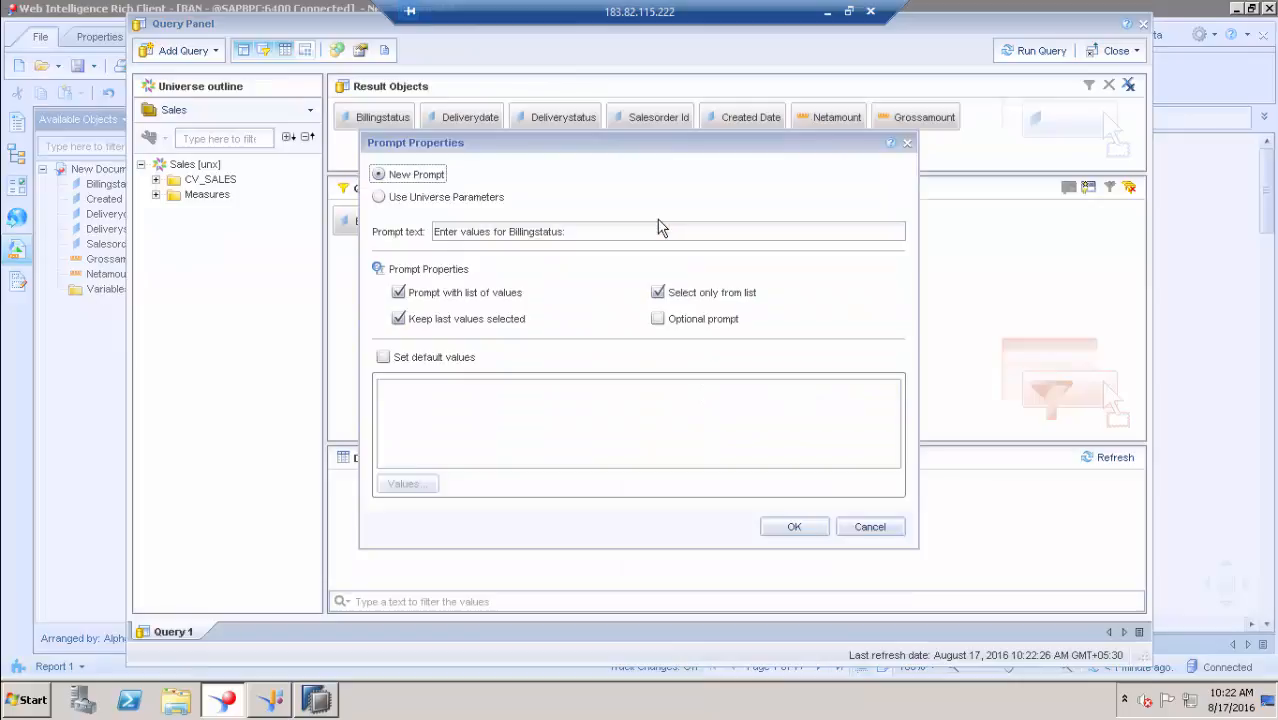
{"action": "left_click", "coordinate": [399, 319]}
{"action": "left_click", "coordinate": [800, 529]}
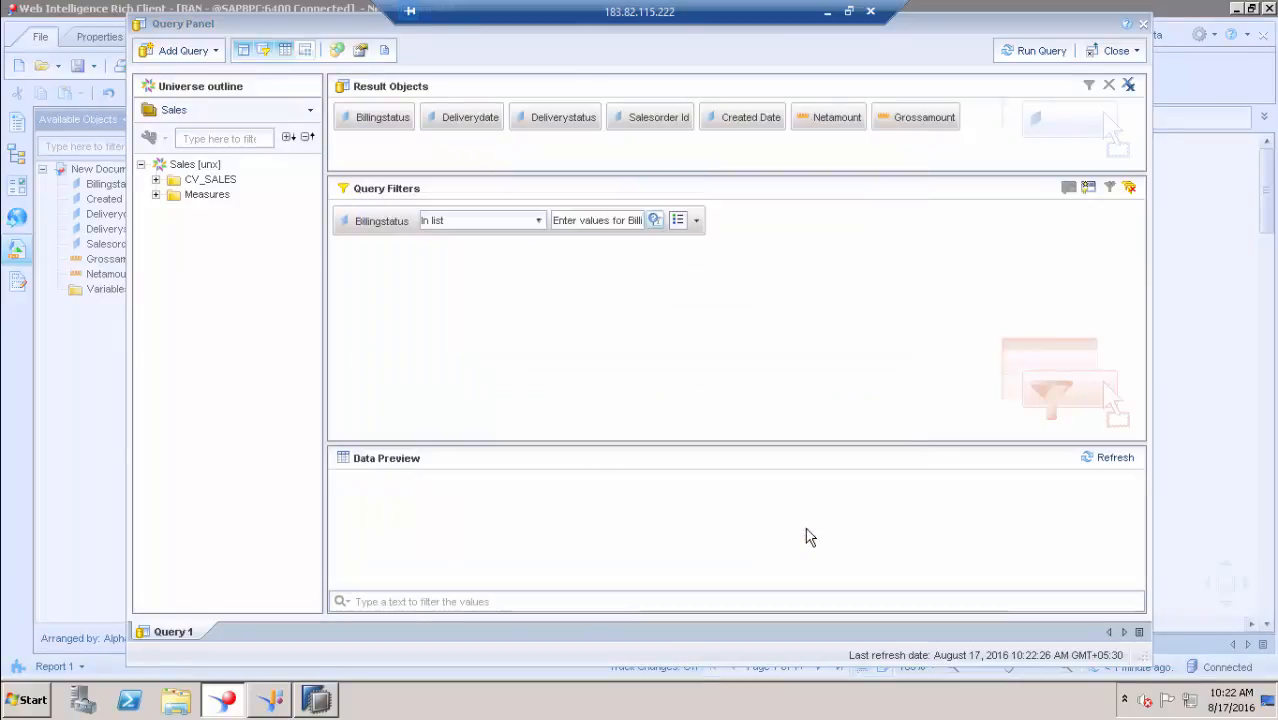
- Rerun the query with Billingstatus value I, then refresh the report to check whether the prompt keeps it and cancel
{"action": "left_click", "coordinate": [1040, 50]}
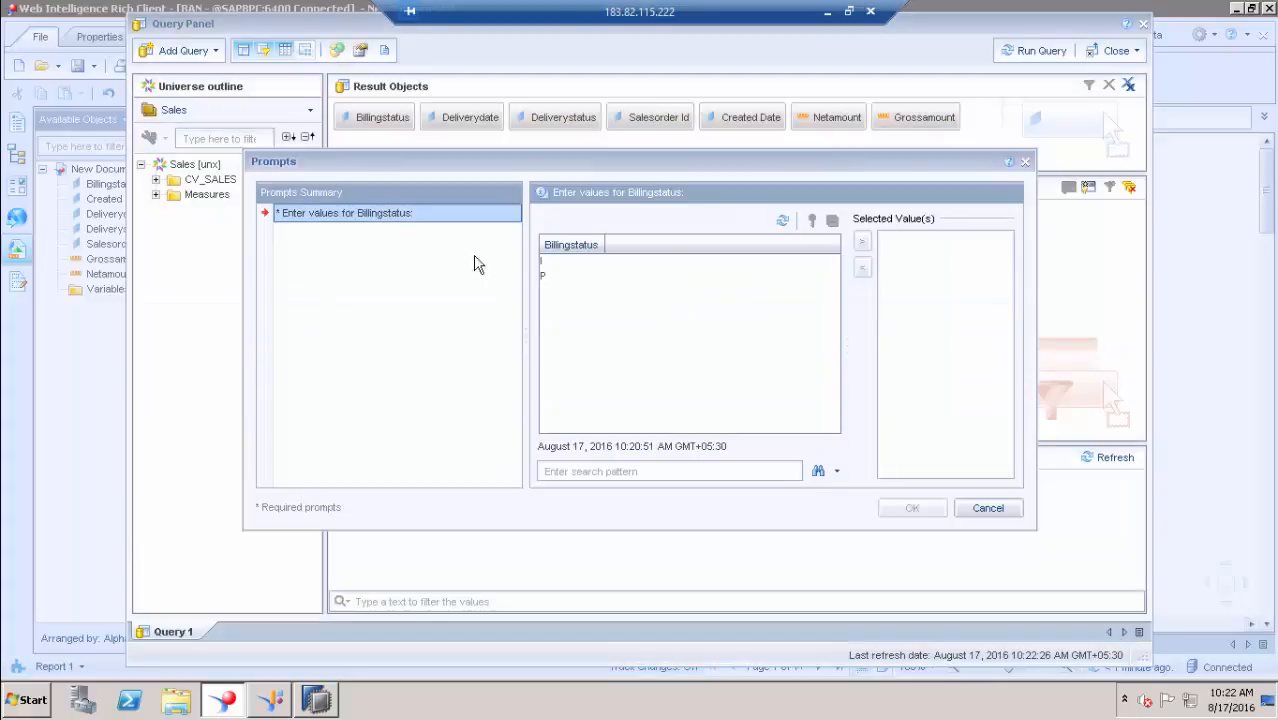
{"action": "double_click", "coordinate": [545, 261]}
{"action": "left_click", "coordinate": [928, 514]}
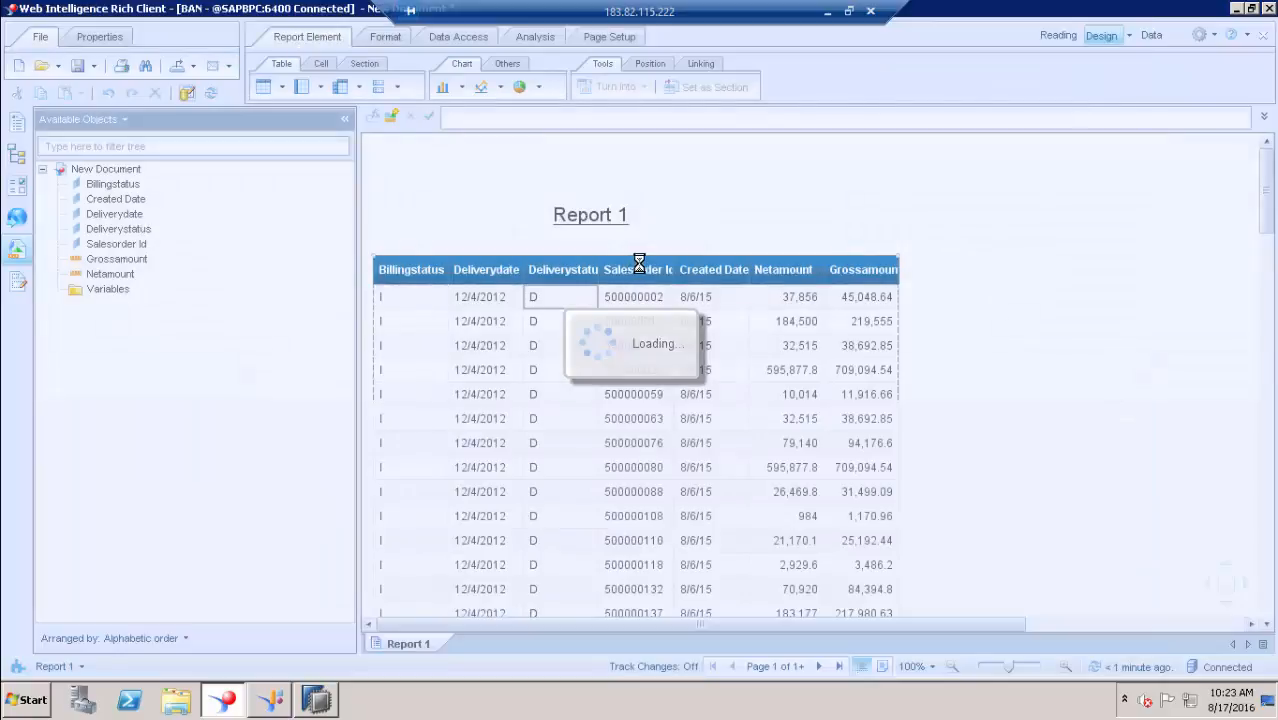
{"action": "left_click", "coordinate": [209, 94]}
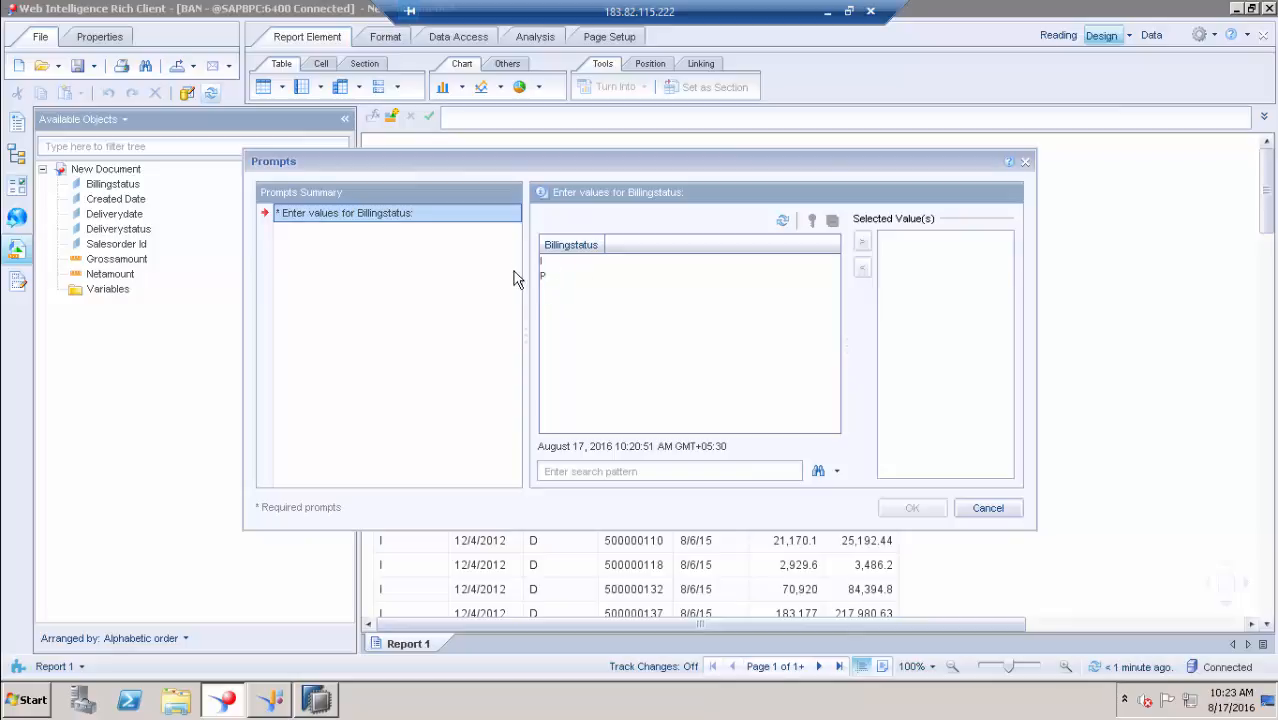
{"action": "left_click", "coordinate": [988, 510]}
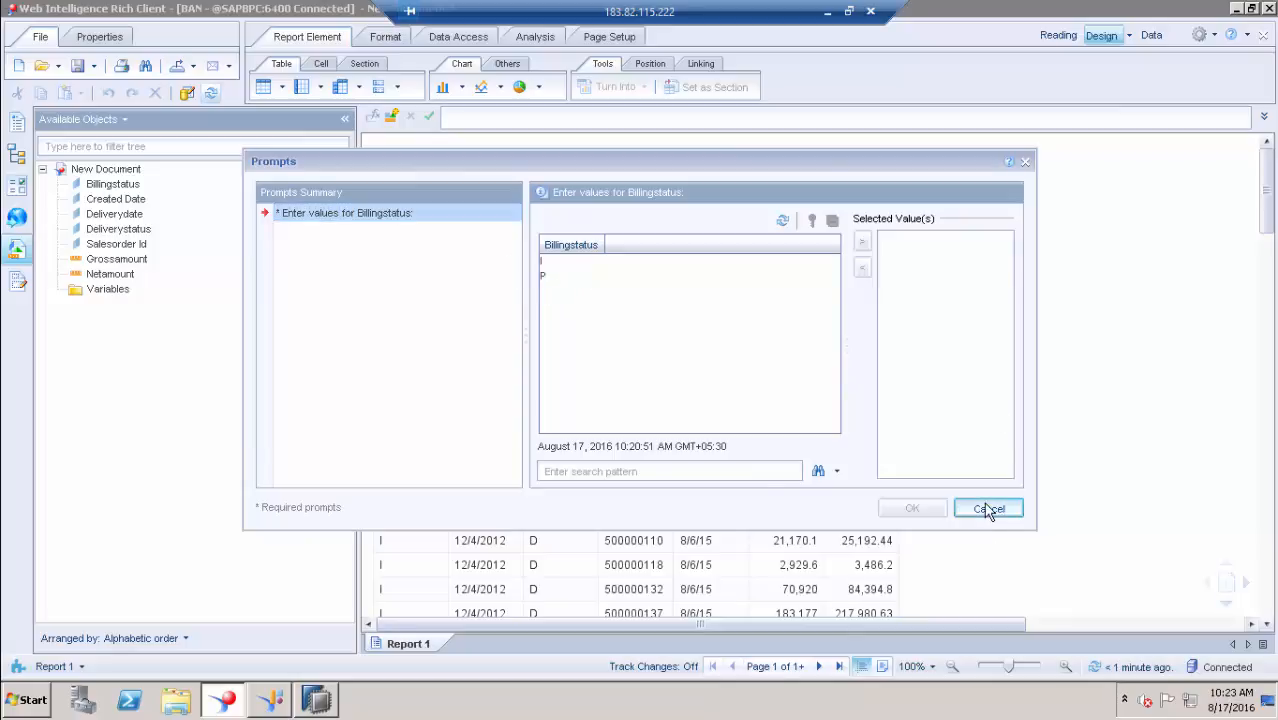
- Reopen the query's Billingstatus prompt properties, switch Optional prompt on and off again, and apply the settings
{"action": "left_click", "coordinate": [186, 95]}
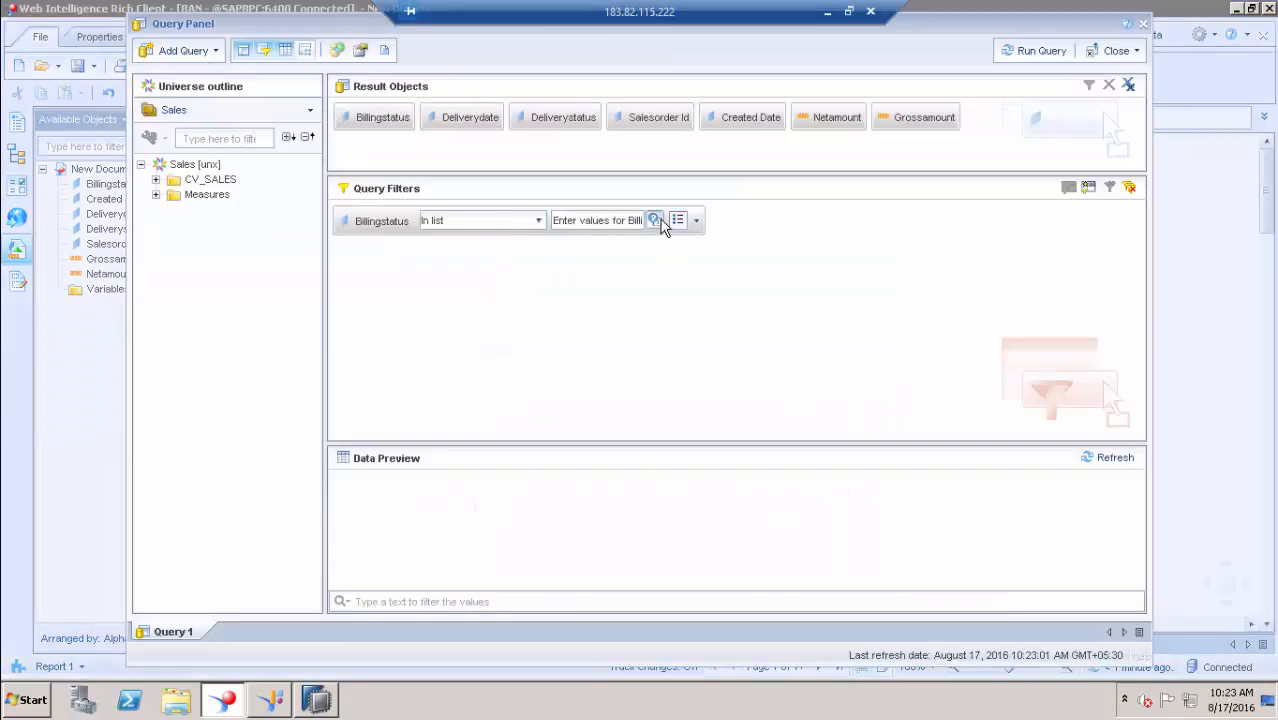
{"action": "left_click", "coordinate": [655, 220]}
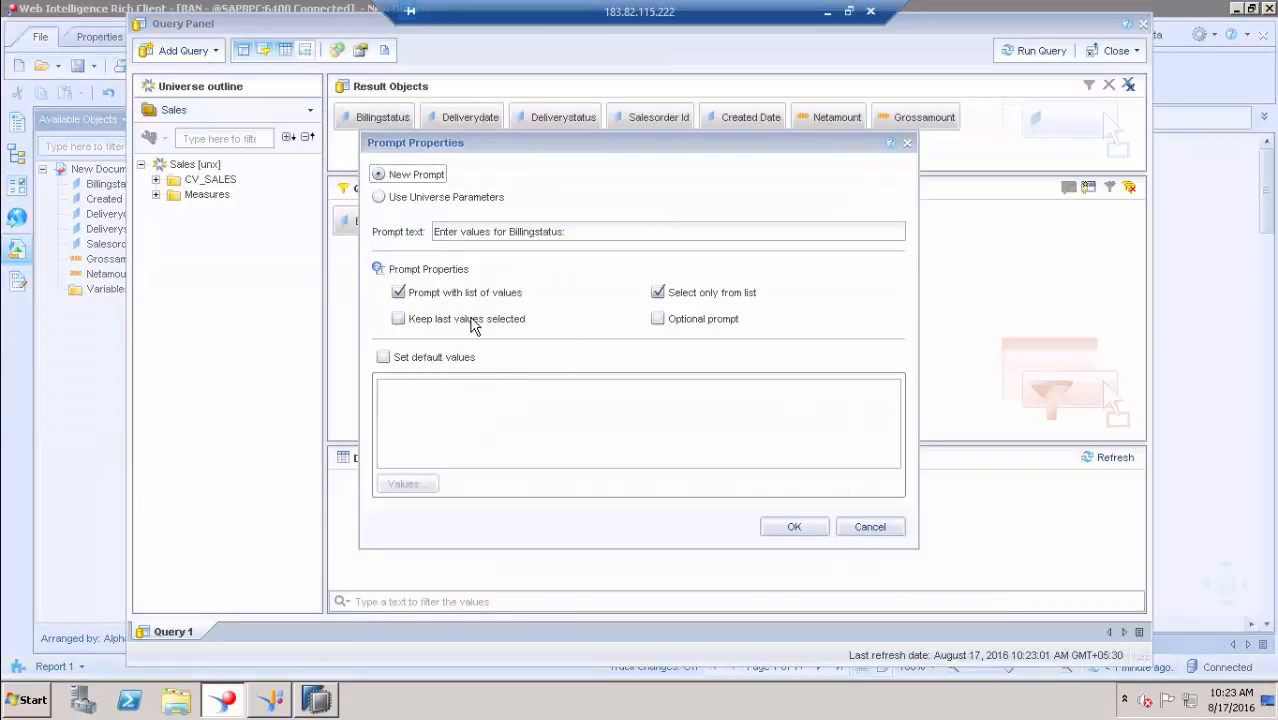
{"action": "left_click", "coordinate": [658, 319]}
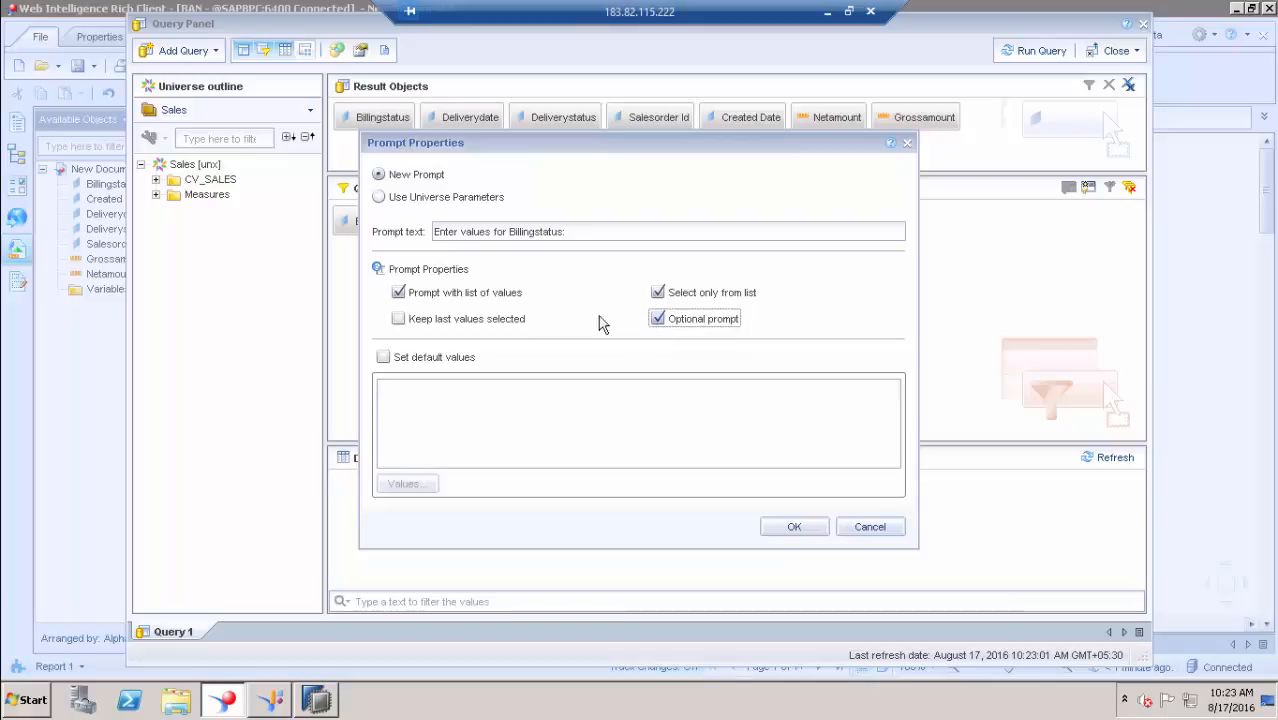
{"action": "left_click", "coordinate": [660, 321]}
{"action": "left_click", "coordinate": [790, 527]}
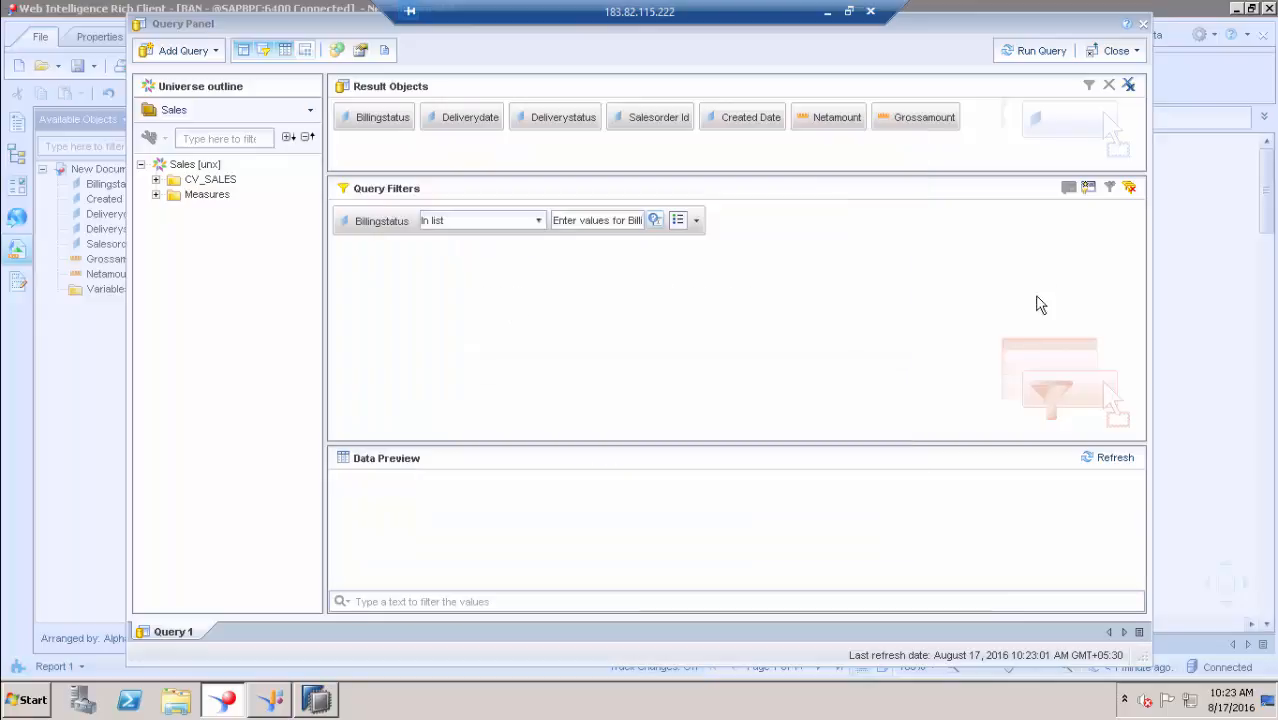
- Refresh the data preview to check the required Billingstatus prompt, select the value I, and cancel
{"action": "left_click", "coordinate": [1108, 457]}
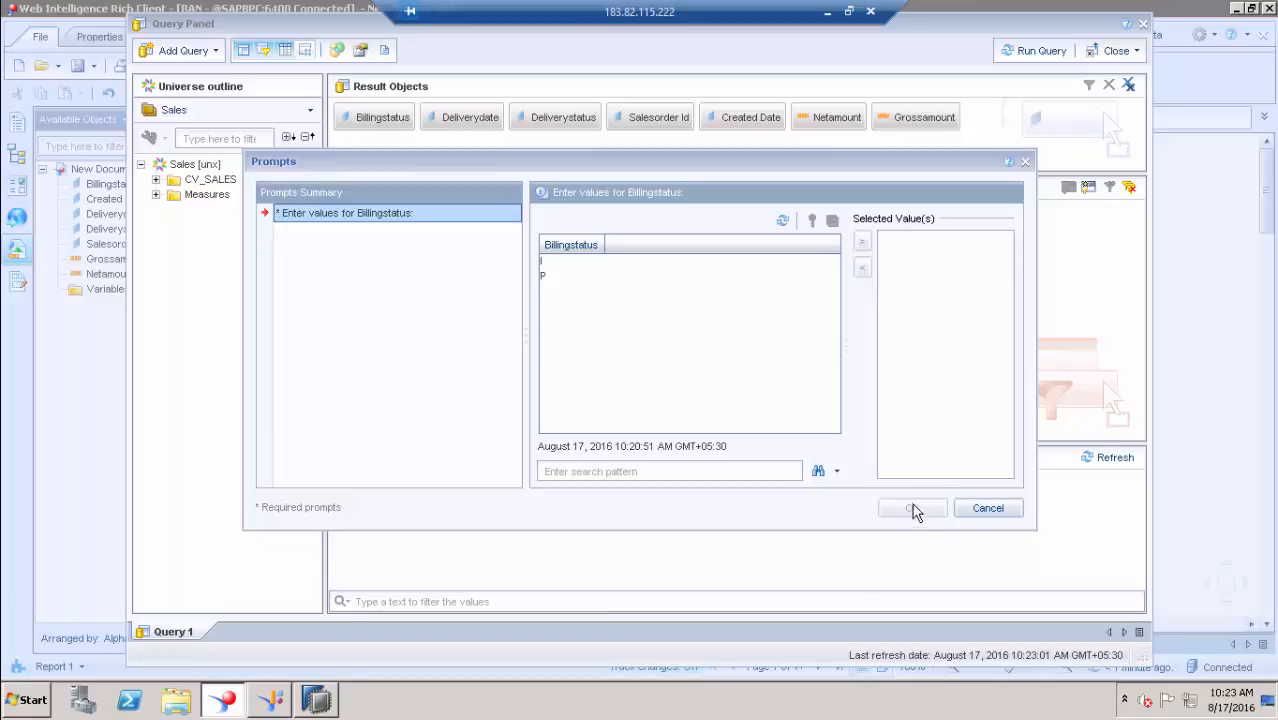
{"action": "double_click", "coordinate": [542, 260]}
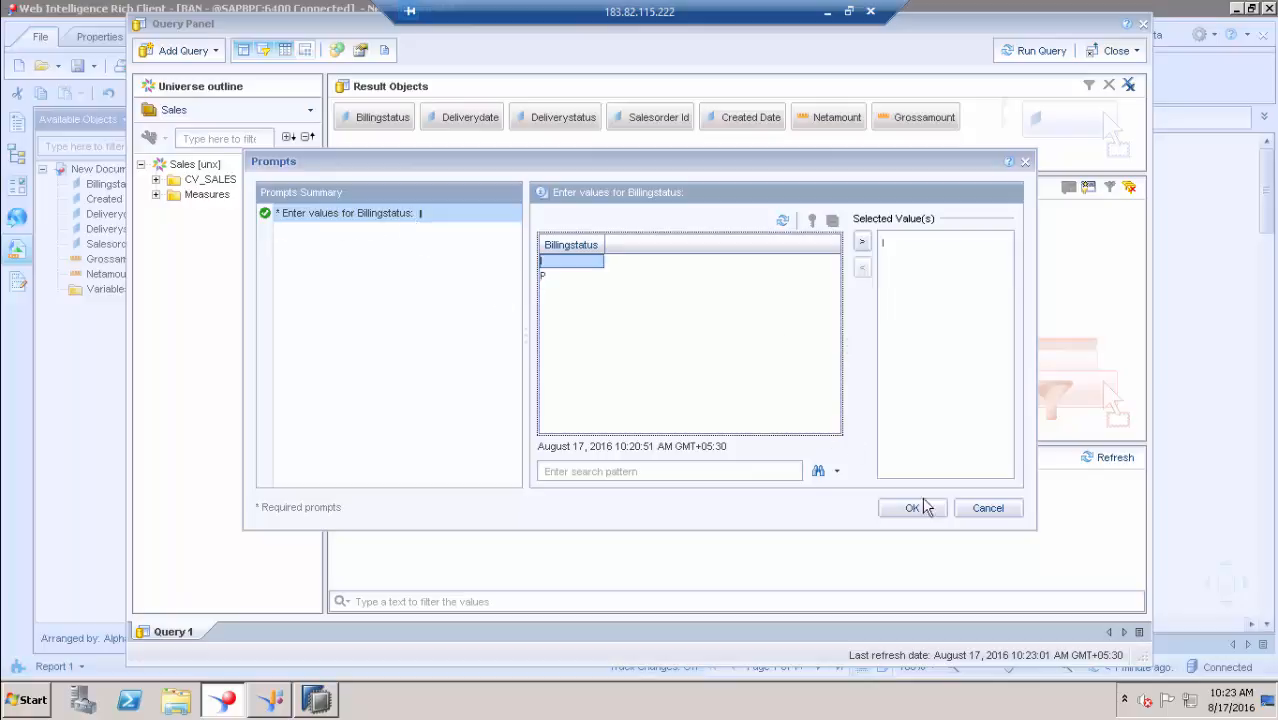
{"action": "left_click", "coordinate": [990, 510]}
- Make the Billingstatus prompt optional, and refresh the data preview to check the prompt before cancelling it
{"action": "left_click", "coordinate": [652, 221]}
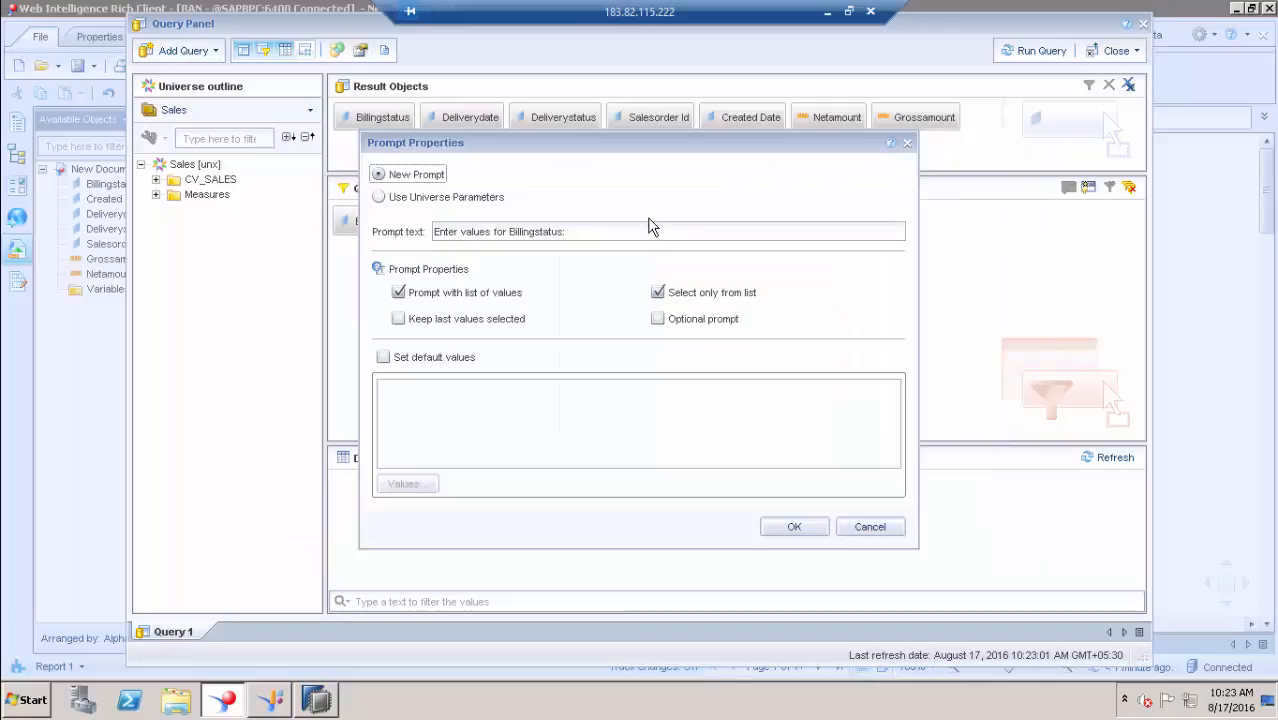
{"action": "left_click", "coordinate": [657, 319]}
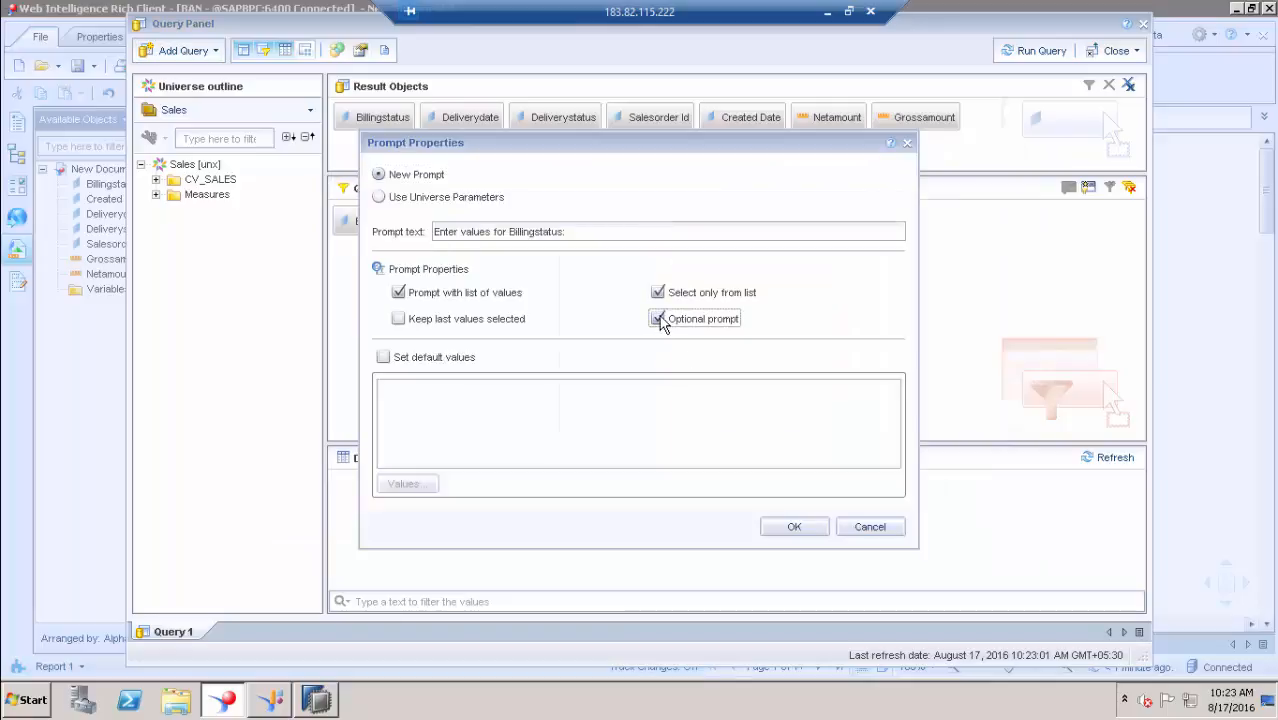
{"action": "left_click", "coordinate": [795, 527]}
{"action": "left_click", "coordinate": [1108, 457]}
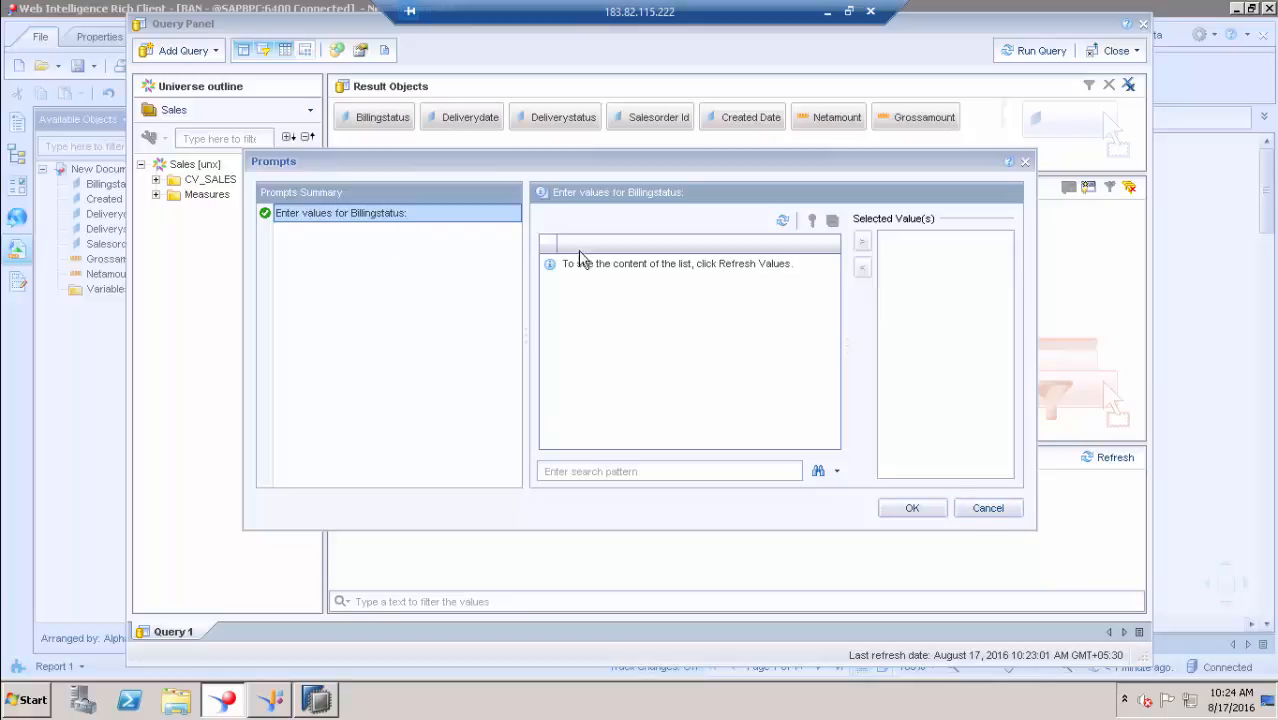
{"action": "left_click", "coordinate": [975, 508]}
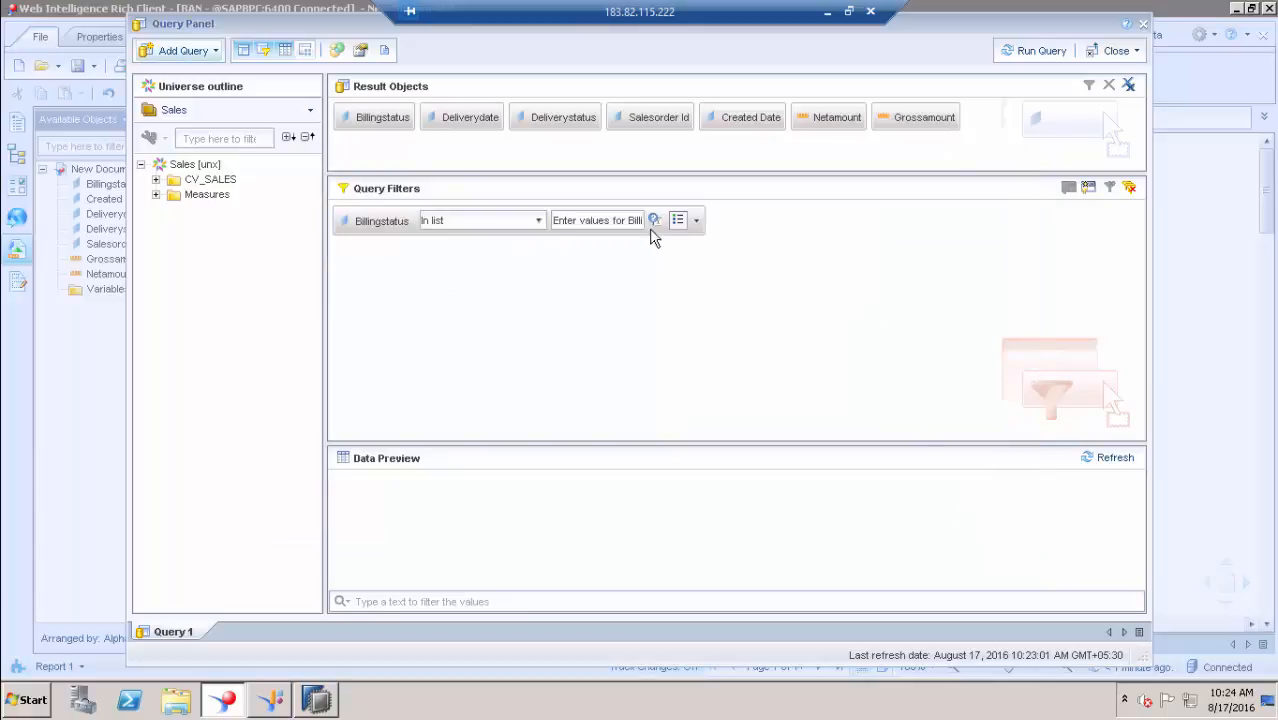
- Set P as the default value of the Billingstatus prompt, and check it by refreshing the data preview before cancelling
{"action": "left_click", "coordinate": [653, 221]}
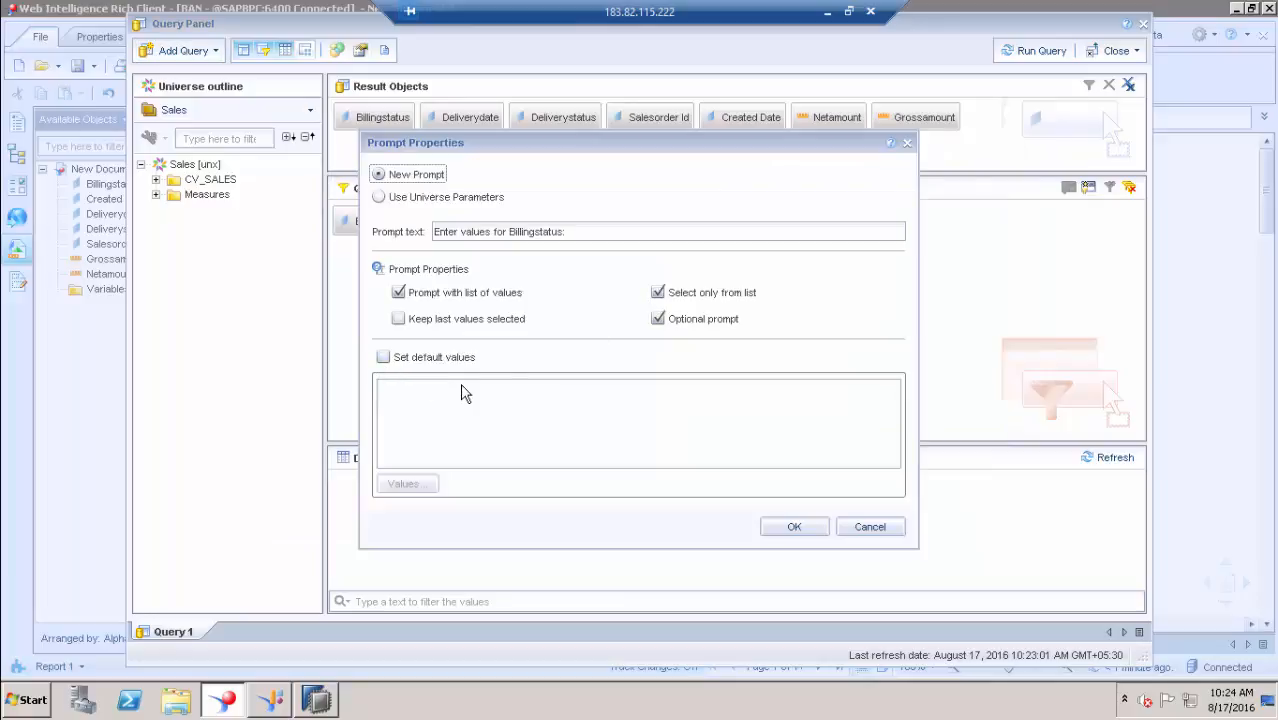
{"action": "left_click", "coordinate": [384, 358]}
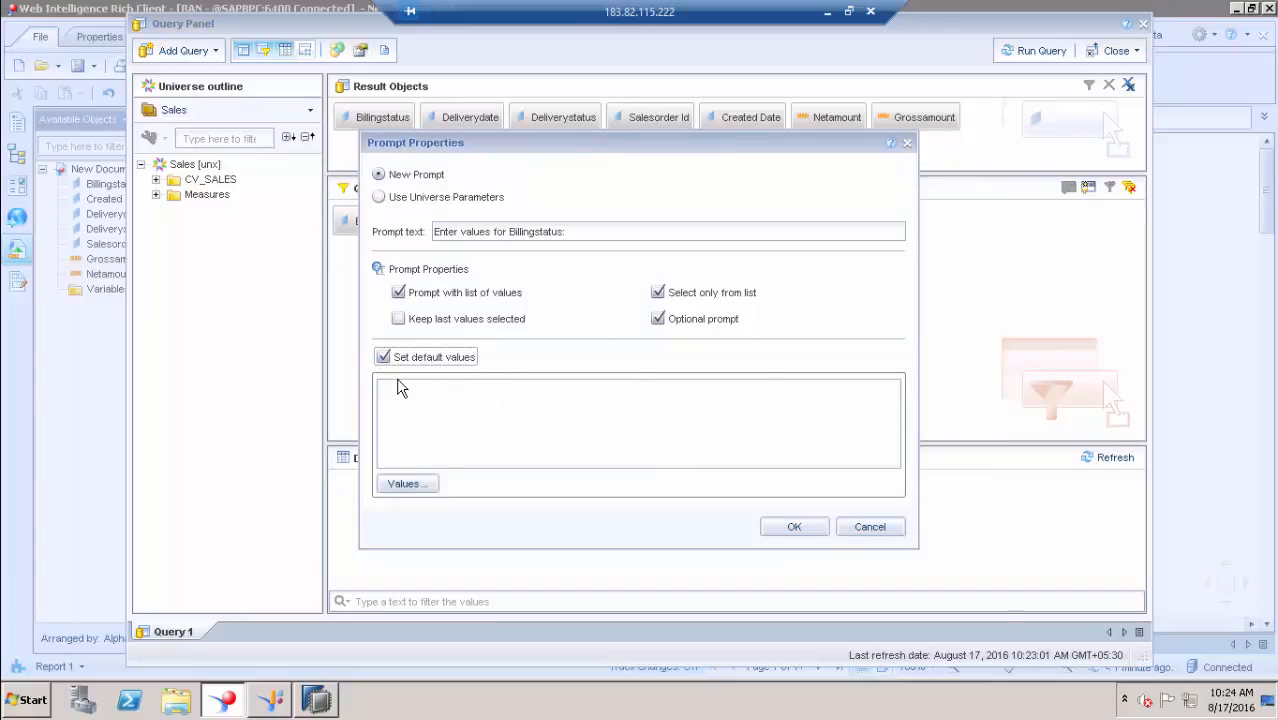
{"action": "left_click", "coordinate": [410, 484]}
{"action": "left_click", "coordinate": [394, 234]}
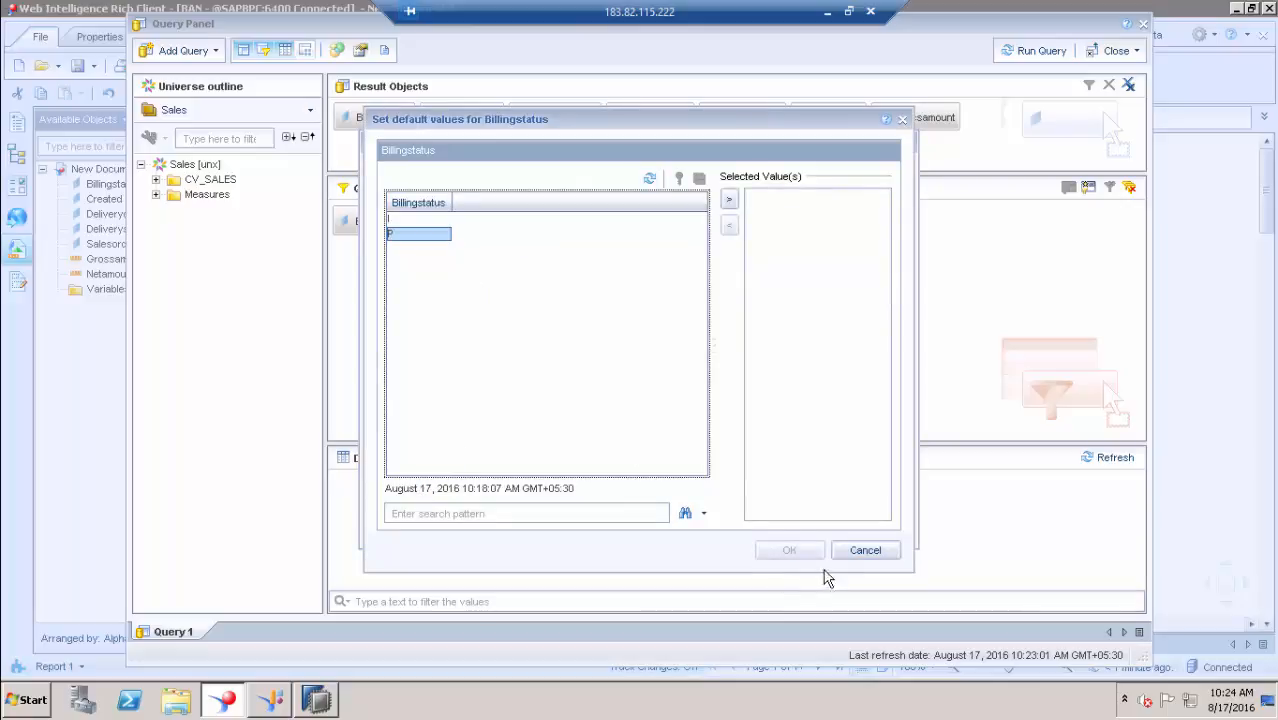
{"action": "left_click", "coordinate": [728, 200]}
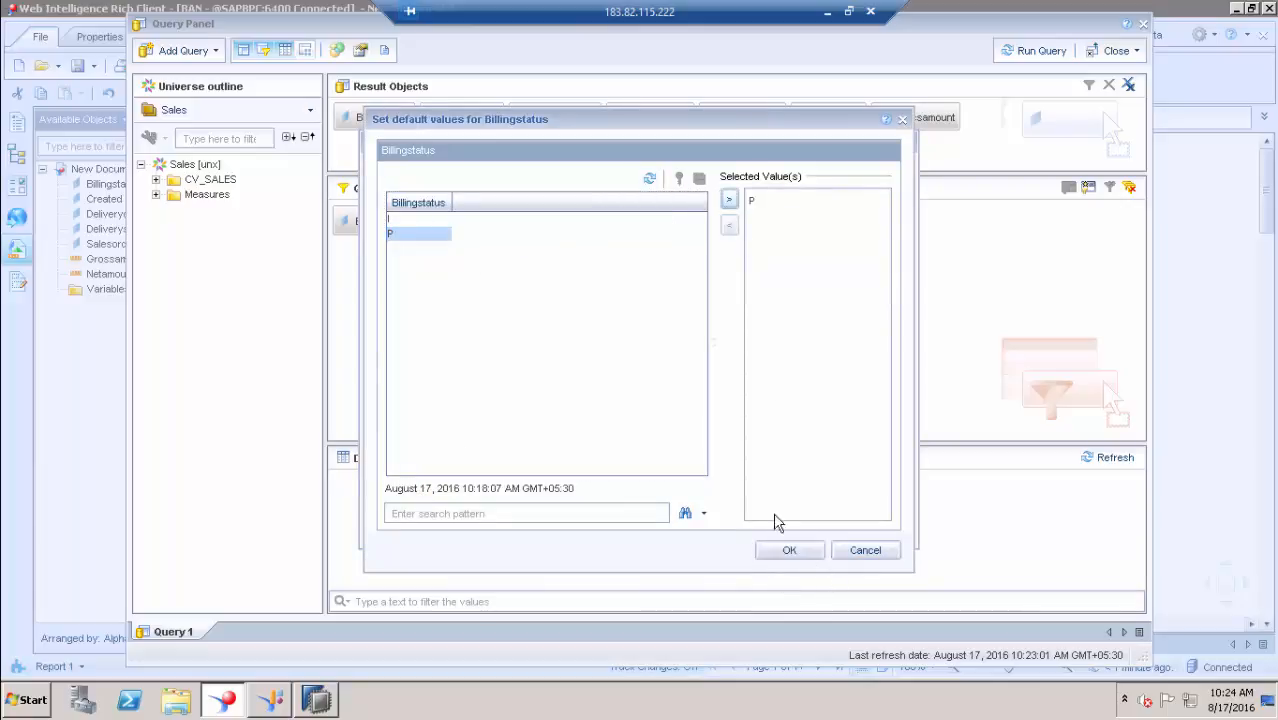
{"action": "left_click", "coordinate": [801, 546]}
{"action": "left_click", "coordinate": [796, 528]}
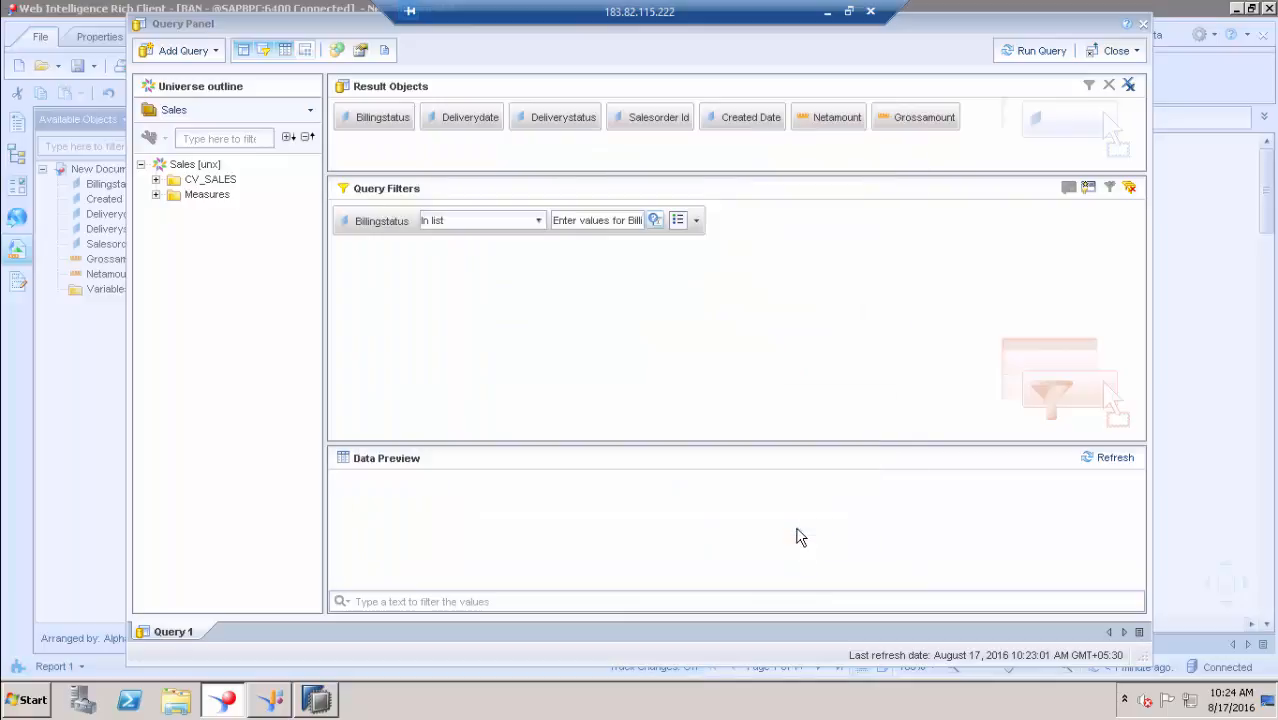
{"action": "left_click", "coordinate": [1108, 458]}
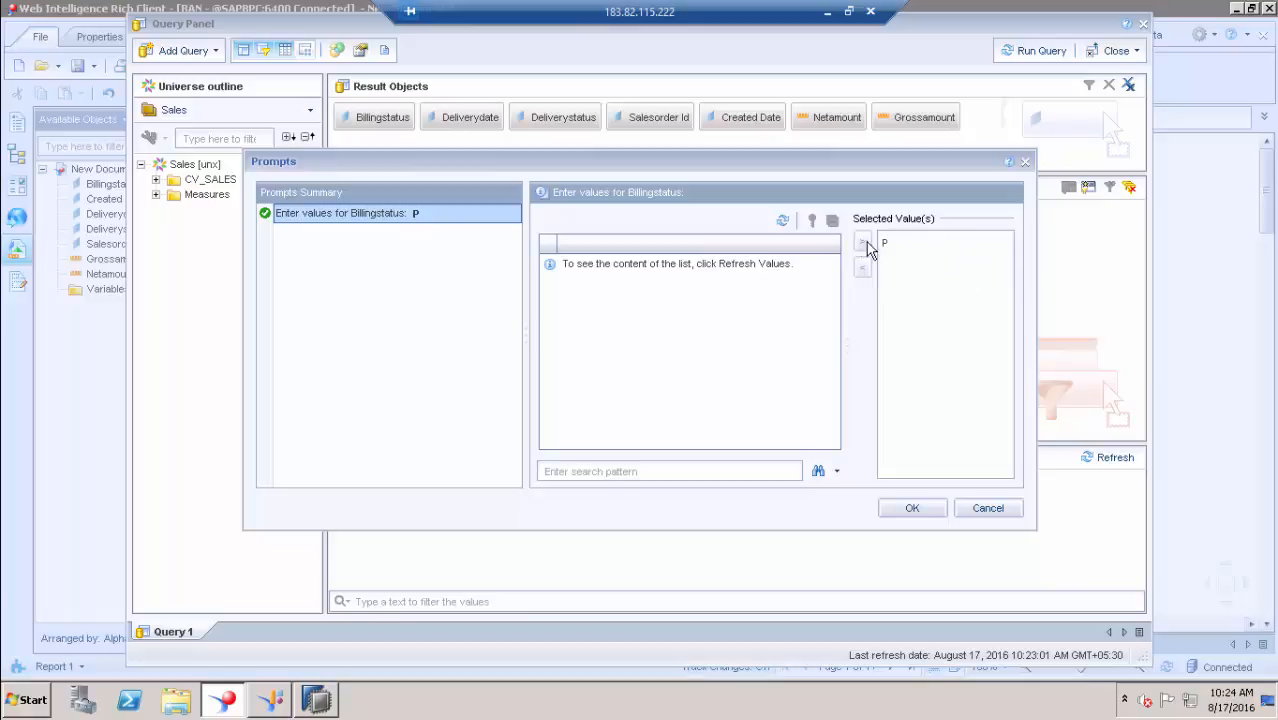
{"action": "left_click", "coordinate": [987, 508]}
- Examine the universe parameters available for the Billingstatus prompt and close its properties without applying anything
{"action": "left_click", "coordinate": [652, 220]}
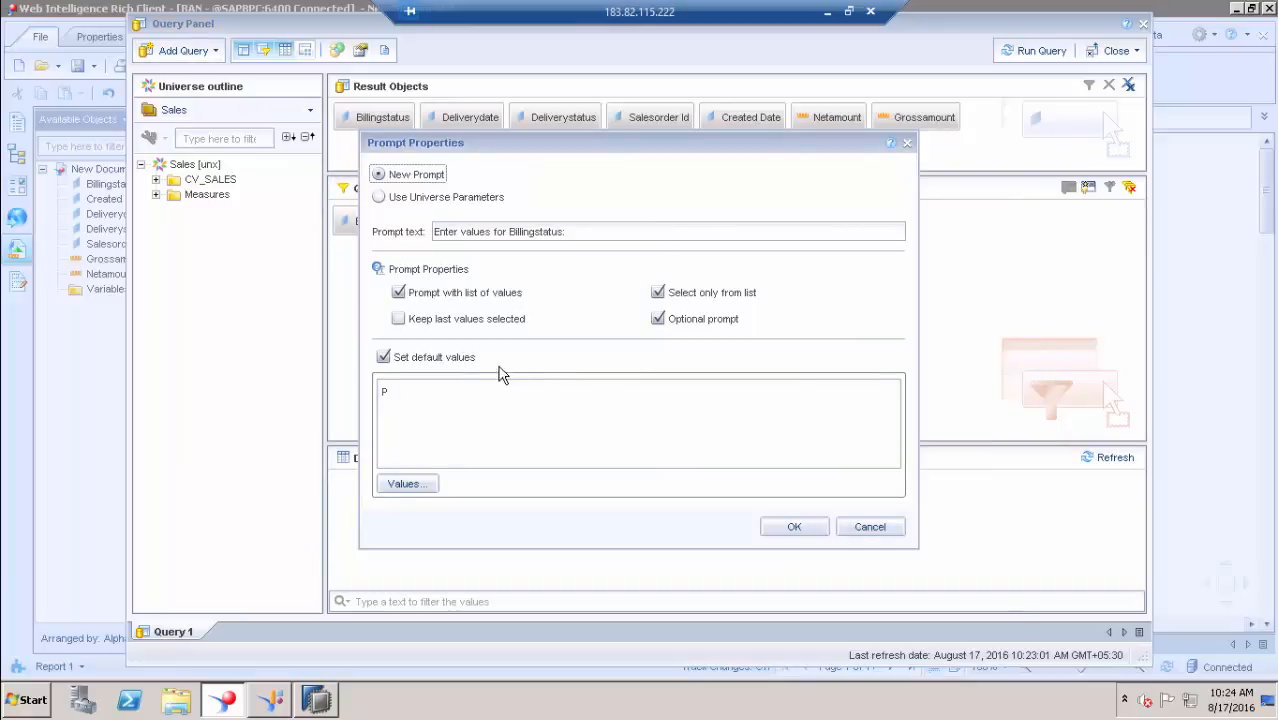
{"action": "left_click", "coordinate": [379, 197]}
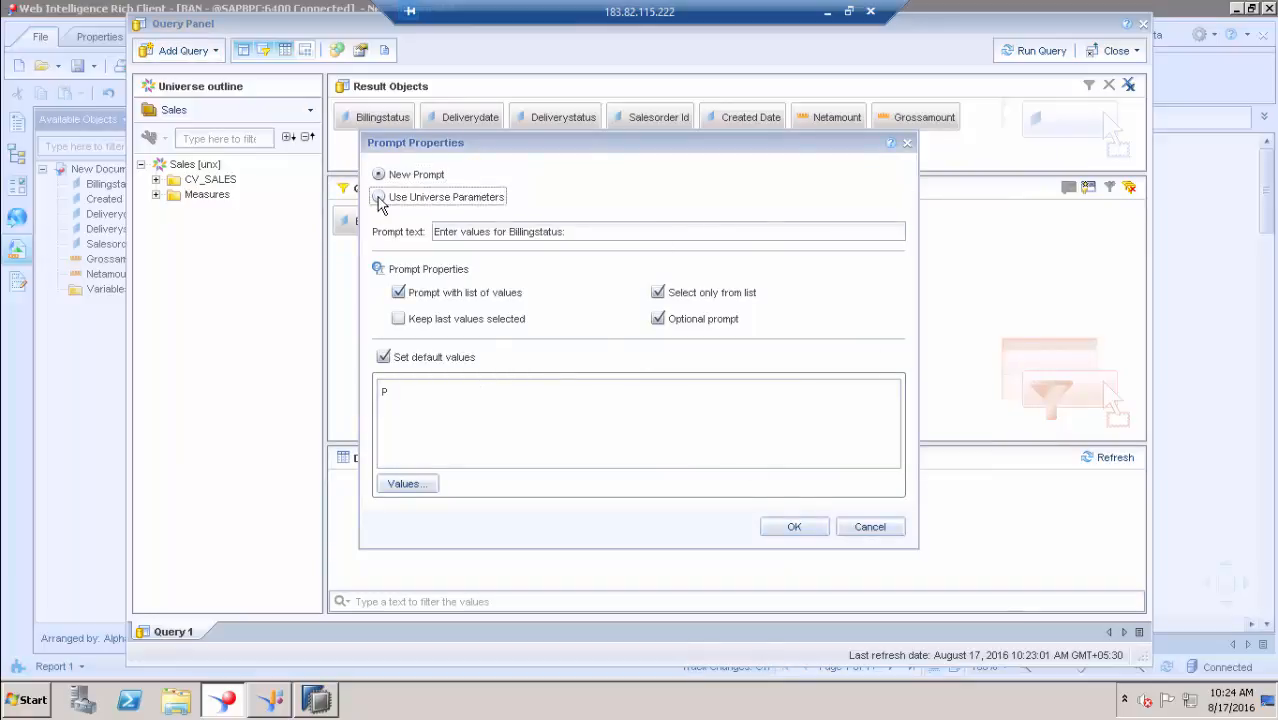
{"action": "left_click", "coordinate": [397, 246]}
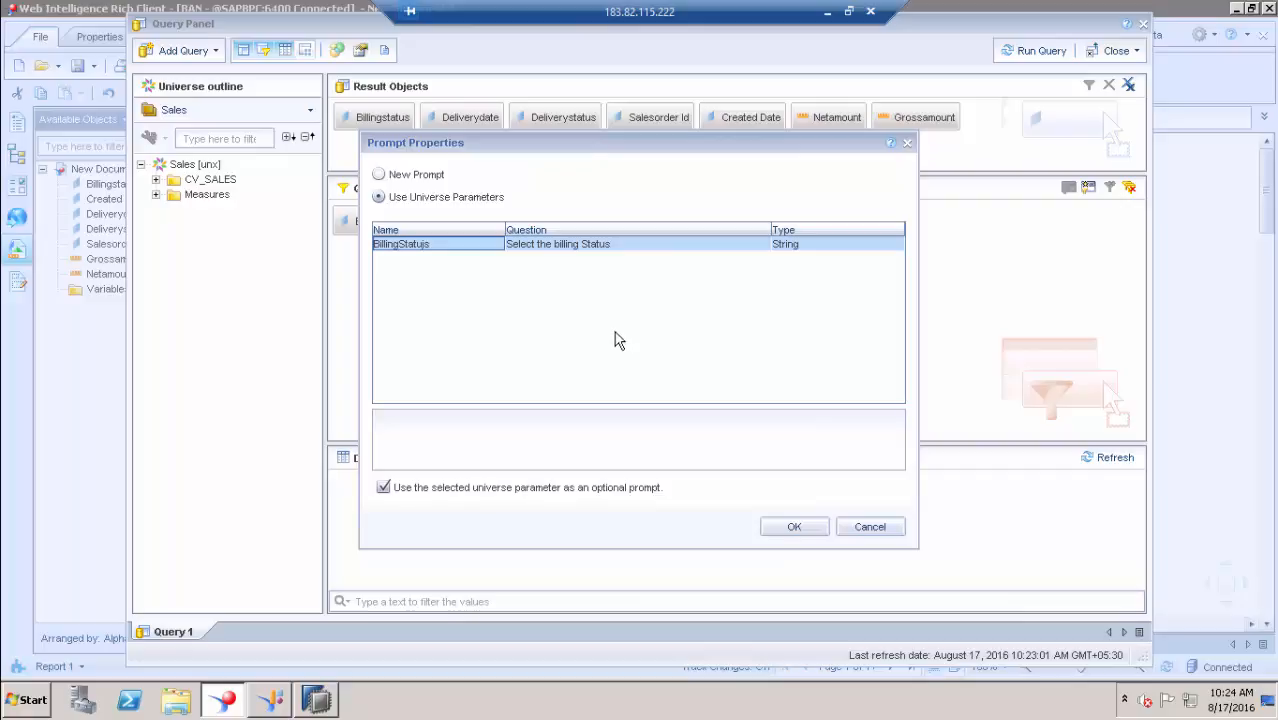
{"action": "left_click", "coordinate": [870, 527]}
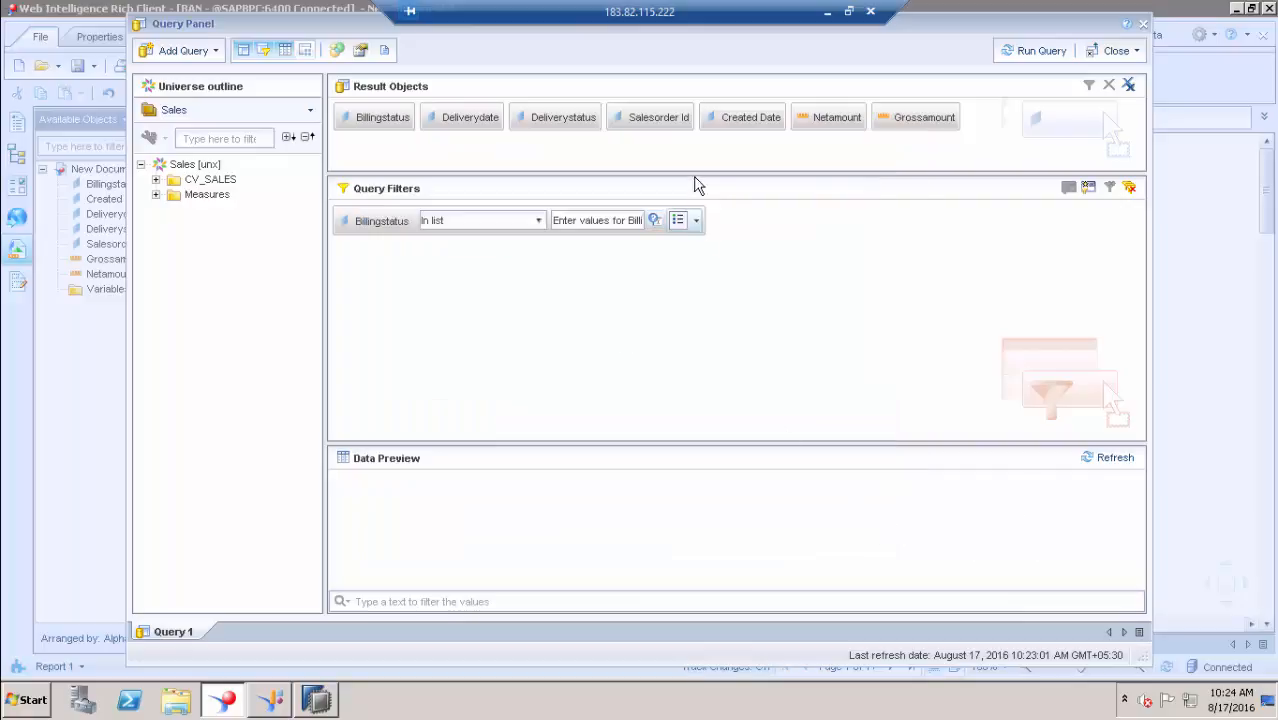
- Review the Billingstatus filter's operand types and expand the CV_SALES and Measures folders in the universe outline
{"action": "left_click", "coordinate": [696, 220]}
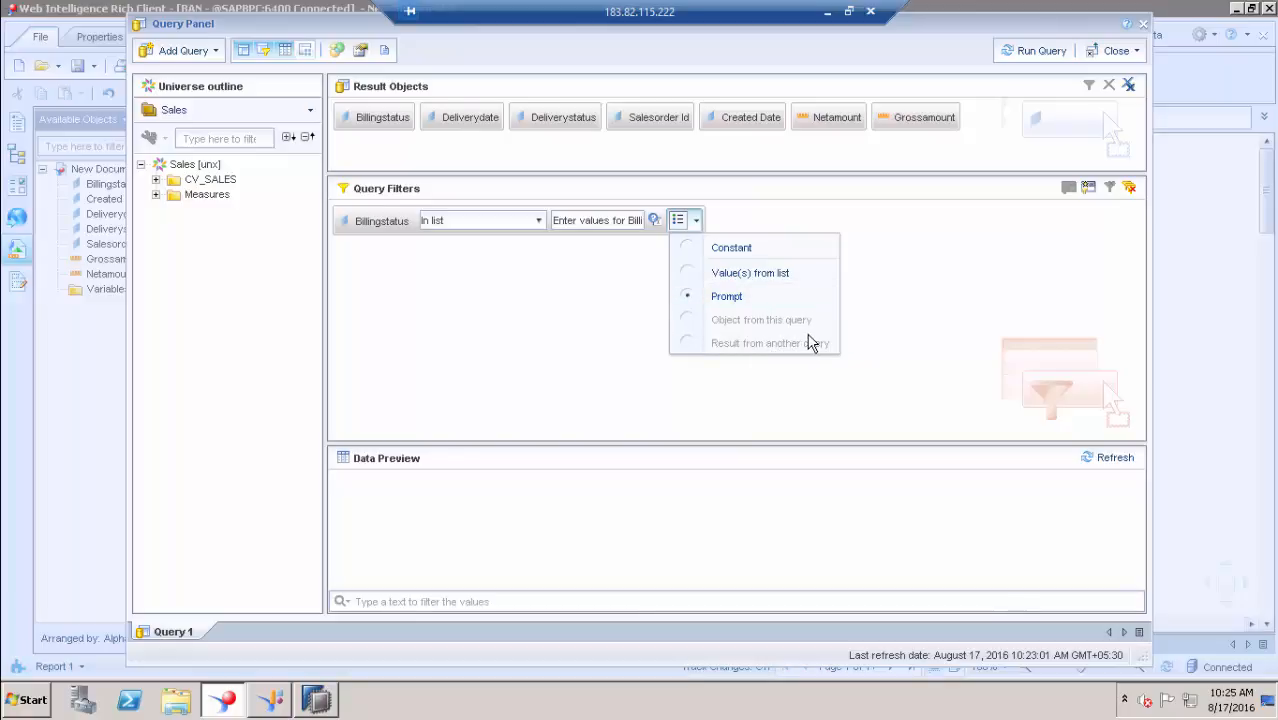
{"action": "left_click", "coordinate": [157, 180]}
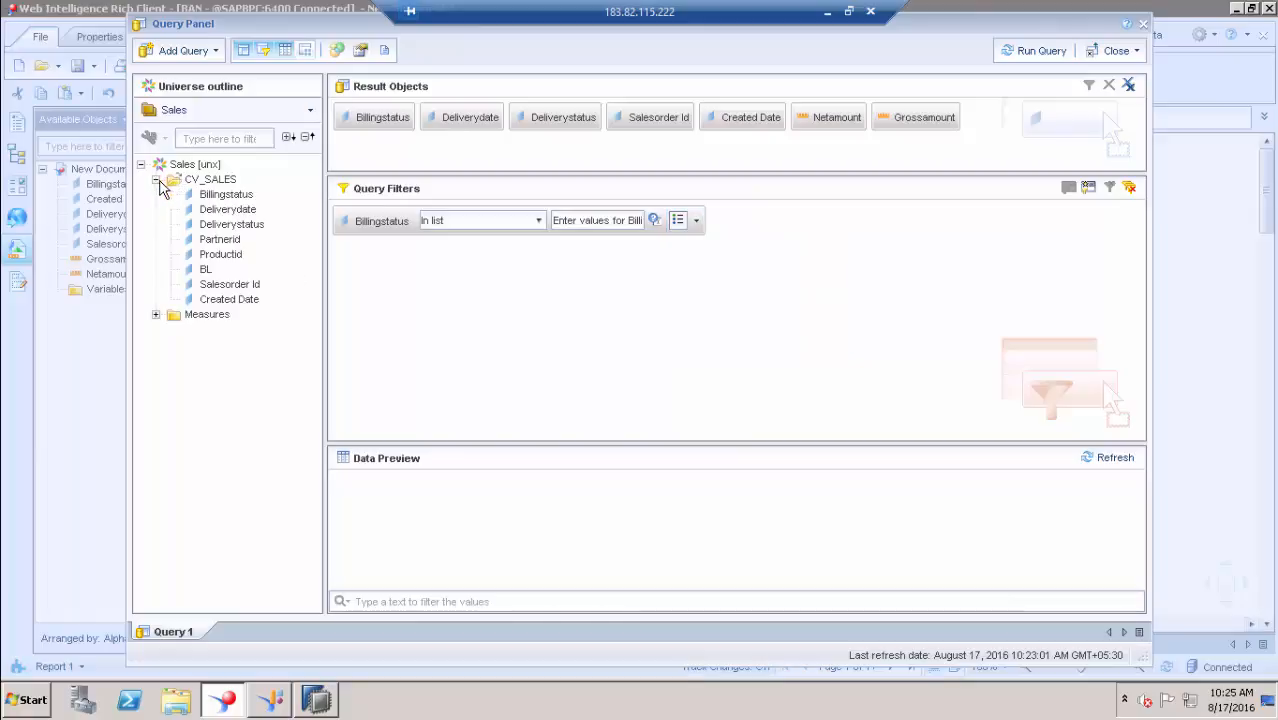
{"action": "left_click", "coordinate": [157, 315]}
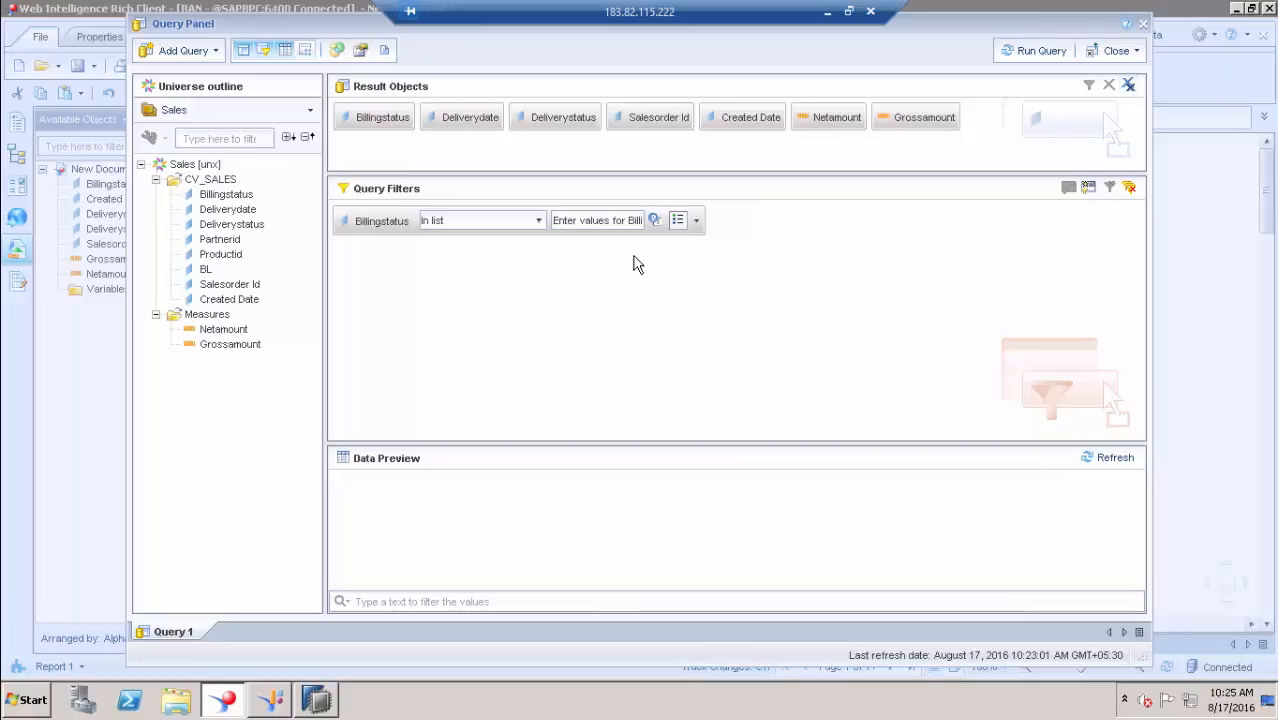
{"action": "left_click", "coordinate": [697, 221]}
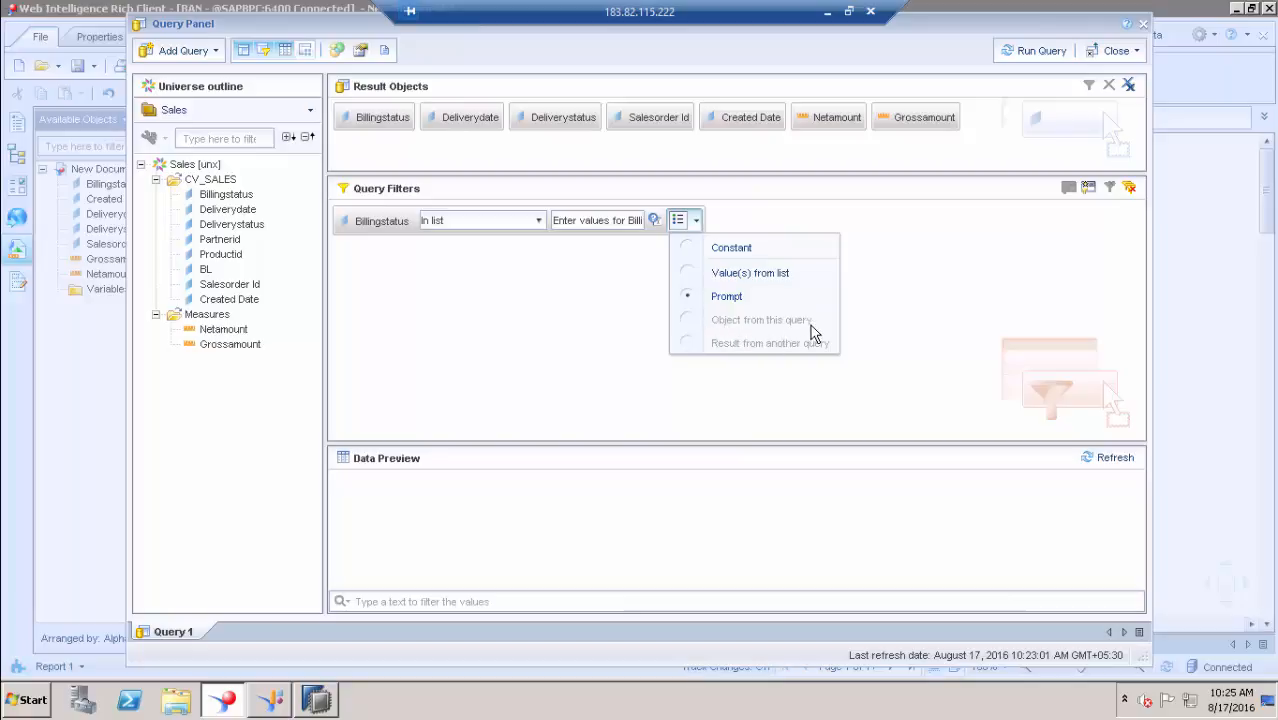
- Set the Billingstatus filter's operator to Equal to and compare it with the Billingstatus object from this query
{"action": "left_click", "coordinate": [539, 220]}
{"action": "left_click", "coordinate": [540, 221]}
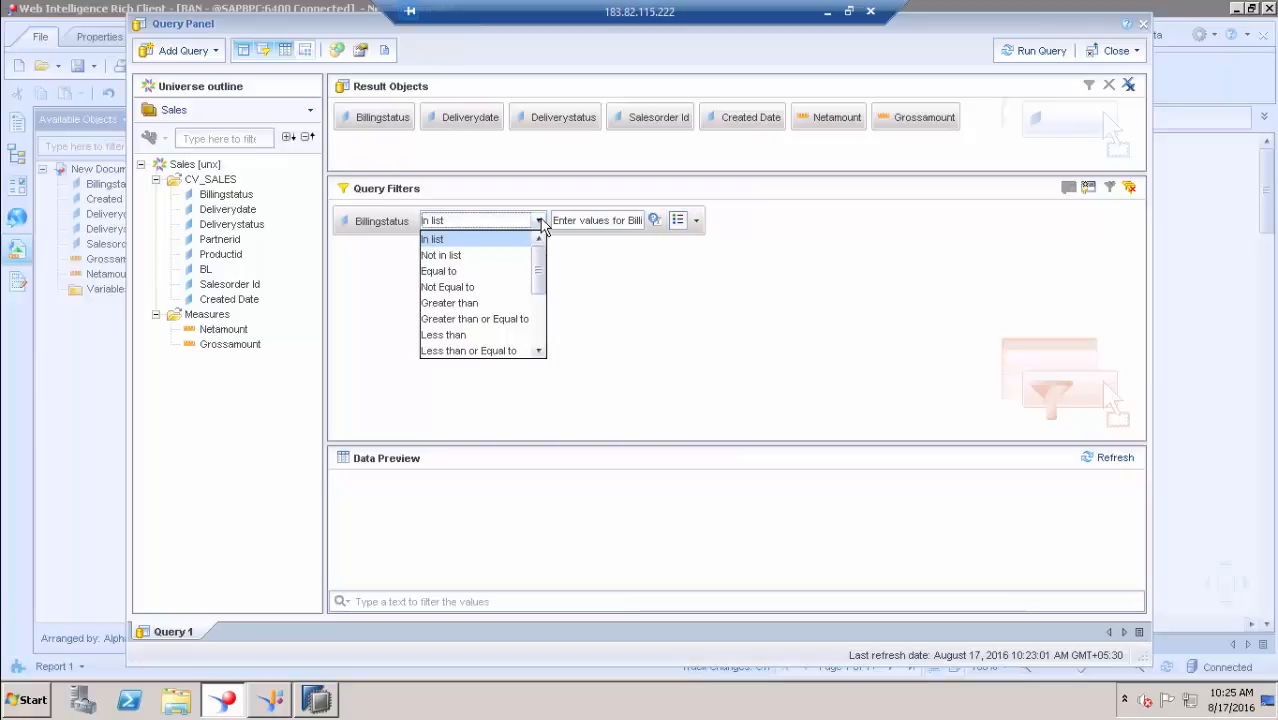
{"action": "left_click", "coordinate": [432, 272]}
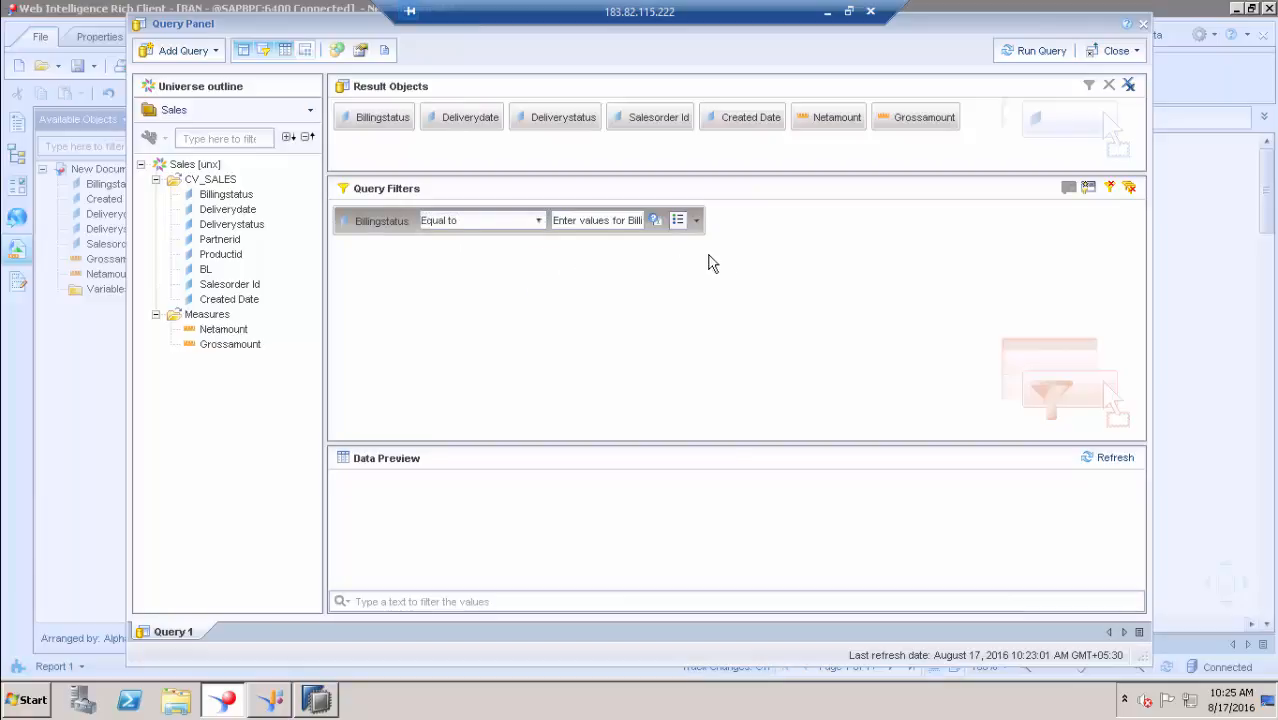
{"action": "left_click", "coordinate": [697, 220]}
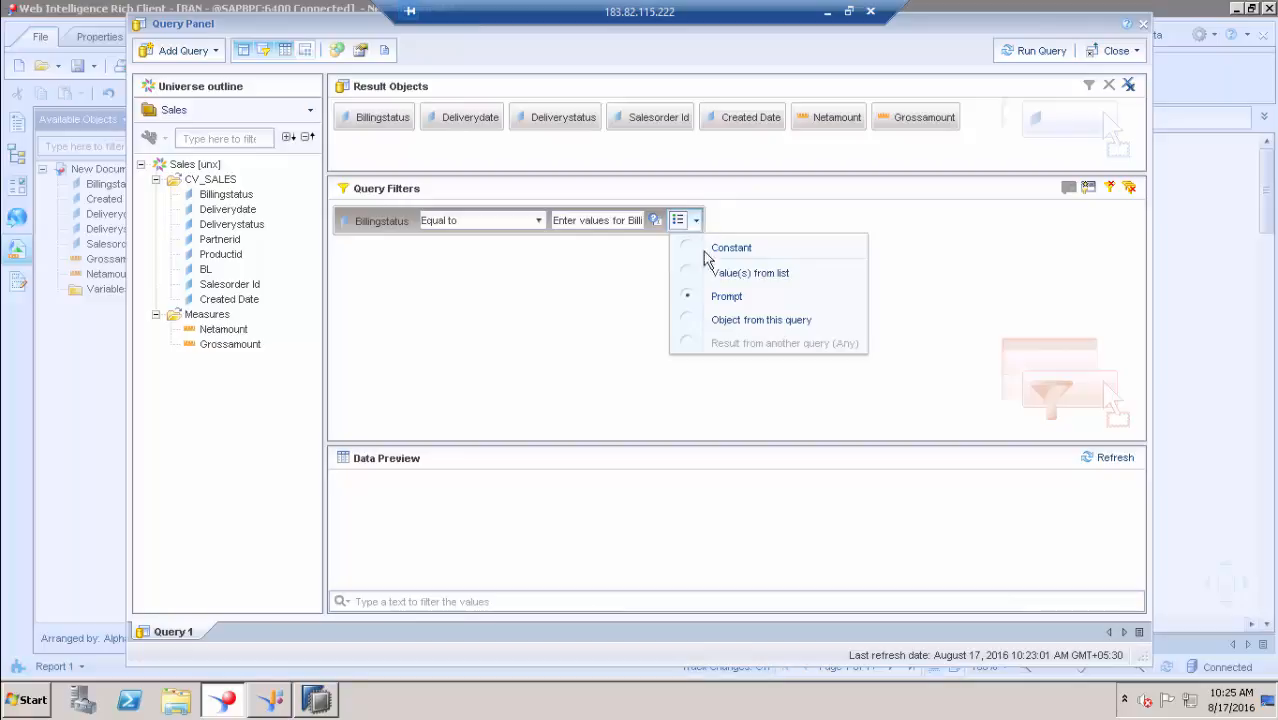
{"action": "left_click", "coordinate": [752, 320]}
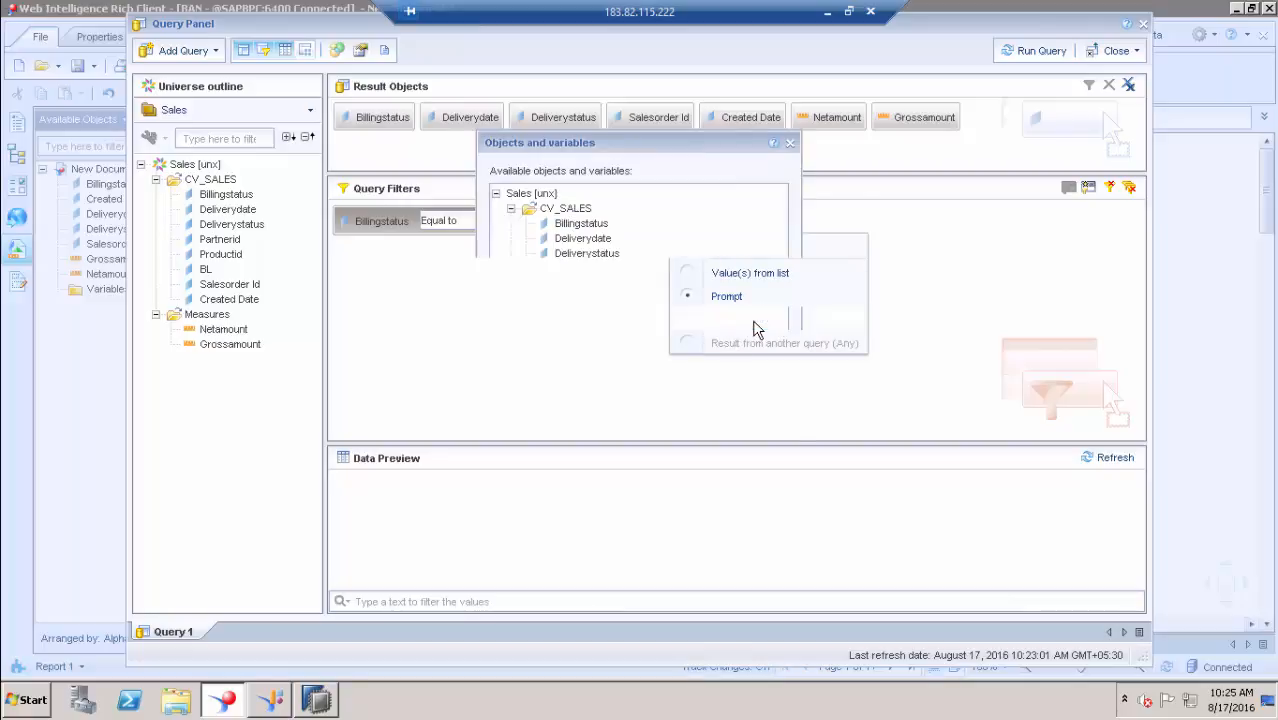
{"action": "left_click", "coordinate": [585, 224]}
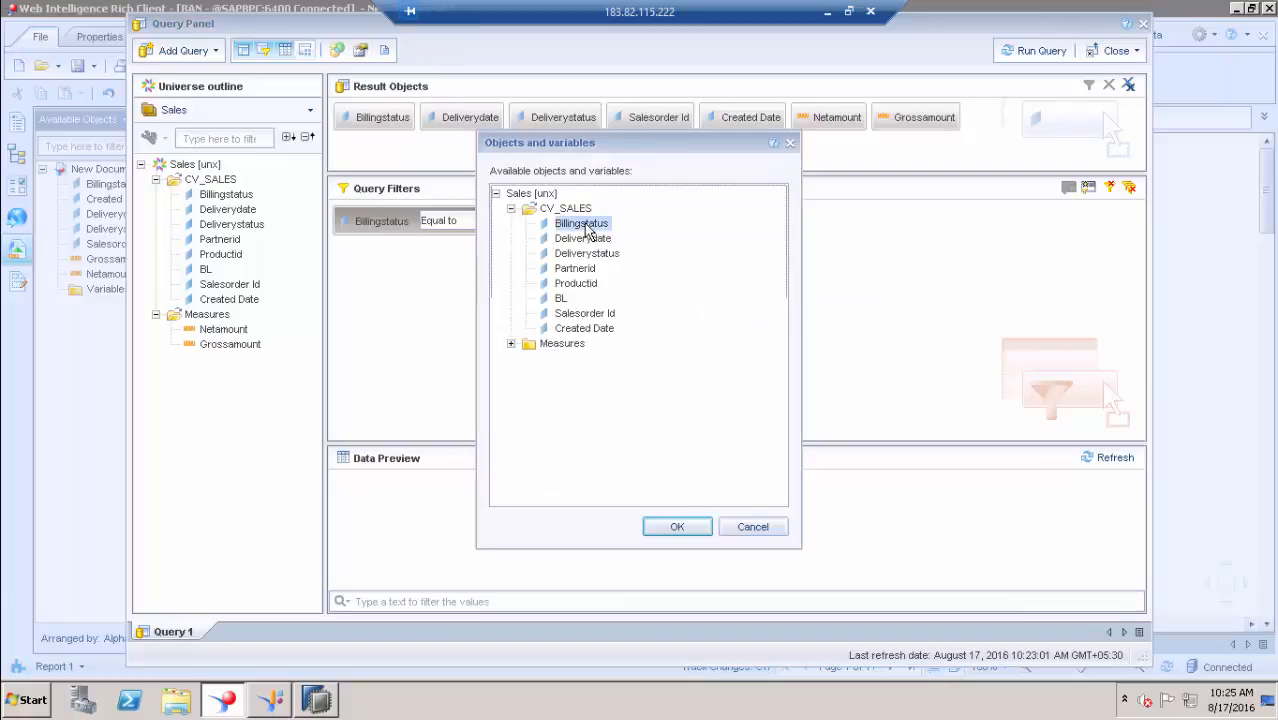
{"action": "left_click", "coordinate": [677, 527]}
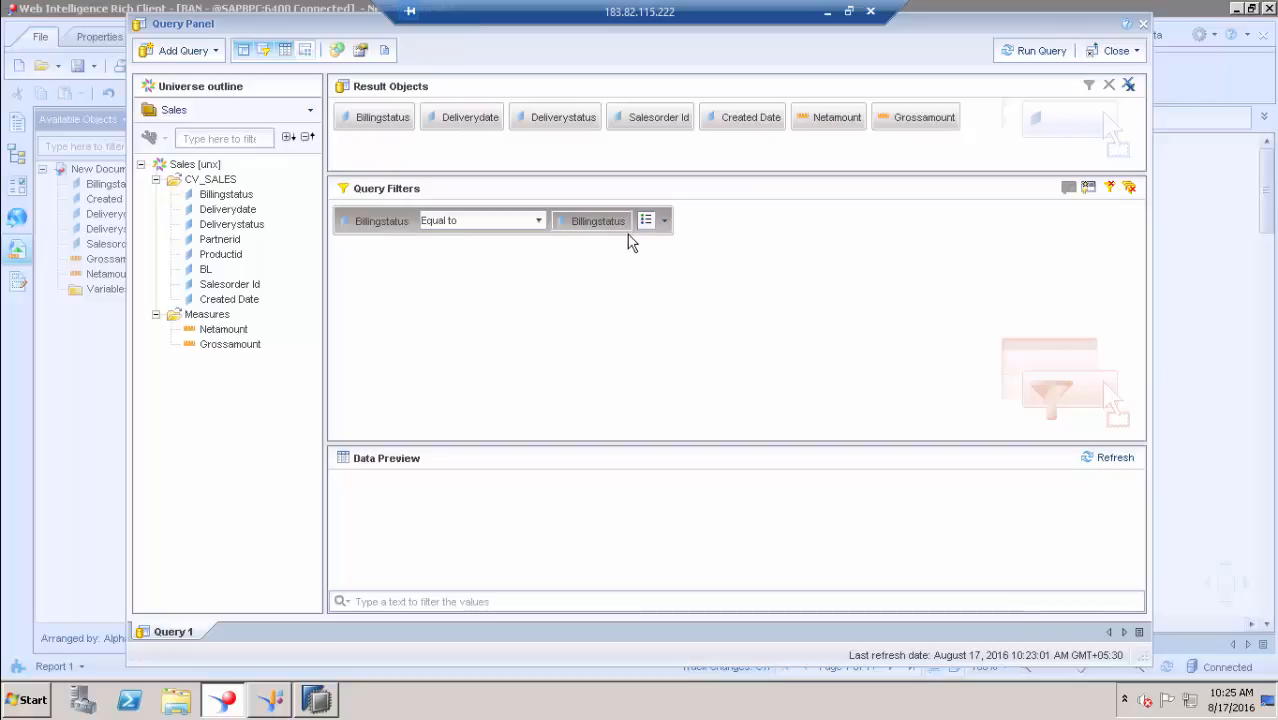
- Add a second query on the Sales.unx universe in the AABR folder and switch its universe outline to Billing
{"action": "left_click", "coordinate": [665, 220]}
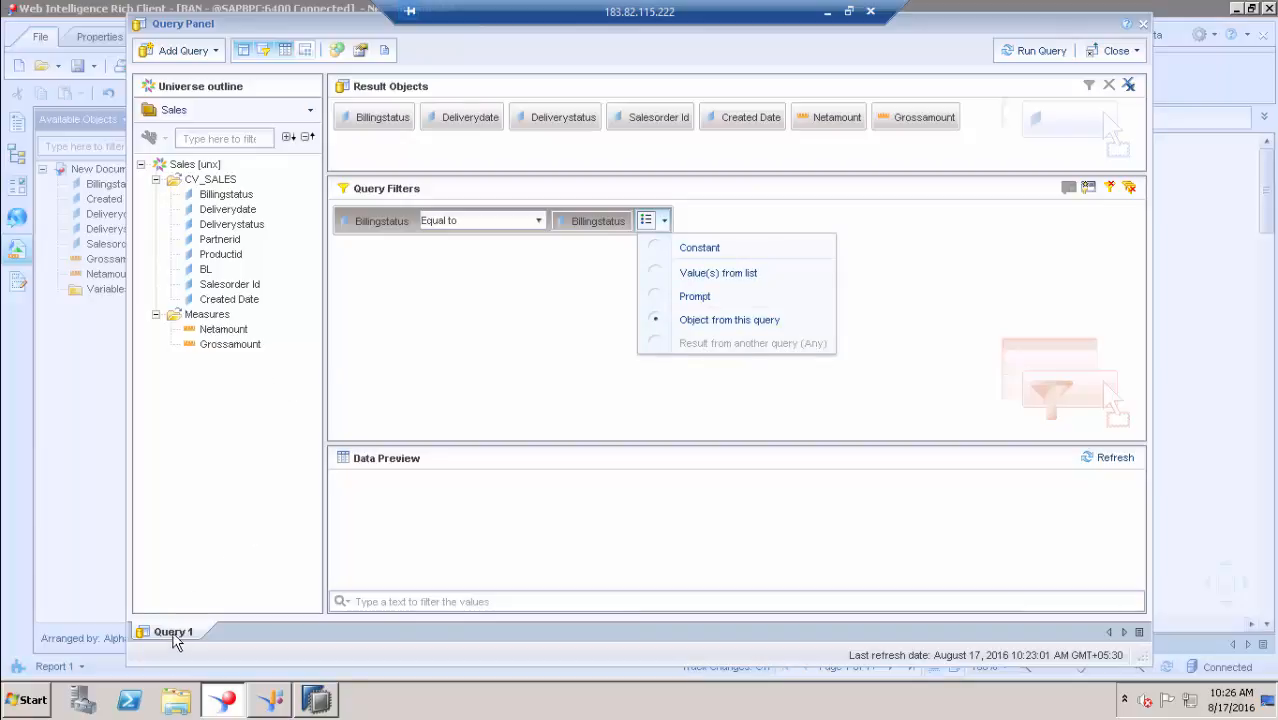
{"action": "left_click", "coordinate": [192, 58]}
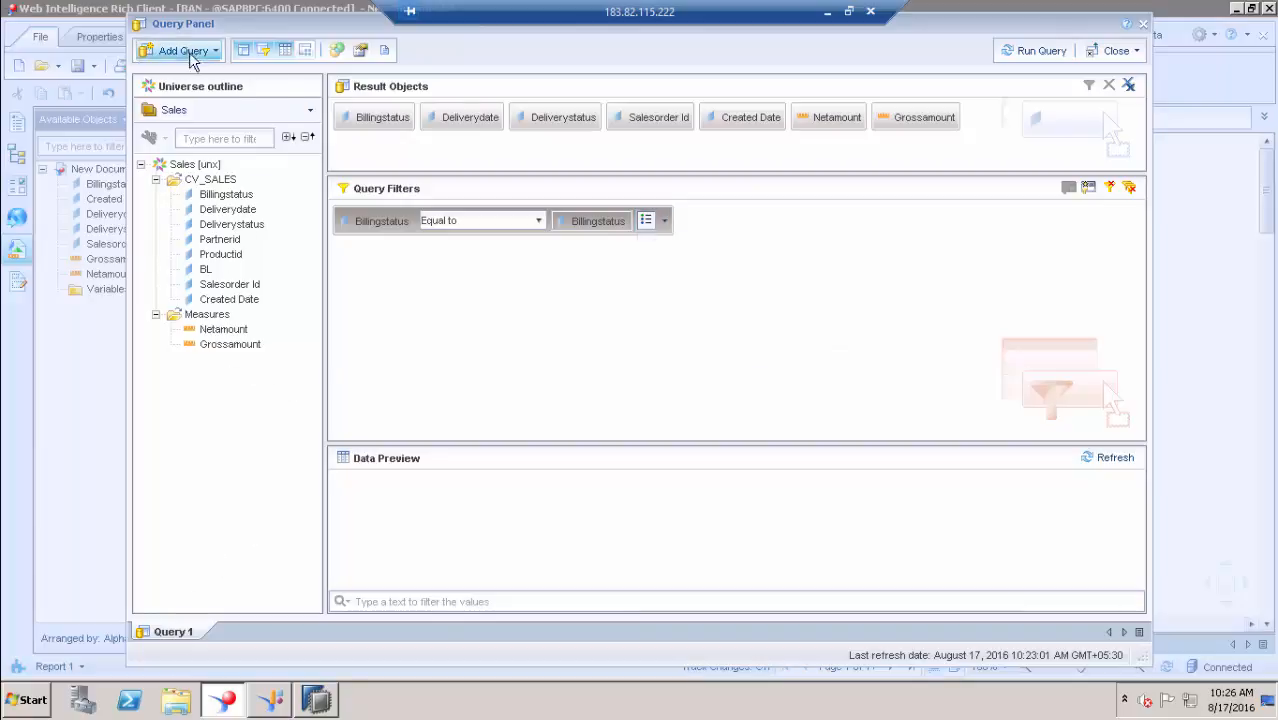
{"action": "left_click", "coordinate": [190, 56]}
{"action": "left_click", "coordinate": [204, 80]}
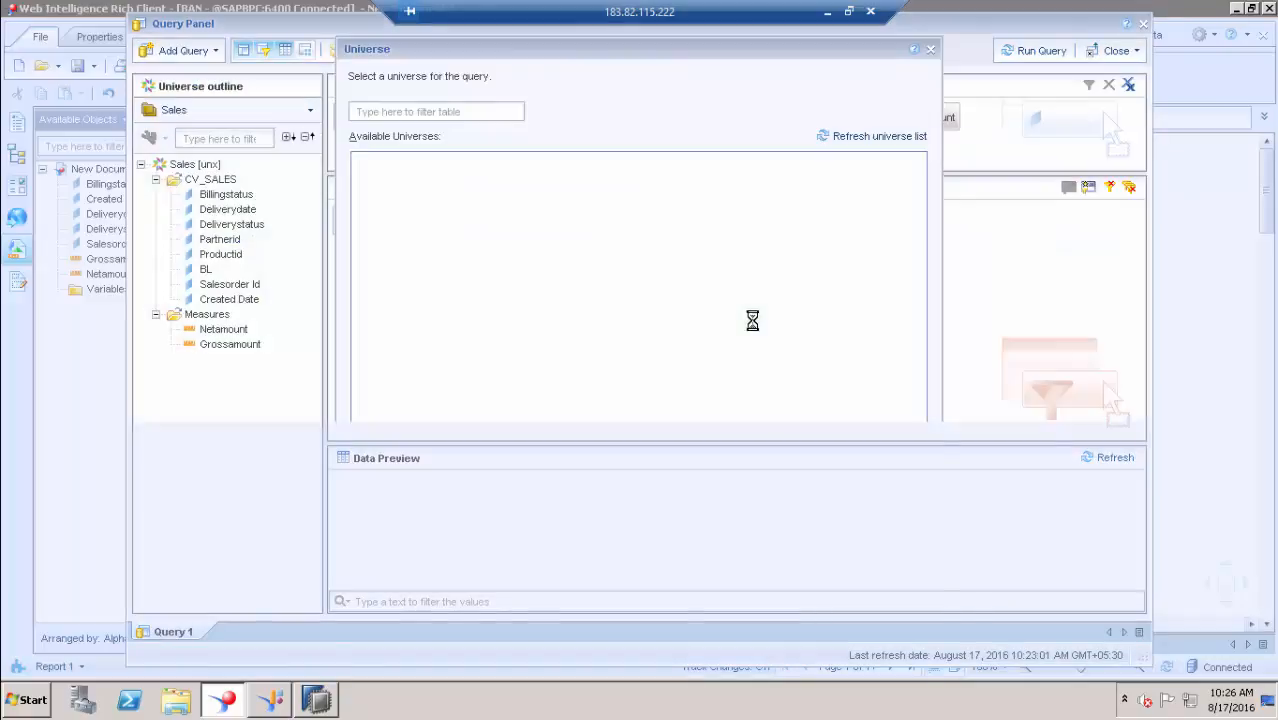
{"action": "left_click", "coordinate": [401, 111]}
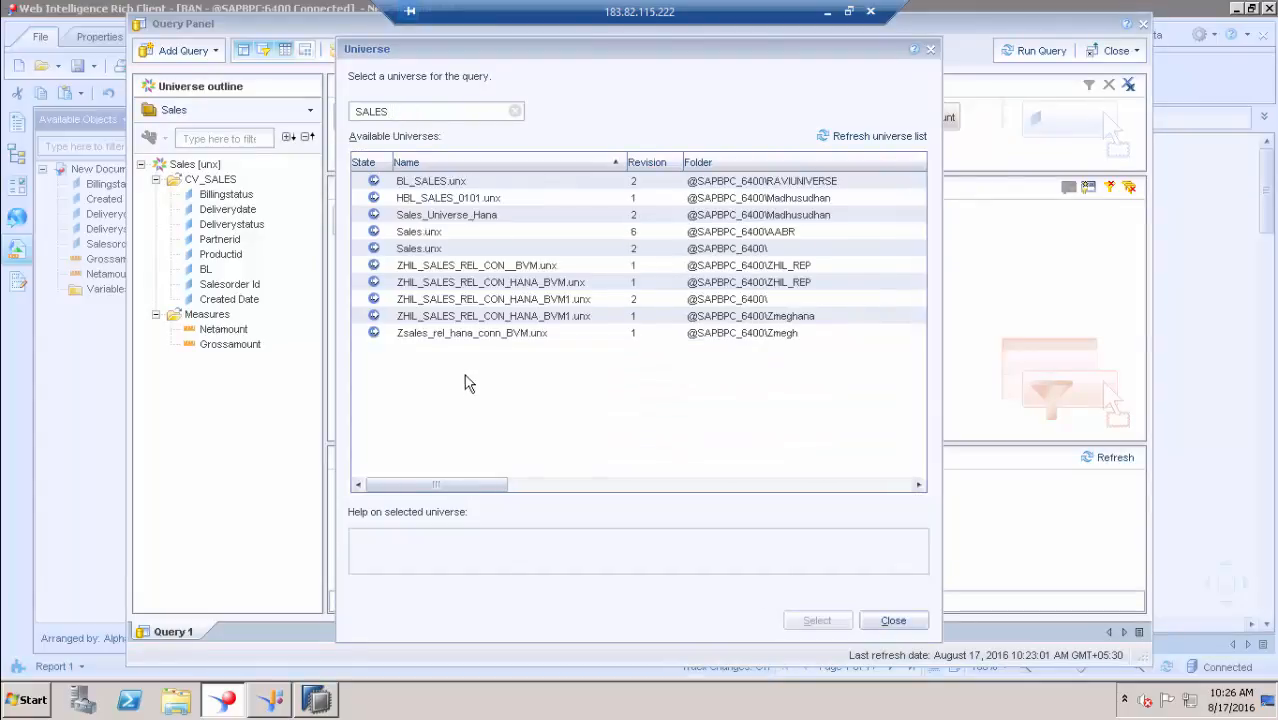
{"action": "left_click", "coordinate": [428, 235]}
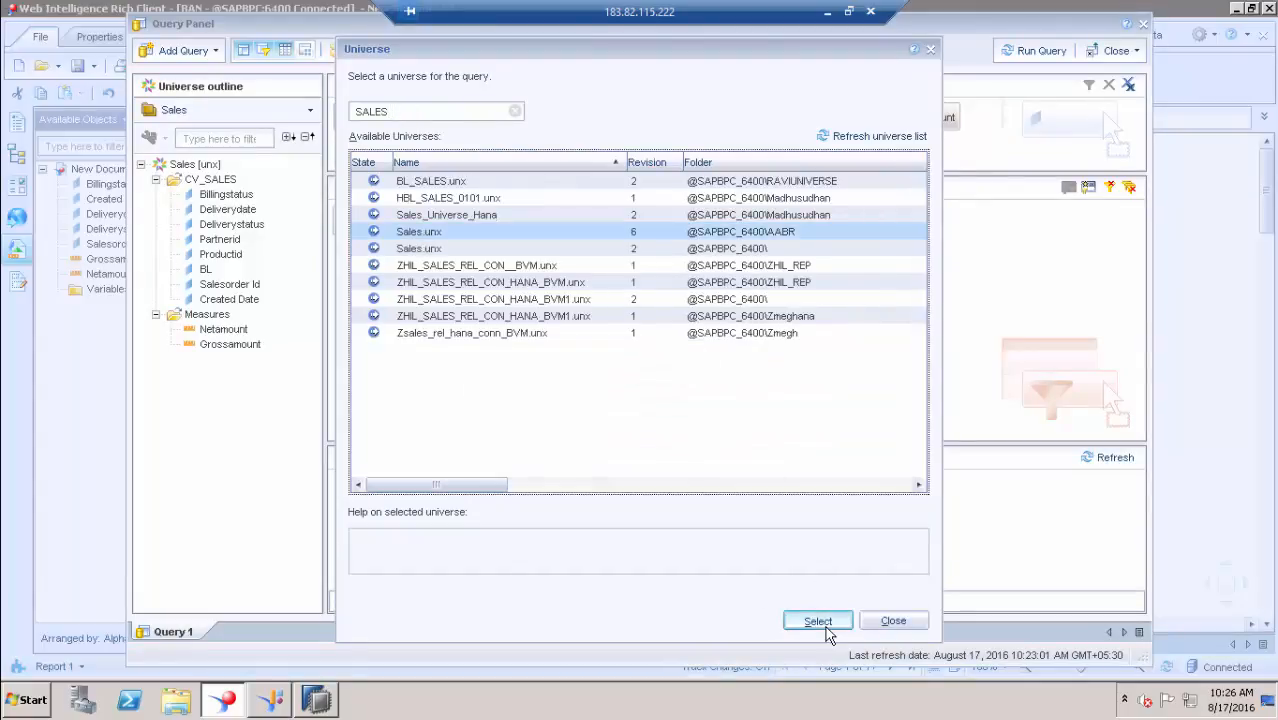
{"action": "left_click", "coordinate": [824, 624]}
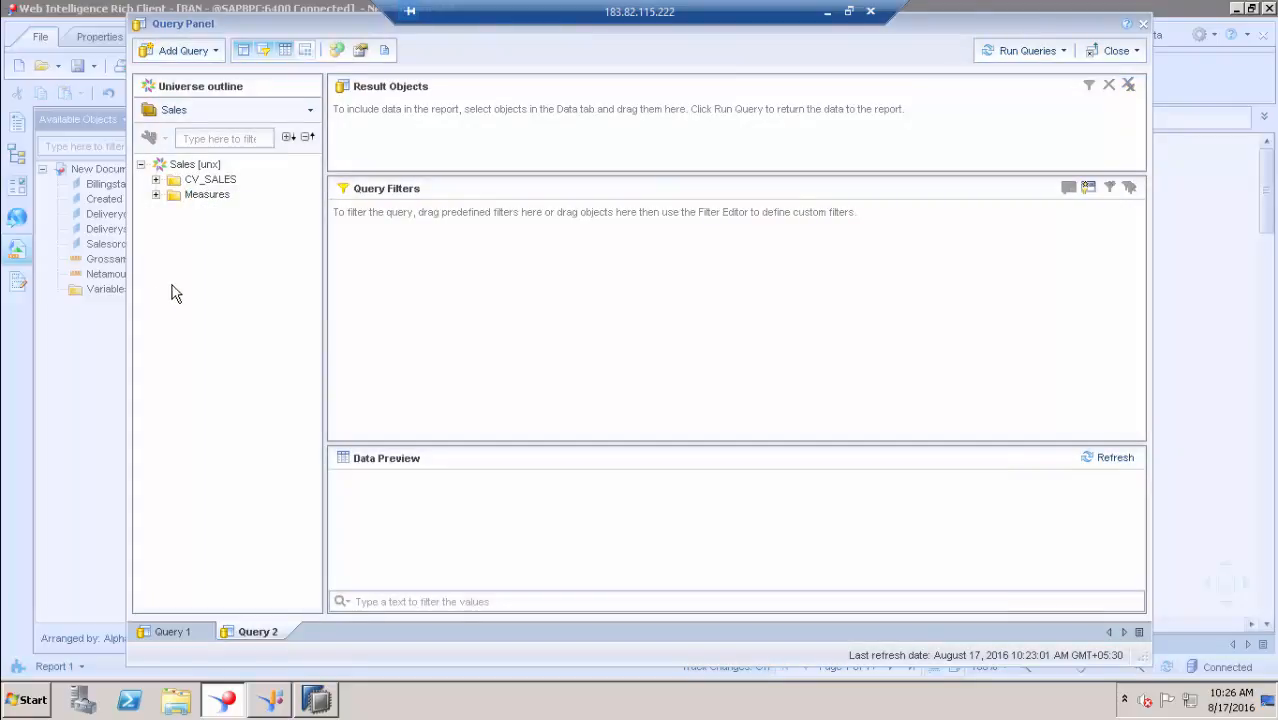
{"action": "left_click", "coordinate": [294, 112]}
{"action": "left_click", "coordinate": [216, 159]}
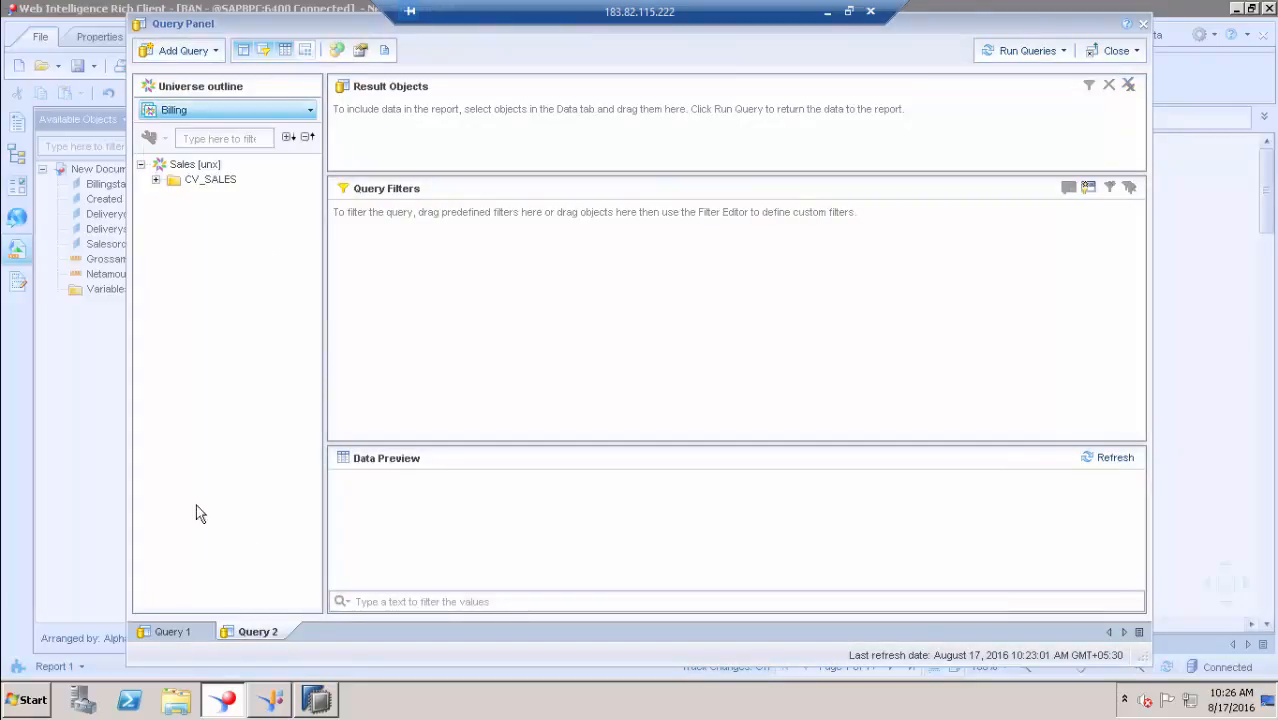
- Try to set Query 1's Billingstatus filter to a result from another query using Query 2, and cancel the object selection
{"action": "left_click", "coordinate": [172, 631]}
{"action": "left_click", "coordinate": [664, 220]}
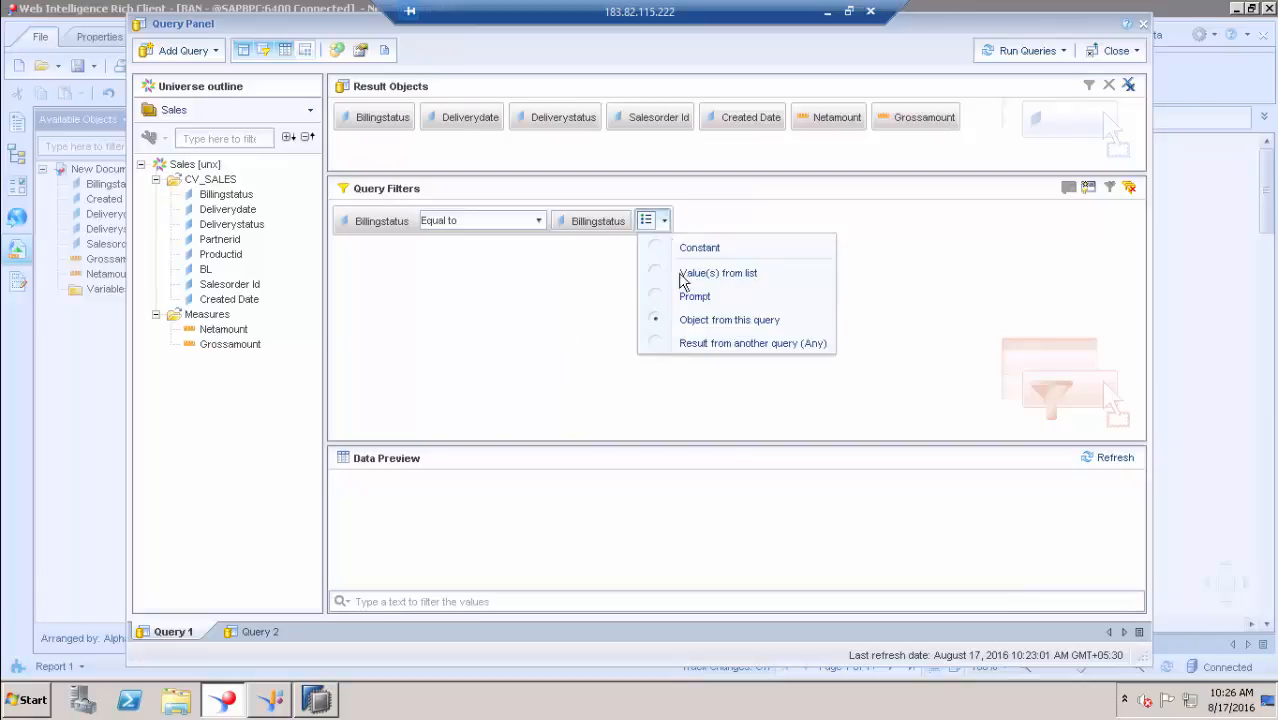
{"action": "left_click", "coordinate": [782, 346]}
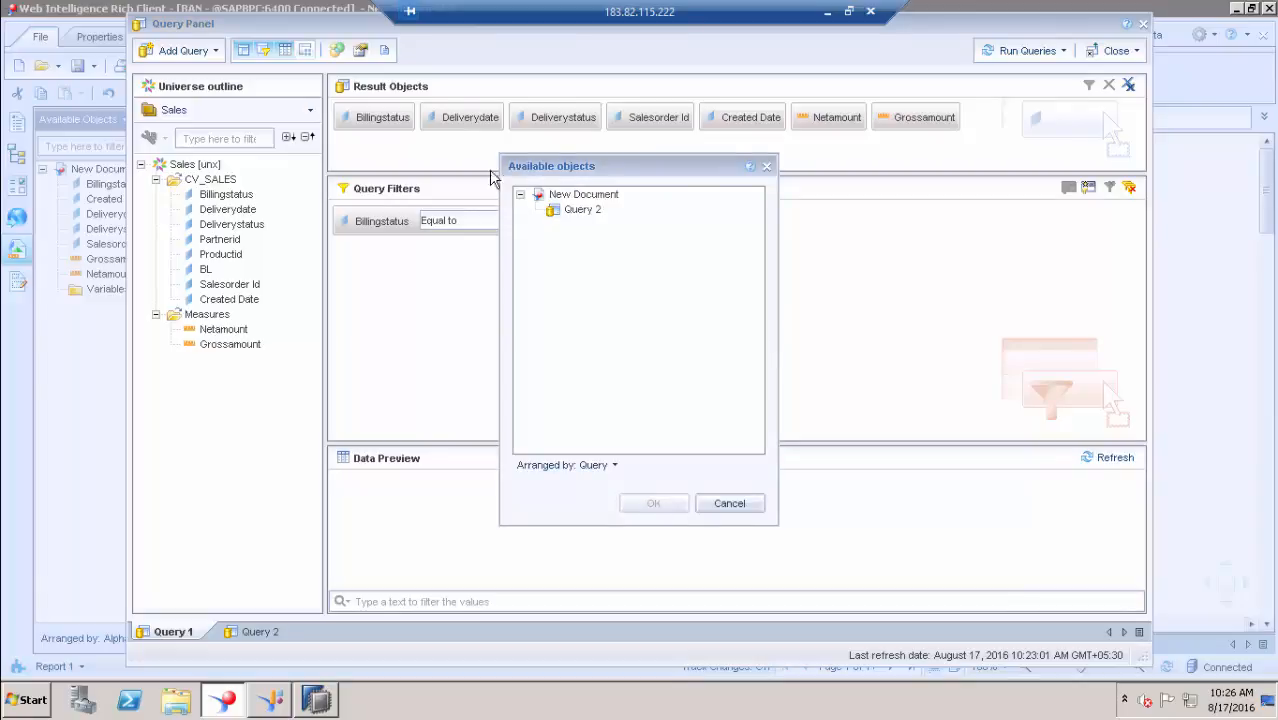
{"action": "left_click", "coordinate": [578, 215]}
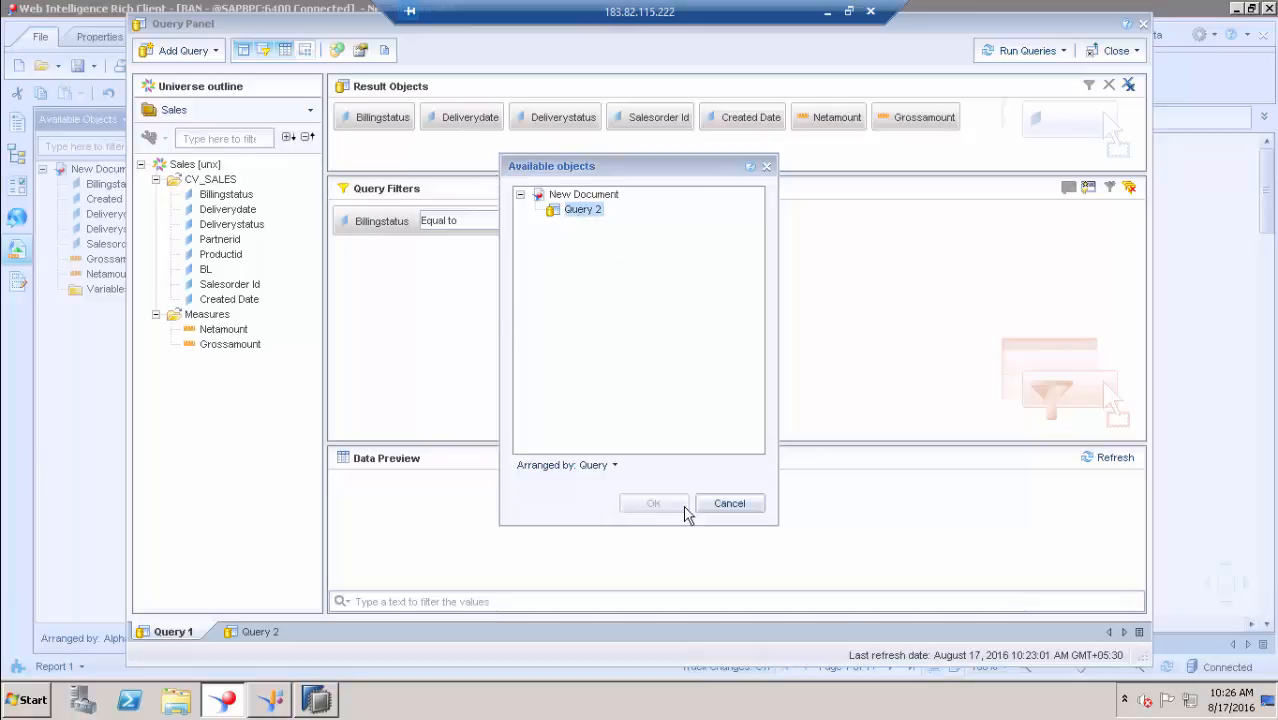
{"action": "left_click", "coordinate": [736, 507]}
- Expand the CV_SALES folder in Query 2 and add Billingstatus and Partnerid to its result objects
{"action": "left_click", "coordinate": [255, 632]}
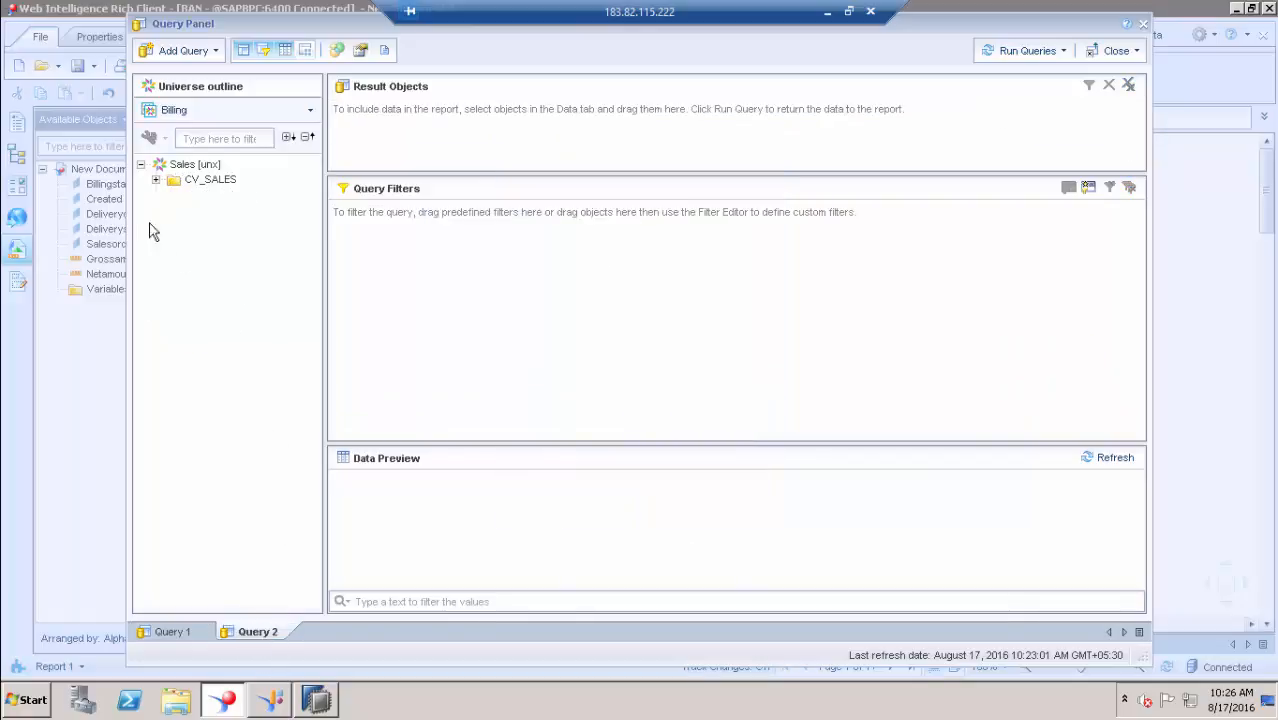
{"action": "left_click", "coordinate": [156, 179]}
{"action": "left_click_drag", "start_coordinate": [240, 196], "coordinate": [355, 235]}
{"action": "left_click", "coordinate": [238, 224]}
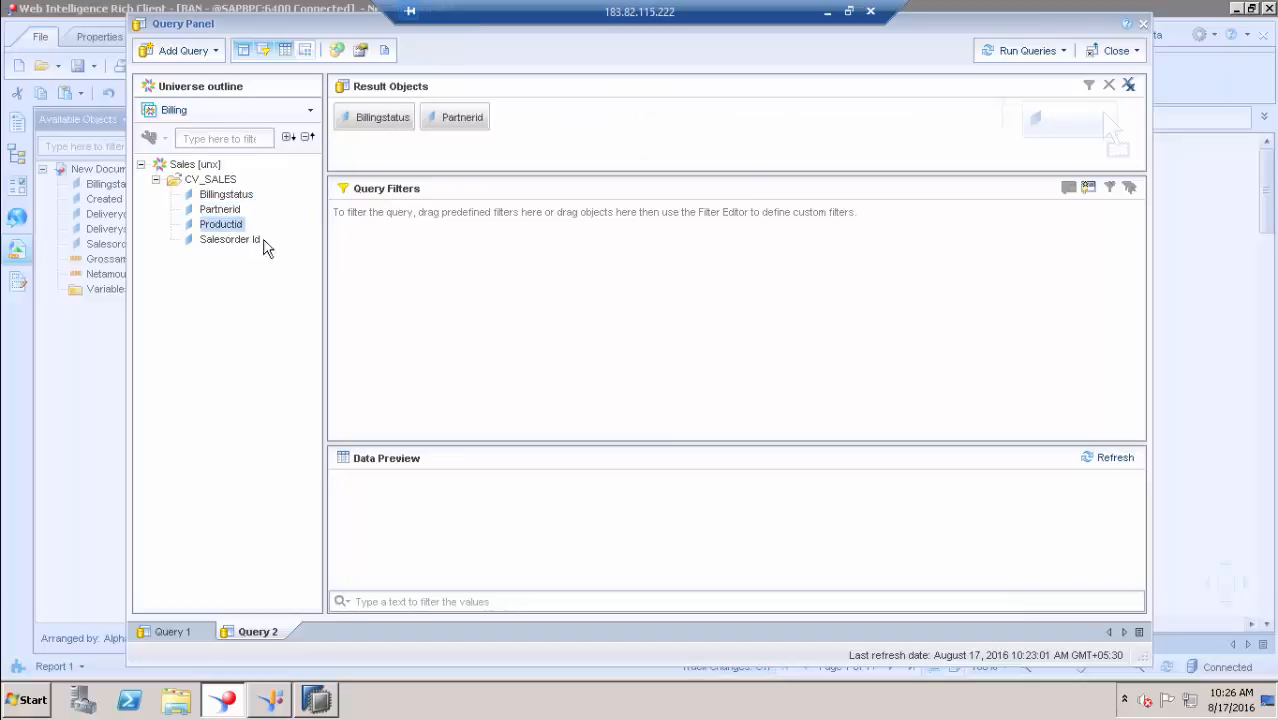
- Try to pick a Query 2 result for Query 1's Billingstatus filter, arranging the available objects in alphabetic order, and cancel
{"action": "left_click", "coordinate": [172, 632]}
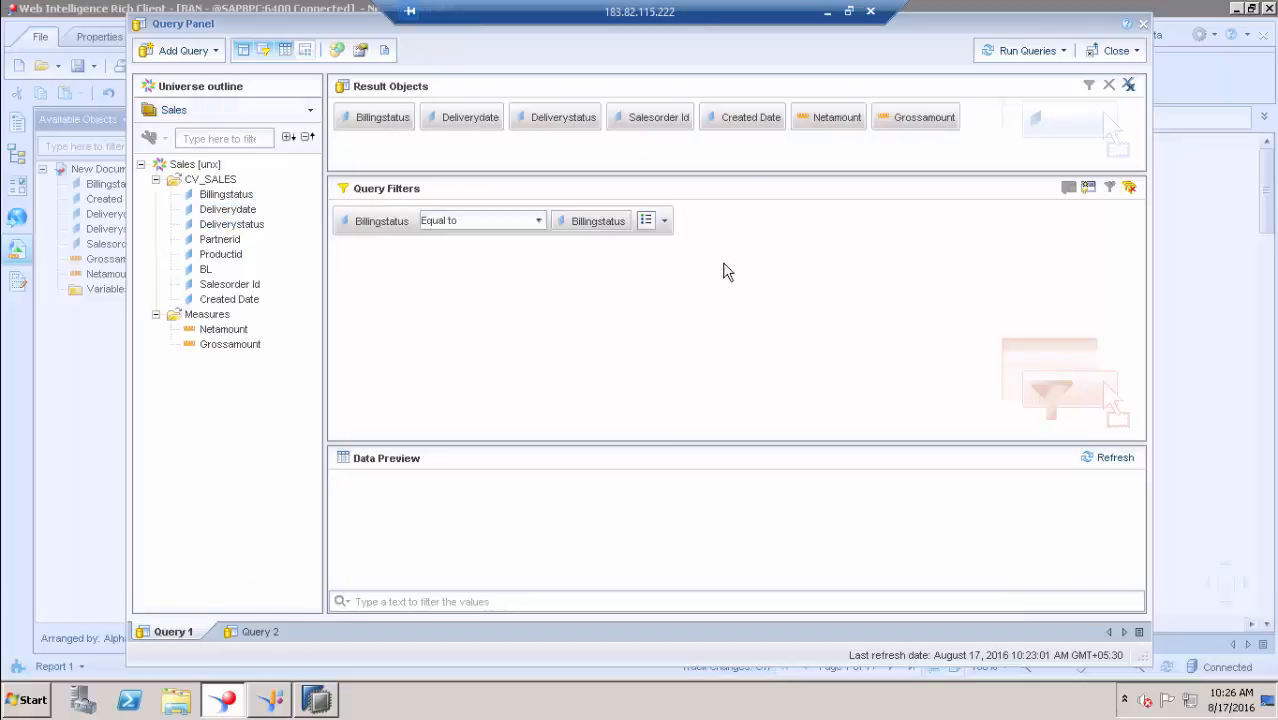
{"action": "left_click", "coordinate": [664, 222]}
{"action": "left_click", "coordinate": [733, 342]}
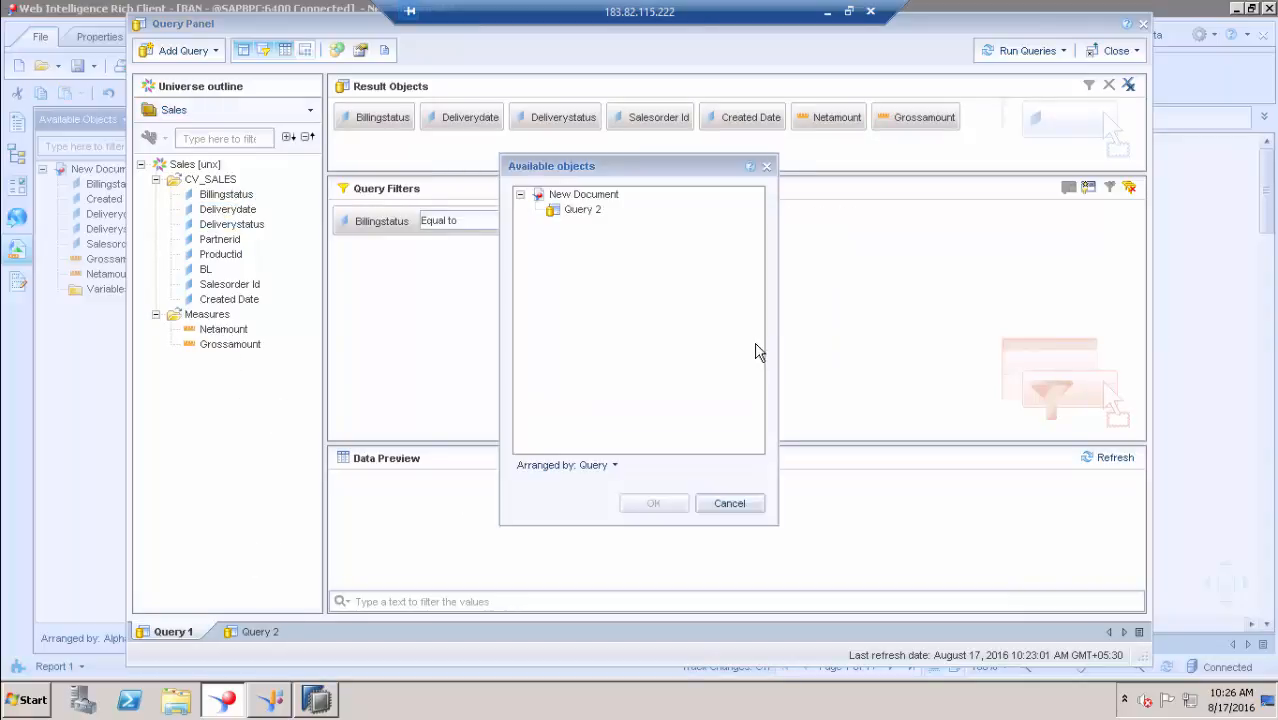
{"action": "left_click", "coordinate": [582, 210]}
{"action": "left_click", "coordinate": [612, 463]}
{"action": "left_click", "coordinate": [591, 514]}
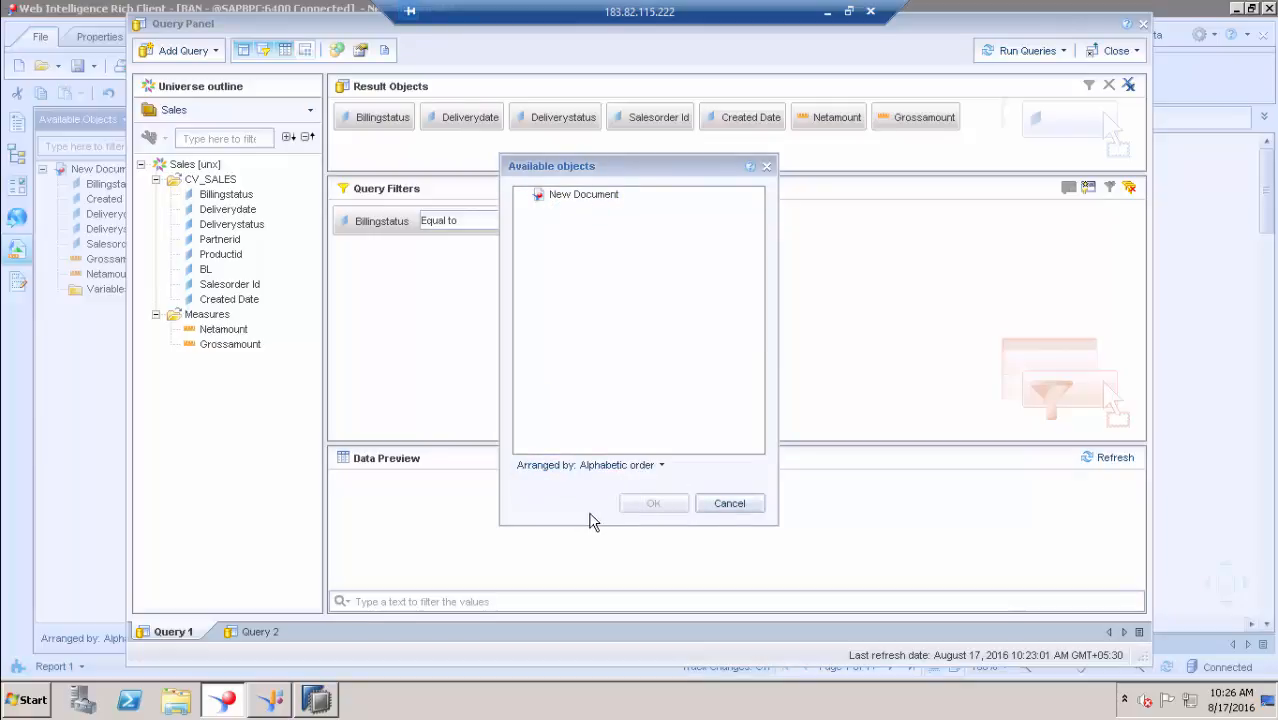
{"action": "left_click", "coordinate": [739, 505]}
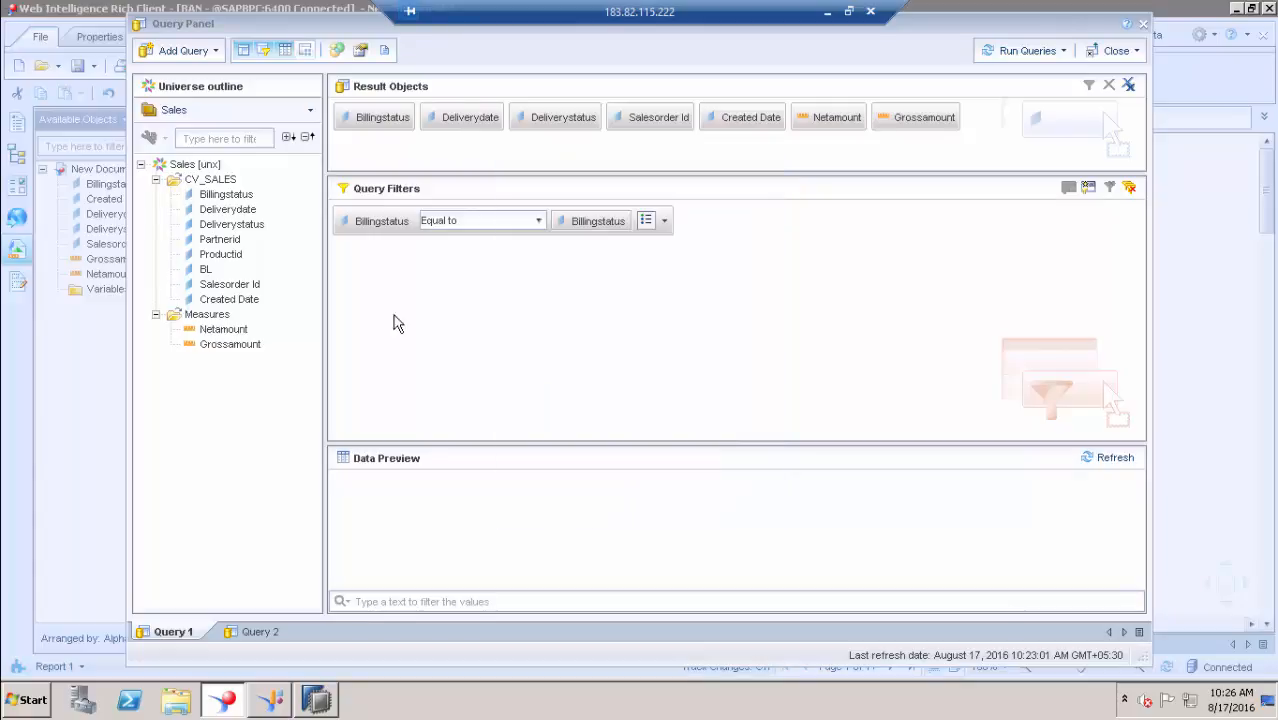
- Switch Query 2's universe outline from the Billing view to Sales
{"action": "left_click", "coordinate": [250, 632]}
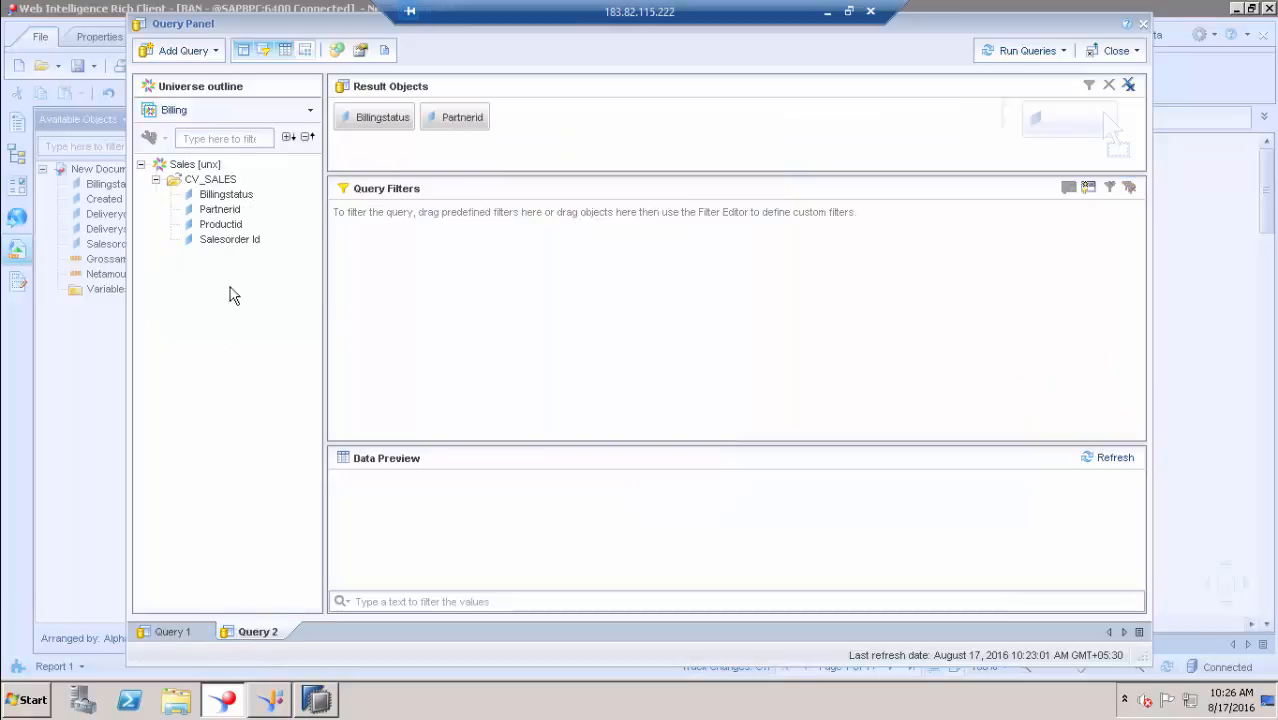
{"action": "left_click", "coordinate": [310, 110]}
{"action": "left_click", "coordinate": [250, 135]}
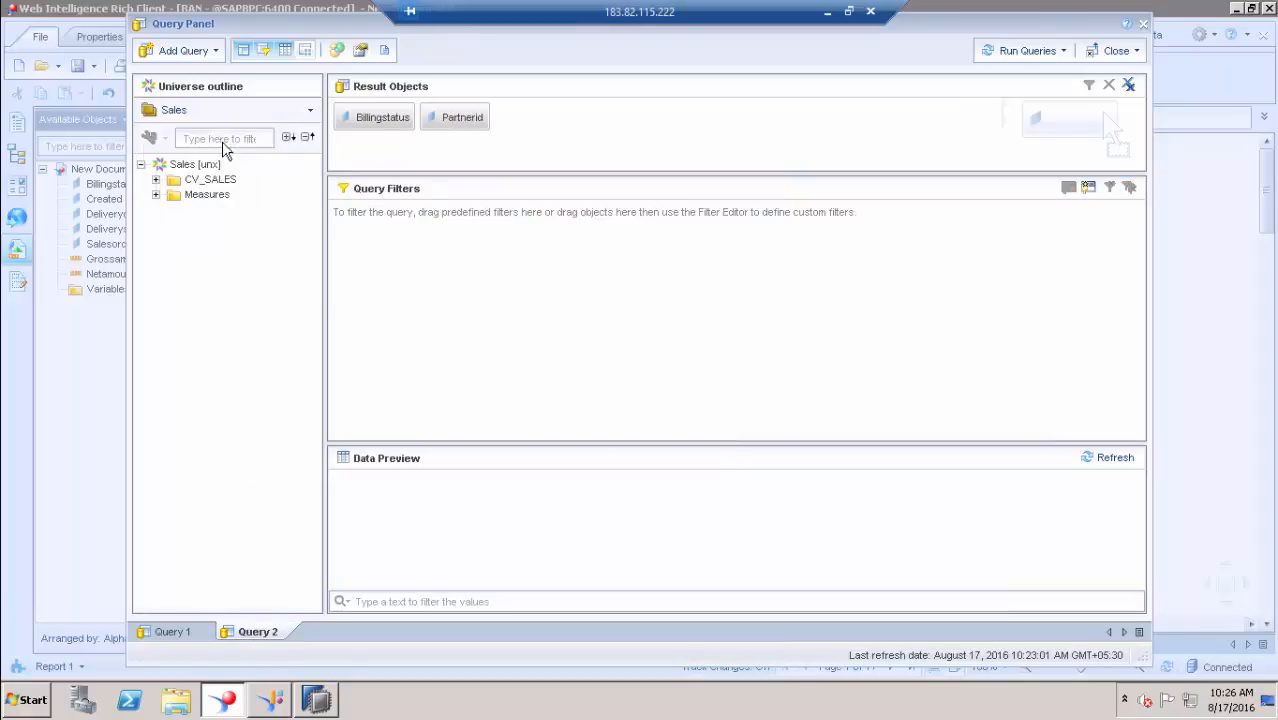
- Retry using a result from Query 2 as the operand of Query 1's Billingstatus filter, and cancel the selection
{"action": "left_click", "coordinate": [174, 634]}
{"action": "left_click", "coordinate": [662, 222]}
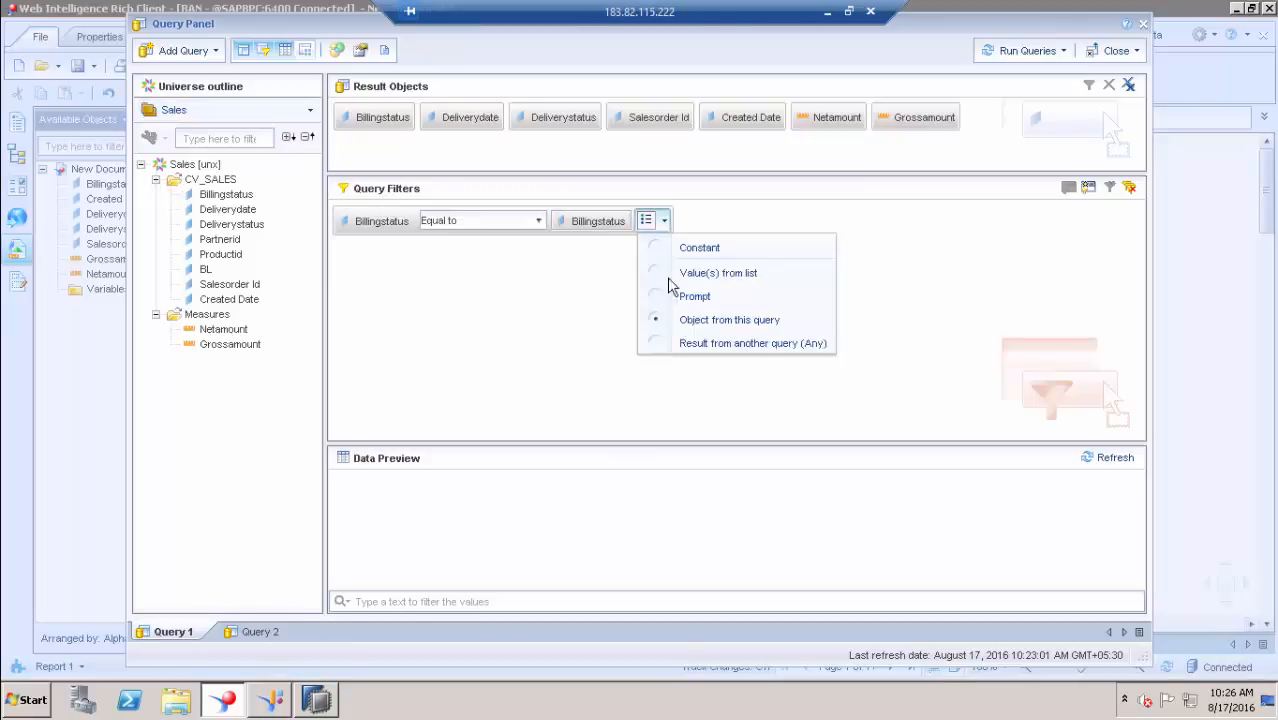
{"action": "left_click", "coordinate": [710, 349]}
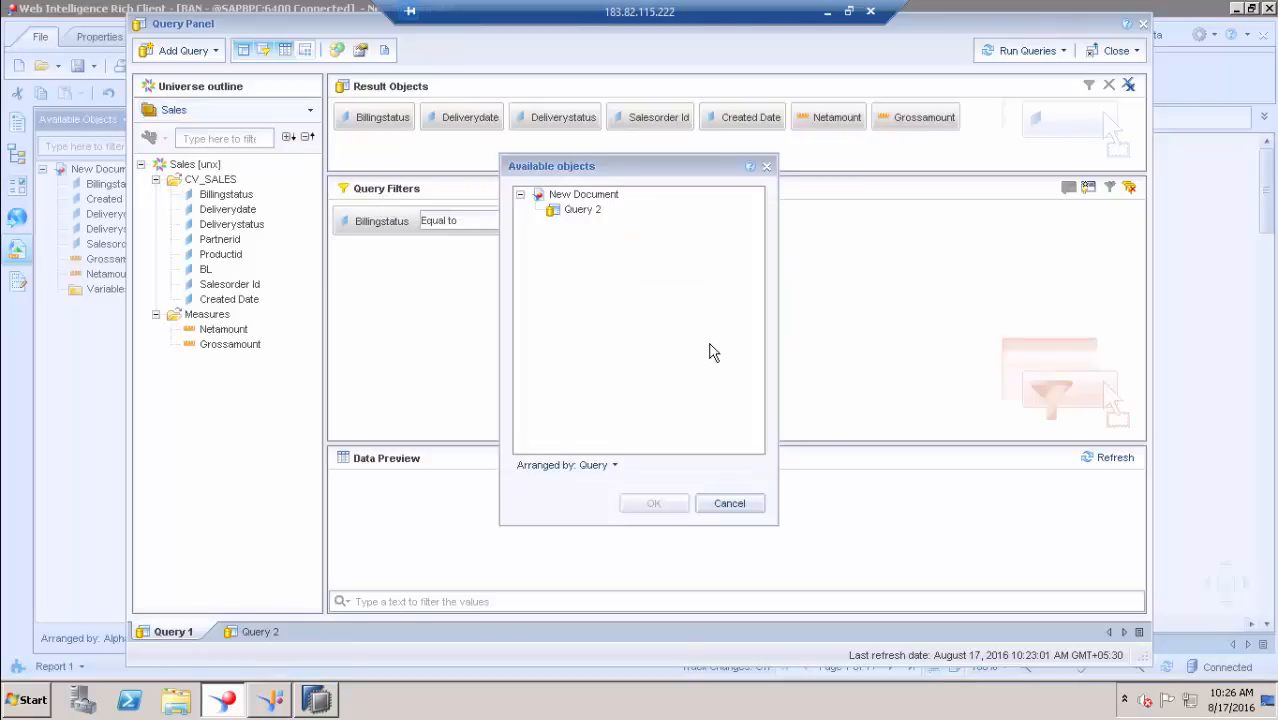
{"action": "left_click", "coordinate": [583, 212]}
{"action": "left_click", "coordinate": [729, 503]}
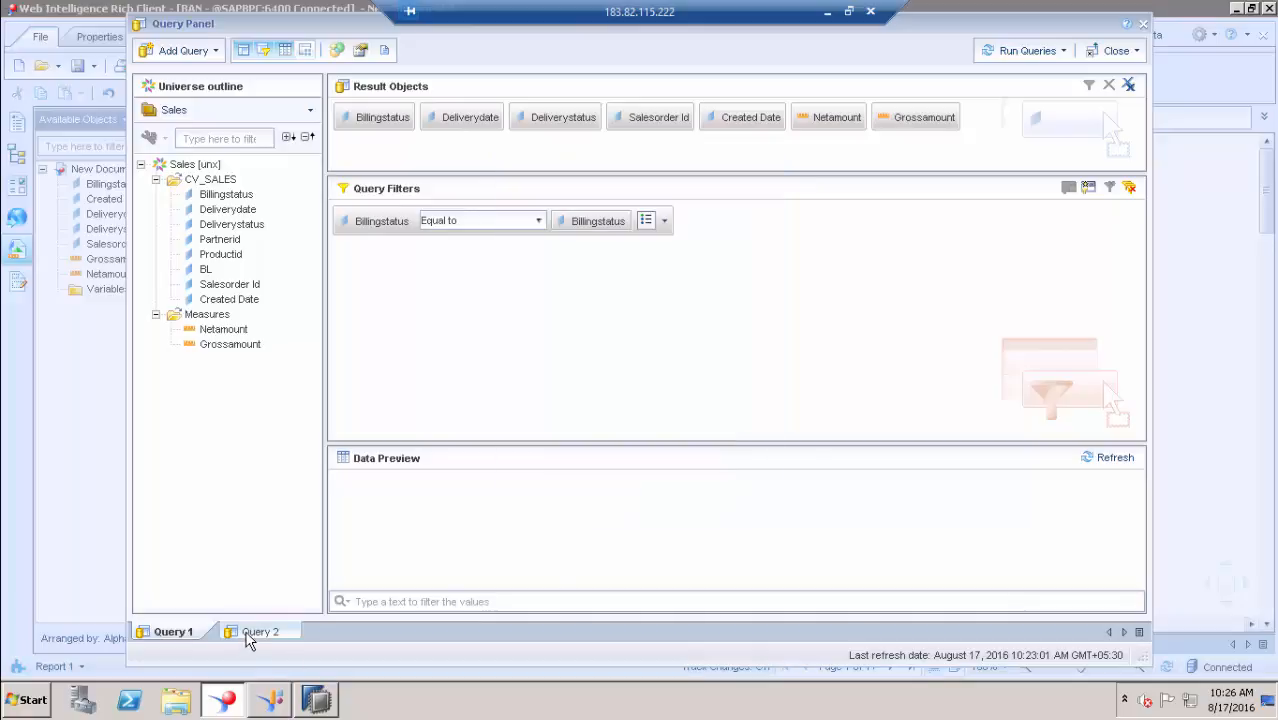
- Run the queries from Query 2 and include its result objects in the document without generating a table
{"action": "left_click", "coordinate": [245, 636]}
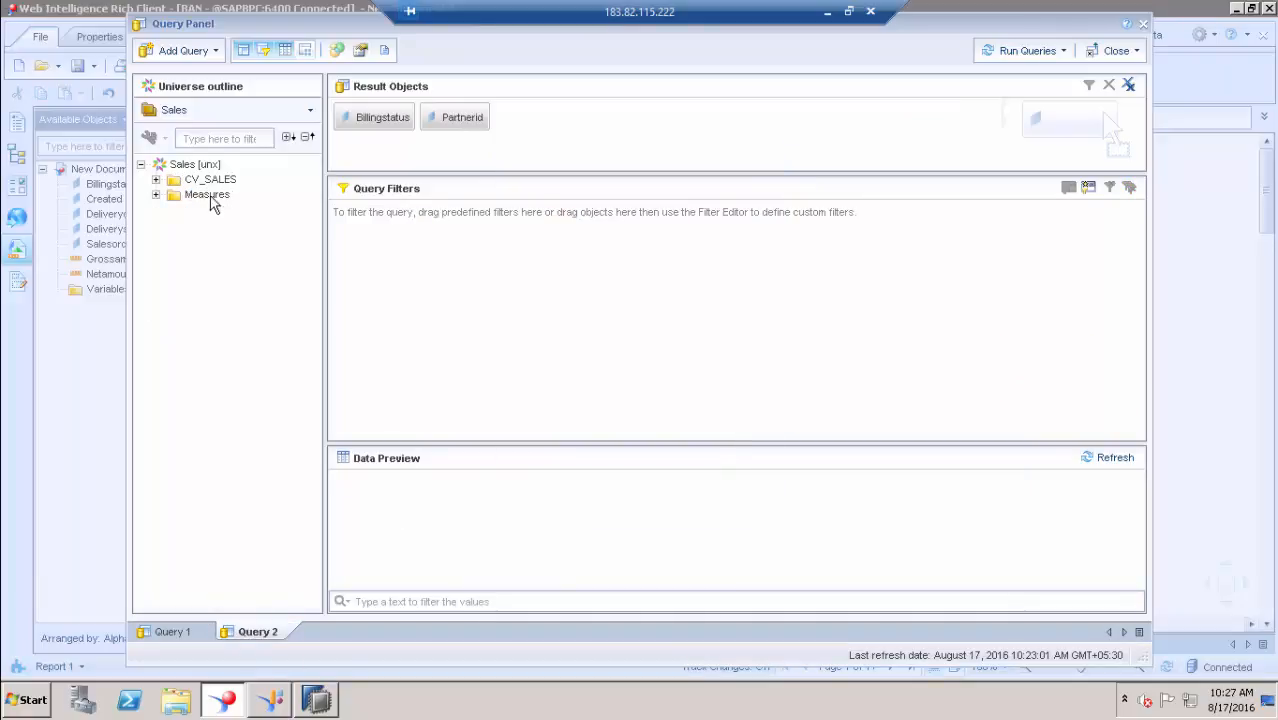
{"action": "left_click", "coordinate": [1025, 50]}
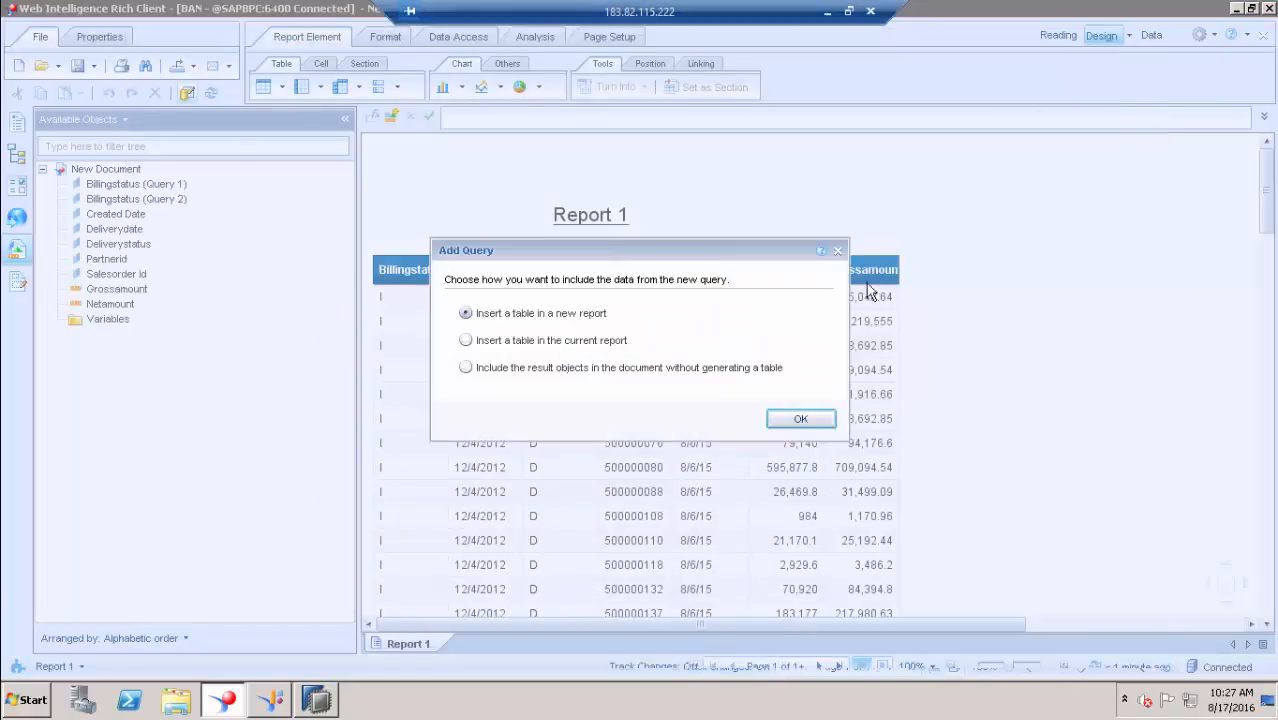
{"action": "left_click", "coordinate": [572, 368]}
{"action": "left_click", "coordinate": [801, 418]}
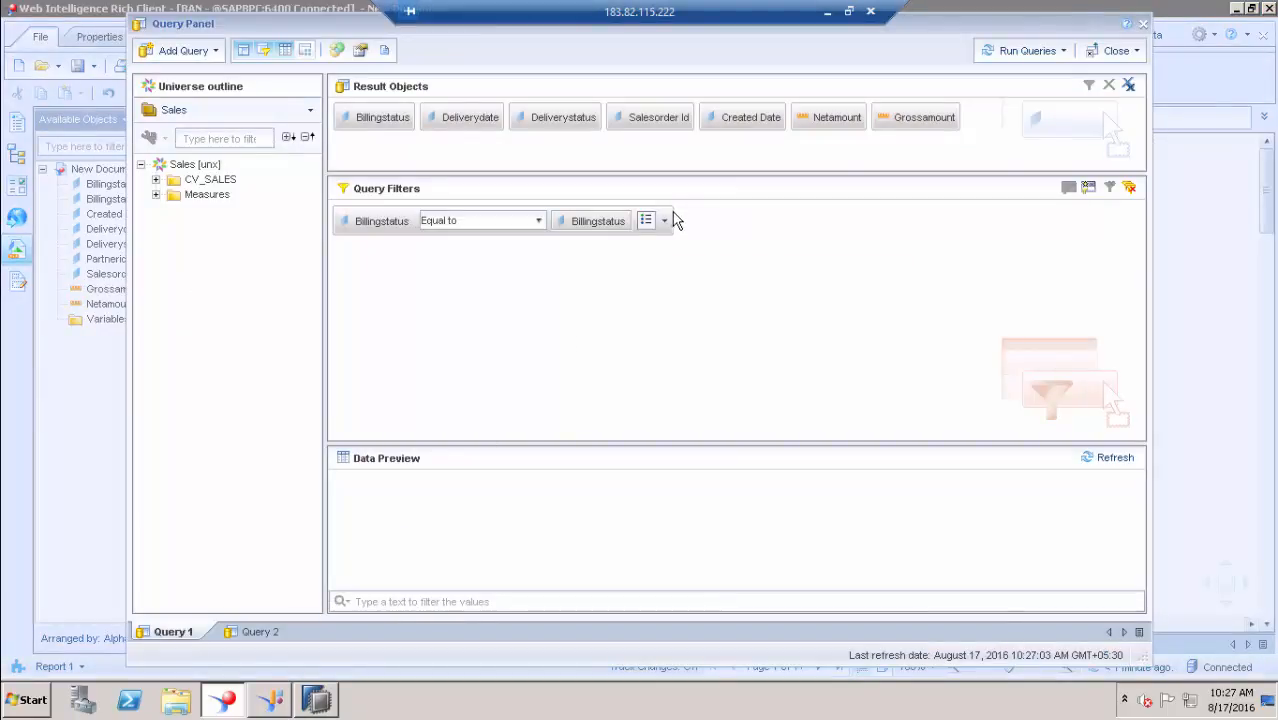
- Set Query 1's Billingstatus filter operand to Result from another query (Any), using Partnerid from Query 2
{"action": "left_click", "coordinate": [664, 222]}
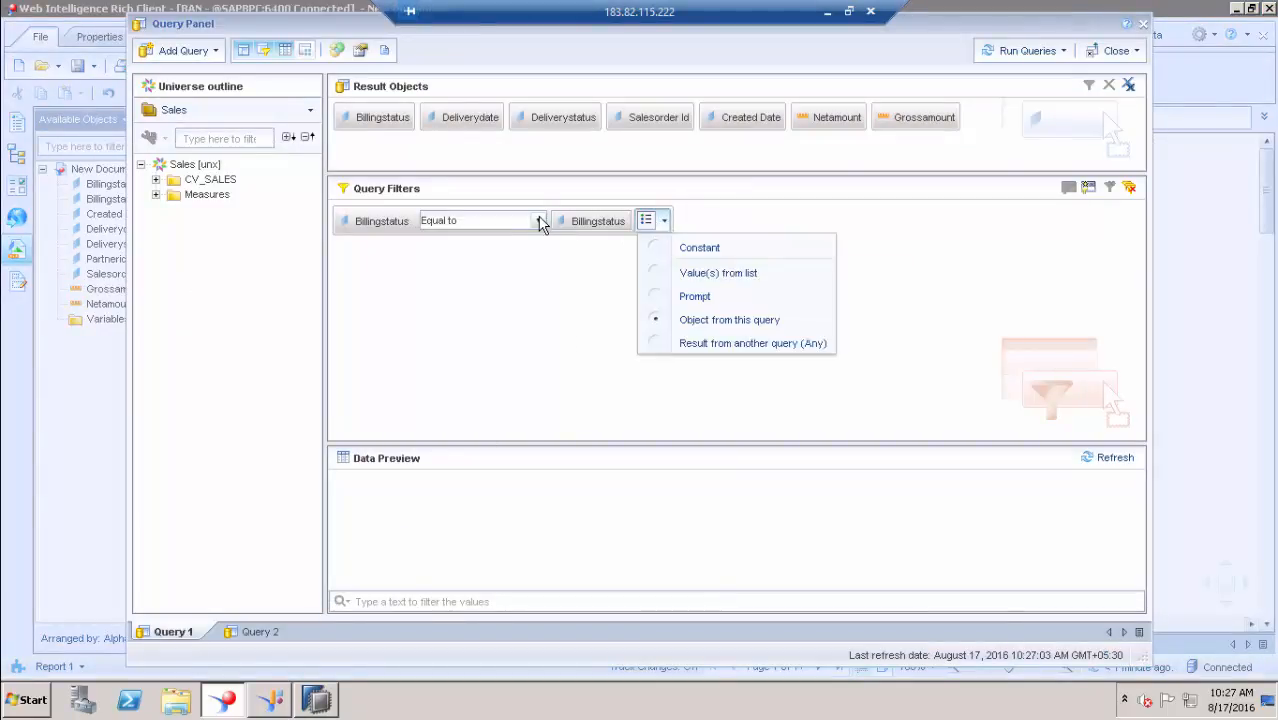
{"action": "left_click", "coordinate": [655, 320]}
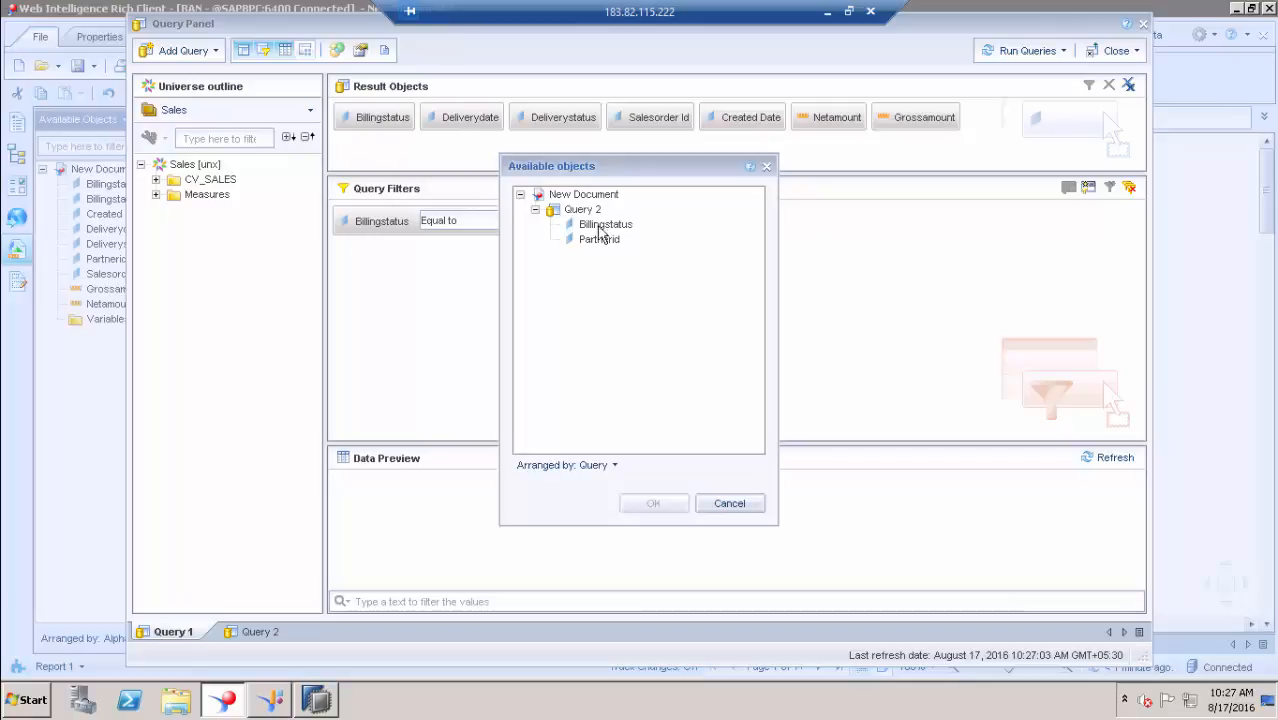
{"action": "left_click", "coordinate": [603, 225]}
{"action": "left_click", "coordinate": [603, 240]}
{"action": "left_click", "coordinate": [603, 226]}
{"action": "left_click", "coordinate": [606, 240]}
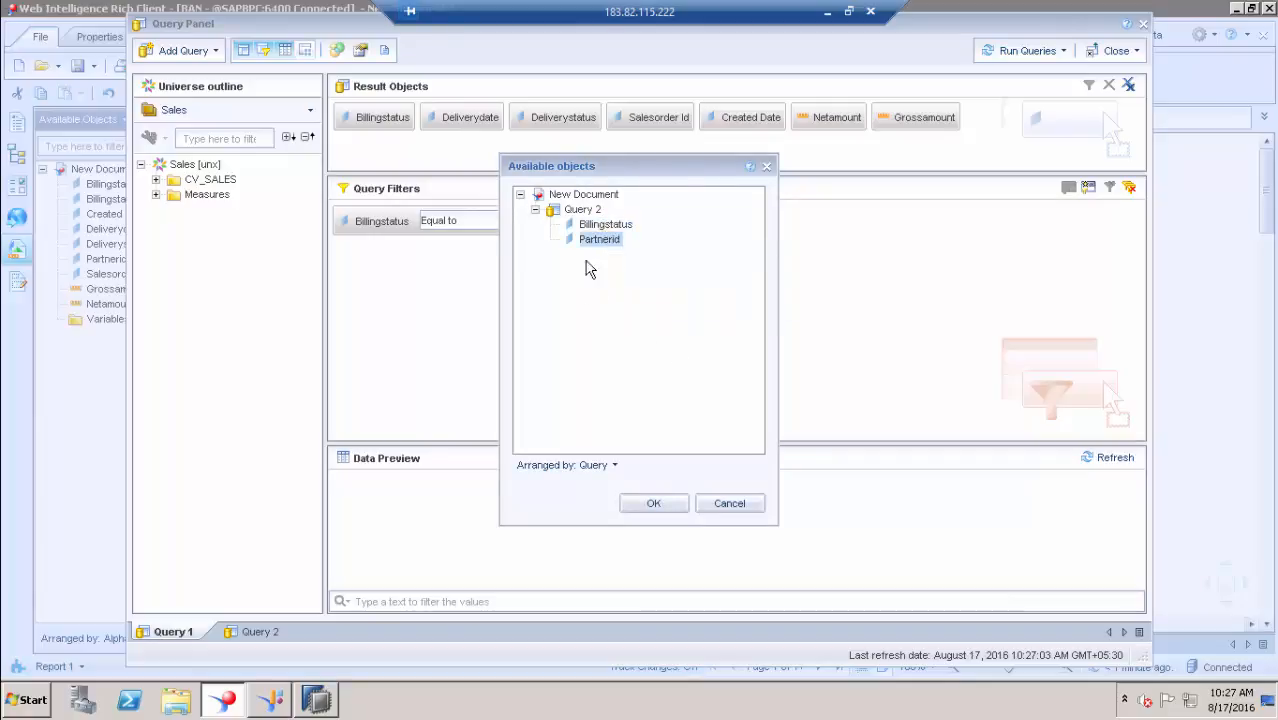
{"action": "left_click", "coordinate": [650, 503]}
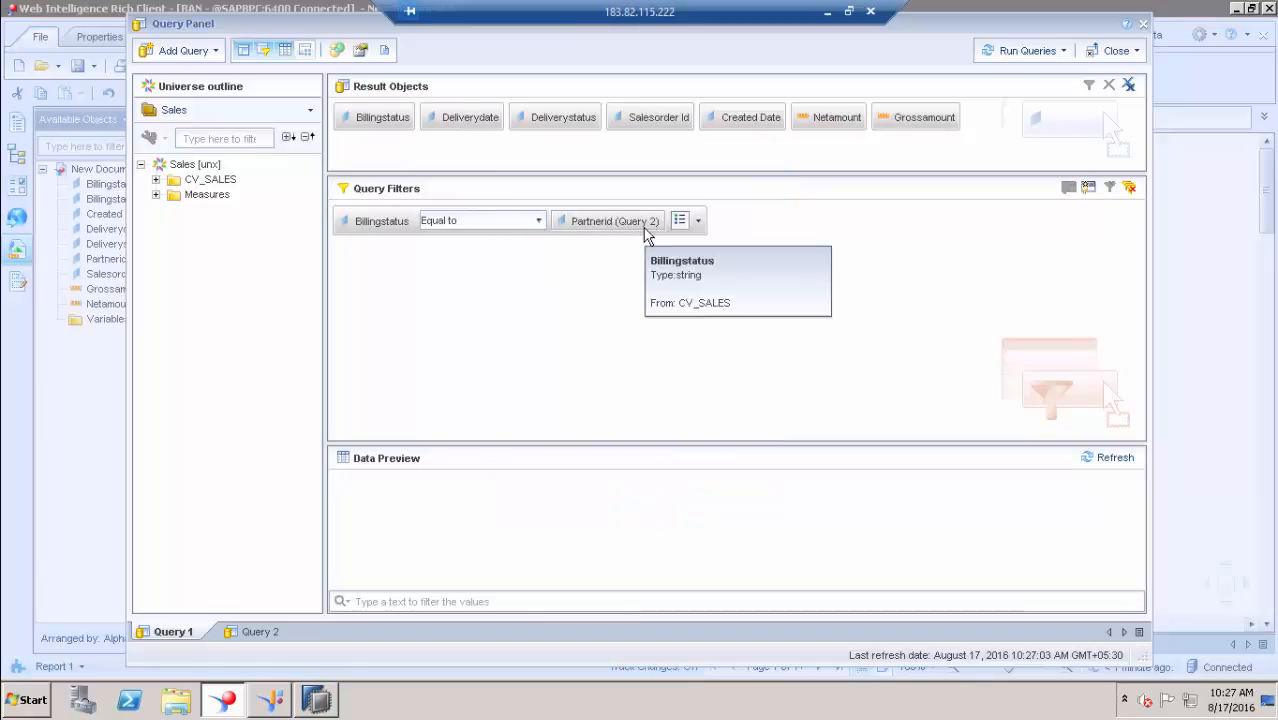
- Open the operand type options of Query 1's Billingstatus filter
{"action": "left_click", "coordinate": [699, 221]}
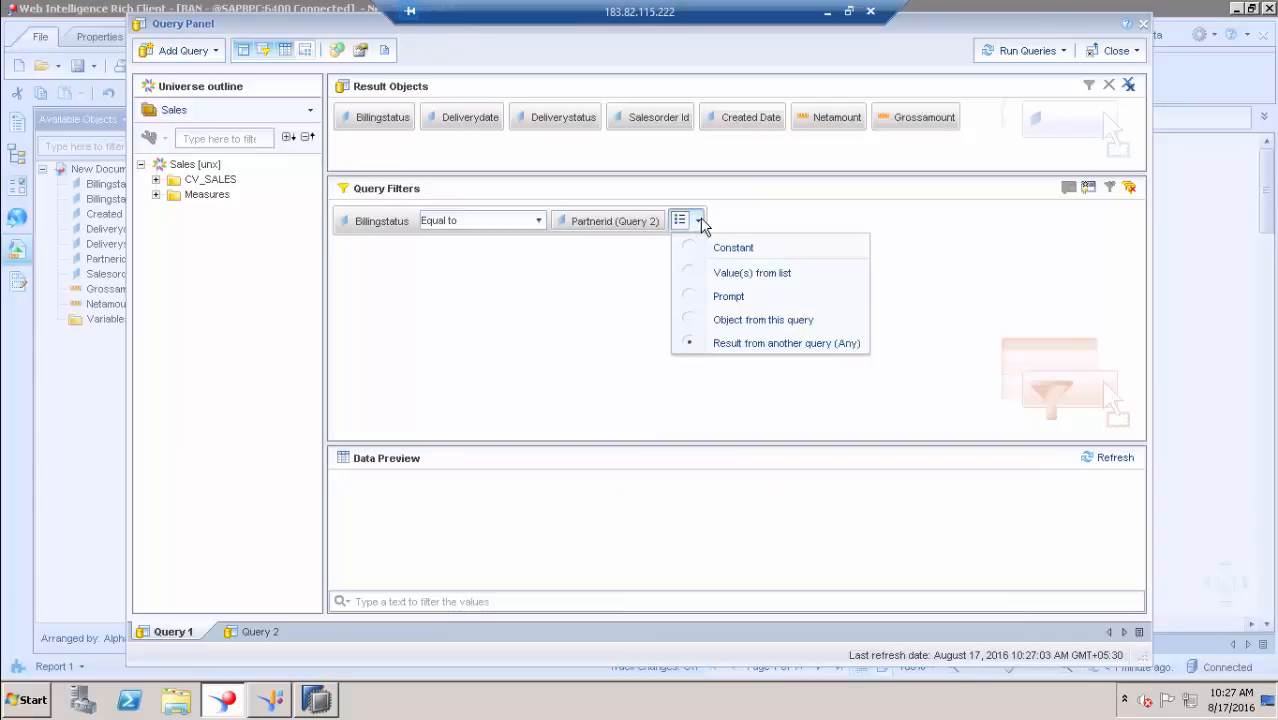